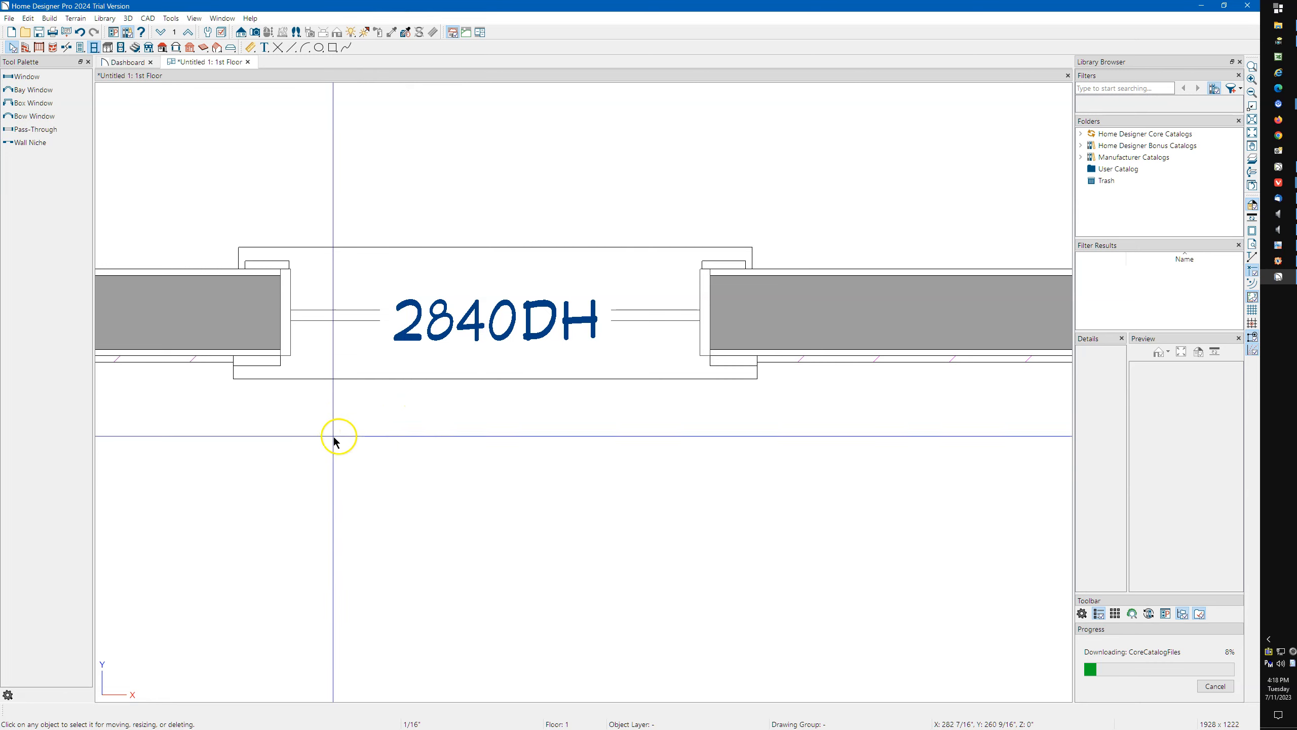
Select the window in the plan and review the Colors and Edit preferences that control edit handle appearance and size.
left_click(179, 430)
middle_click_drag(179, 414, 244, 430)
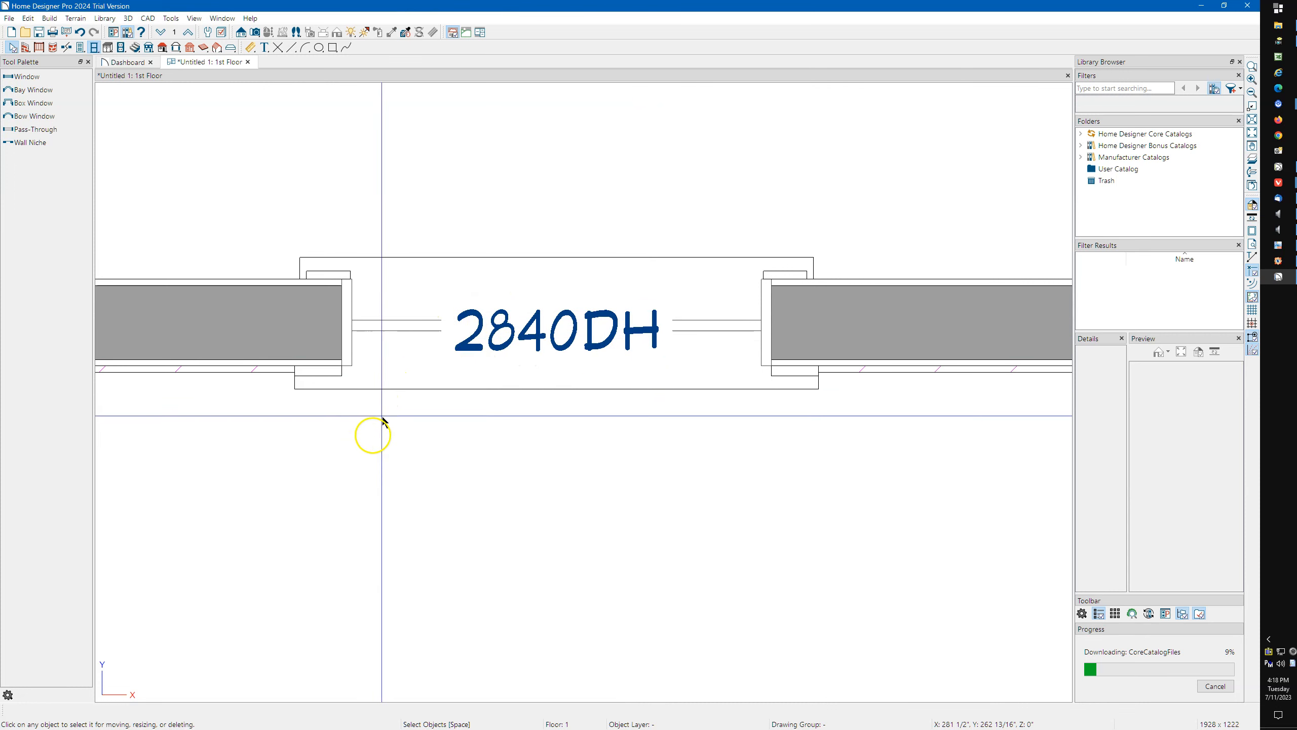
left_click(395, 365)
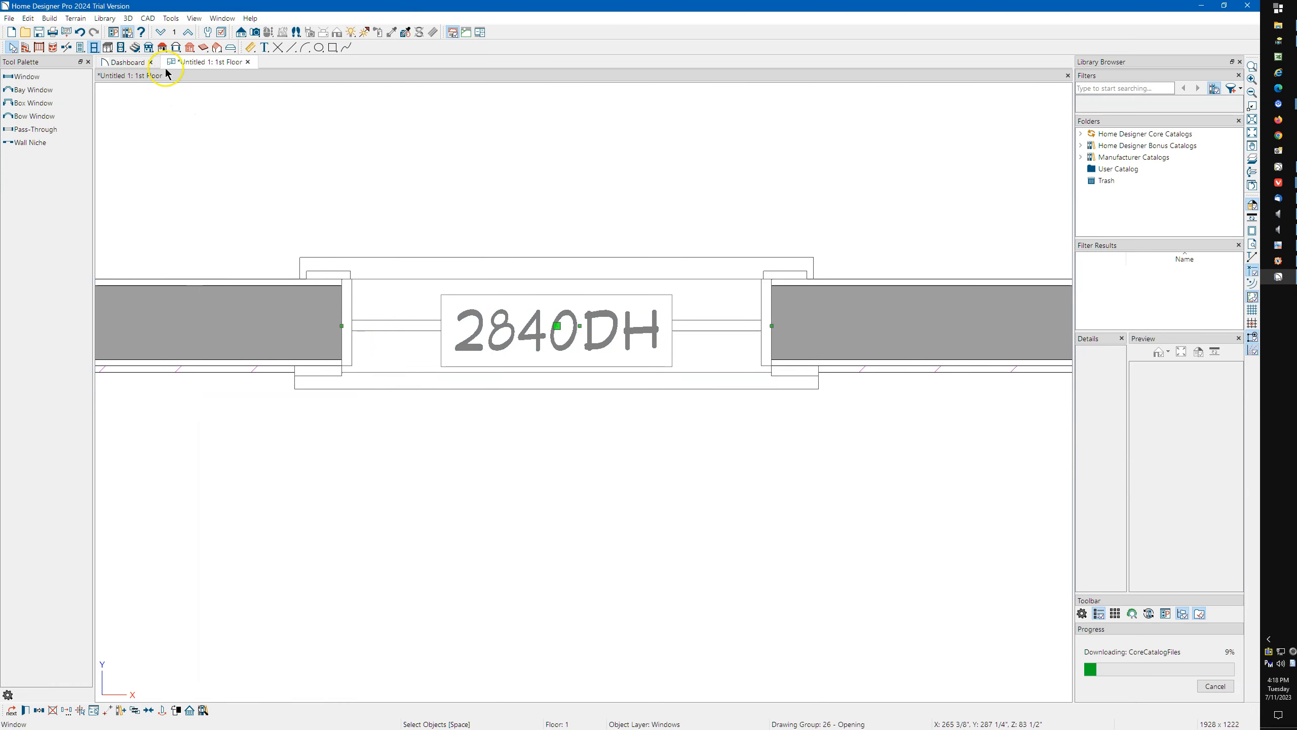
left_click(116, 35)
left_click_drag(571, 206, 573, 134)
left_click(453, 161)
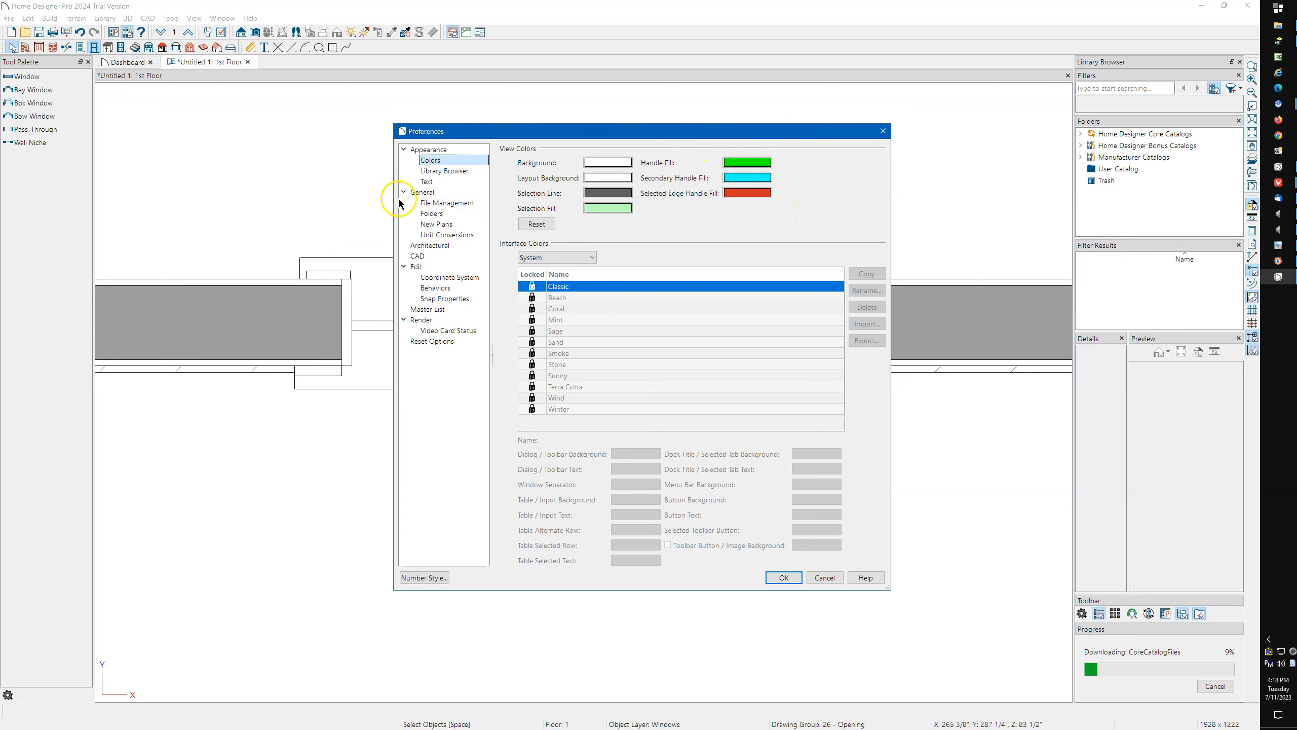
left_click(426, 268)
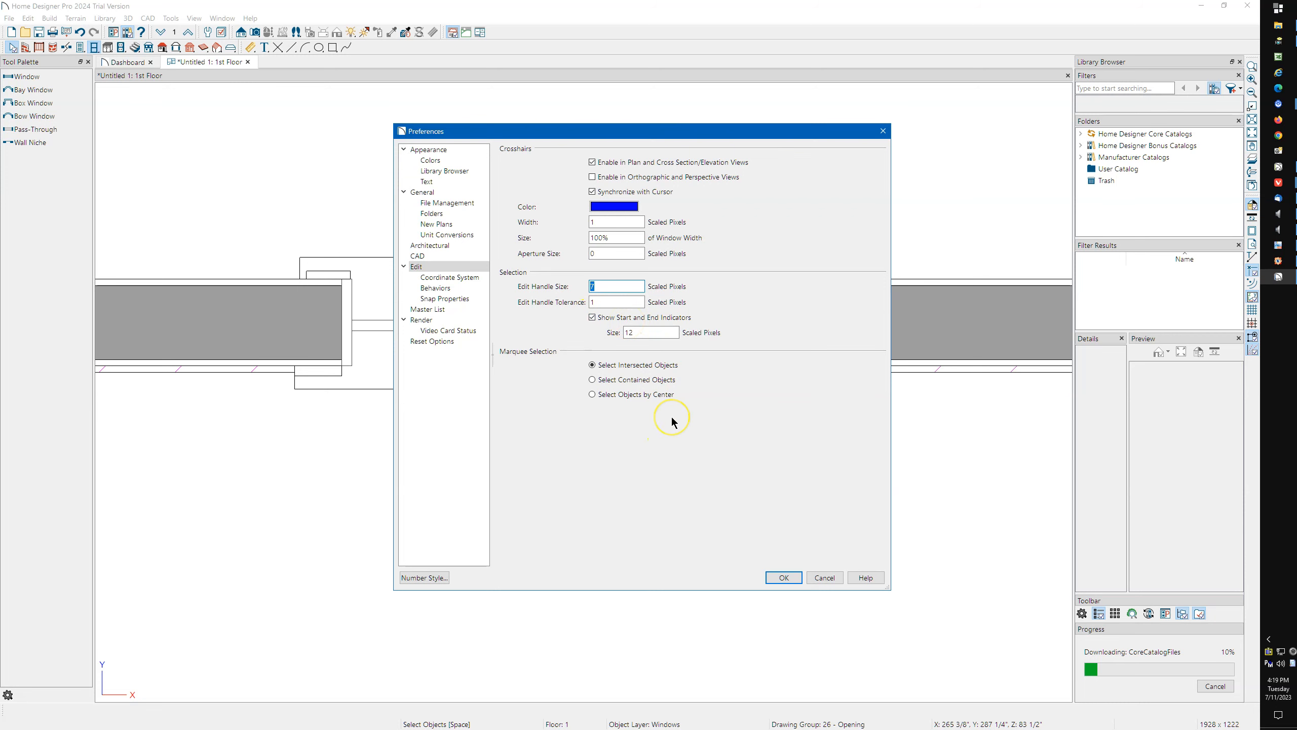
left_click(784, 578)
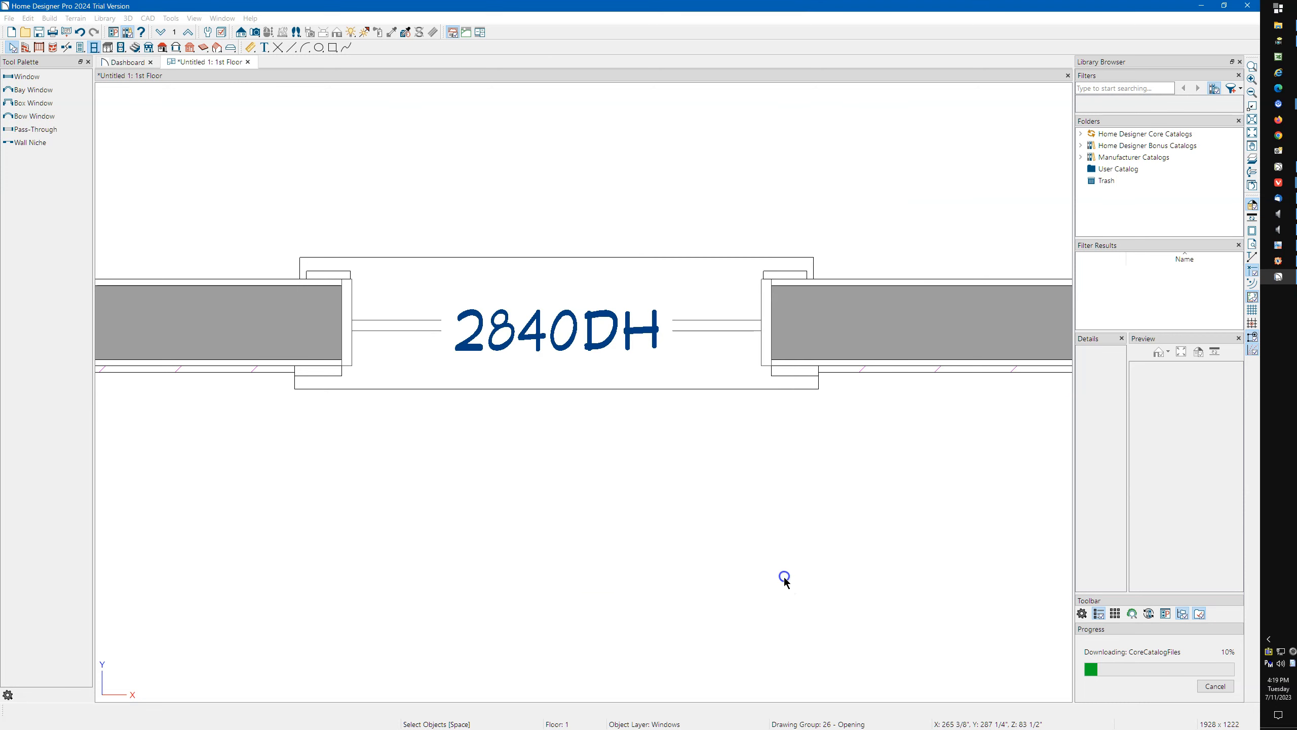
Reselect the window and widen it slightly by moving the edit handle at its left end outward.
left_click(393, 379)
mouse_move(342, 325)
left_mouse_down()
mouse_move(289, 325)
mouse_move(408, 325)
mouse_move(272, 324)
mouse_move(340, 328)
left_mouse_up()
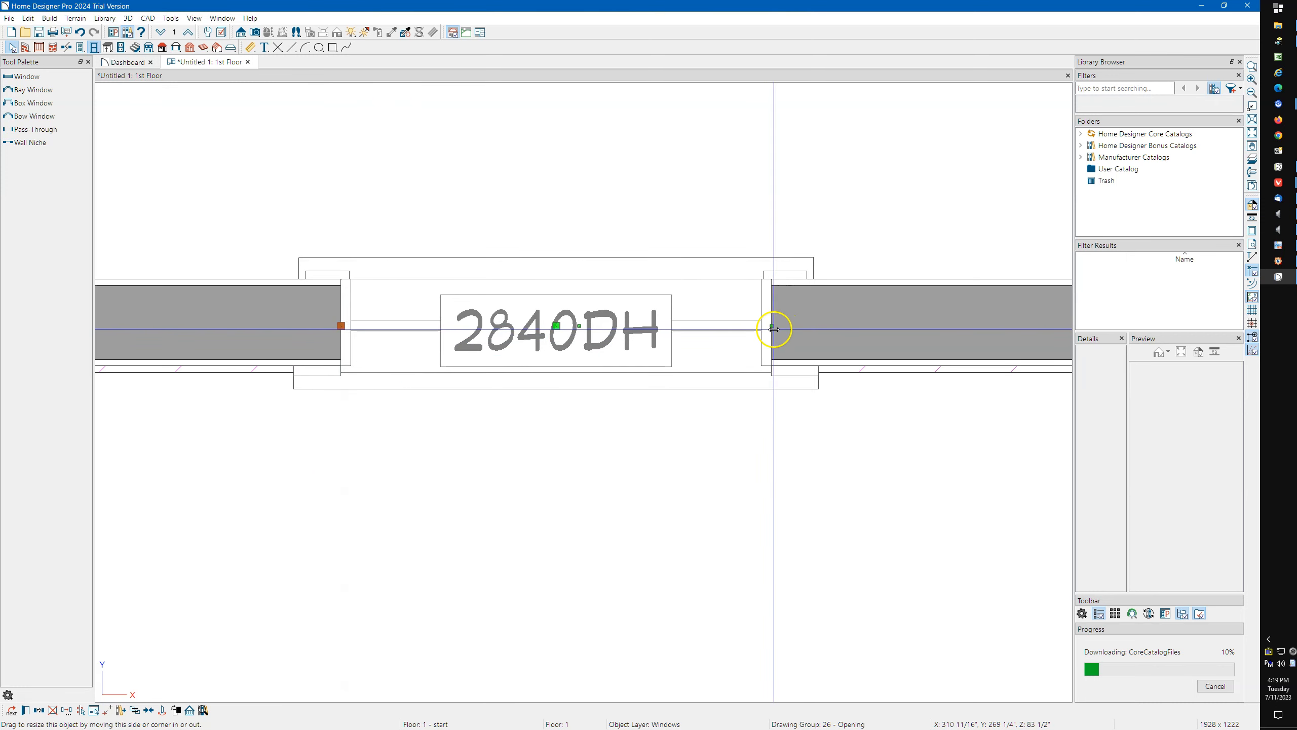
mouse_move(771, 327)
left_mouse_down()
mouse_move(660, 379)
mouse_move(776, 336)
mouse_move(772, 325)
left_mouse_up()
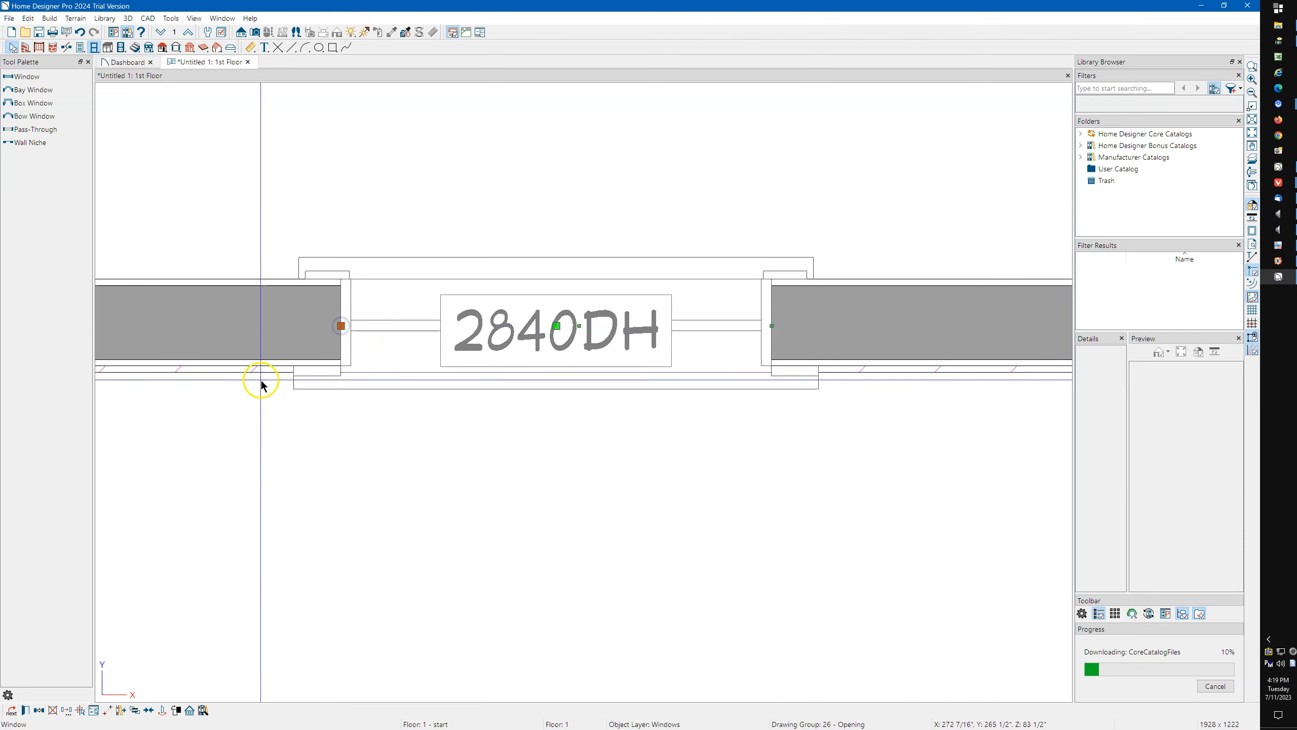
Turn on temporary dimensions and select the window from its interior side to show its distances to the walls.
scroll(498, 352, "down", 1)
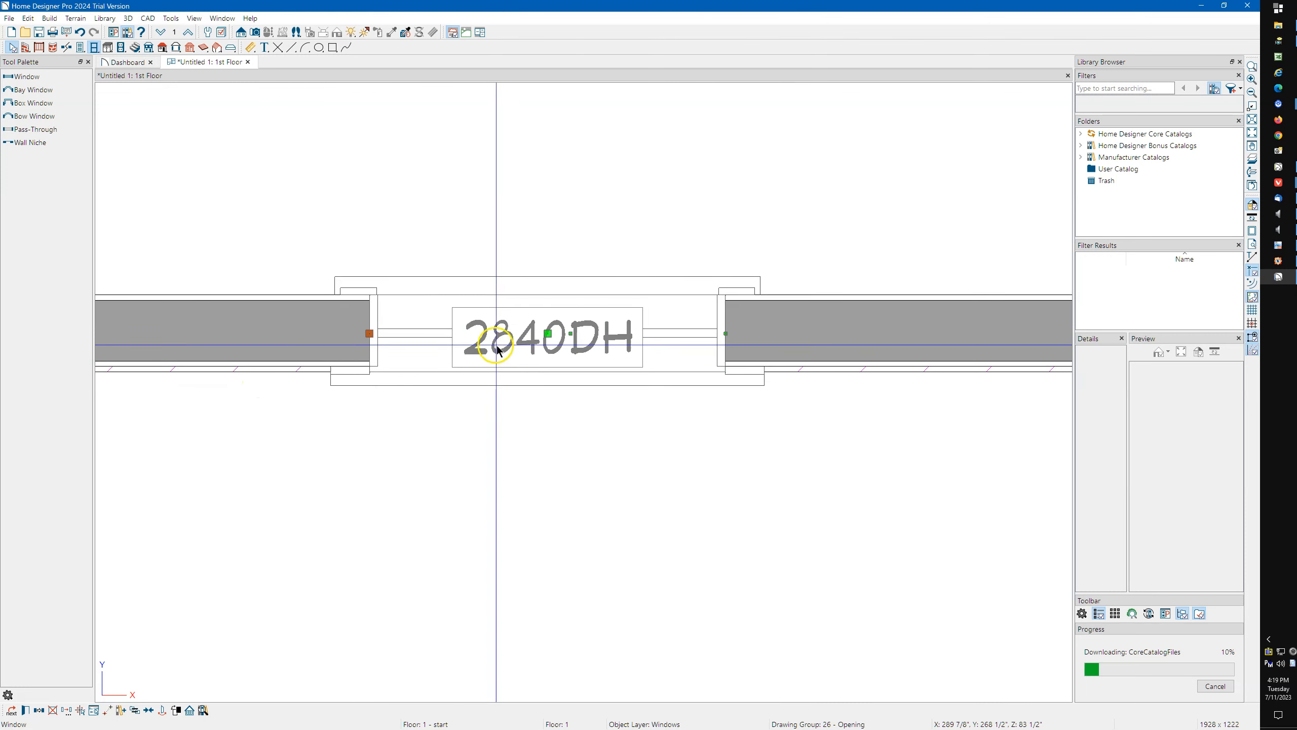
scroll(498, 351, "down", 3)
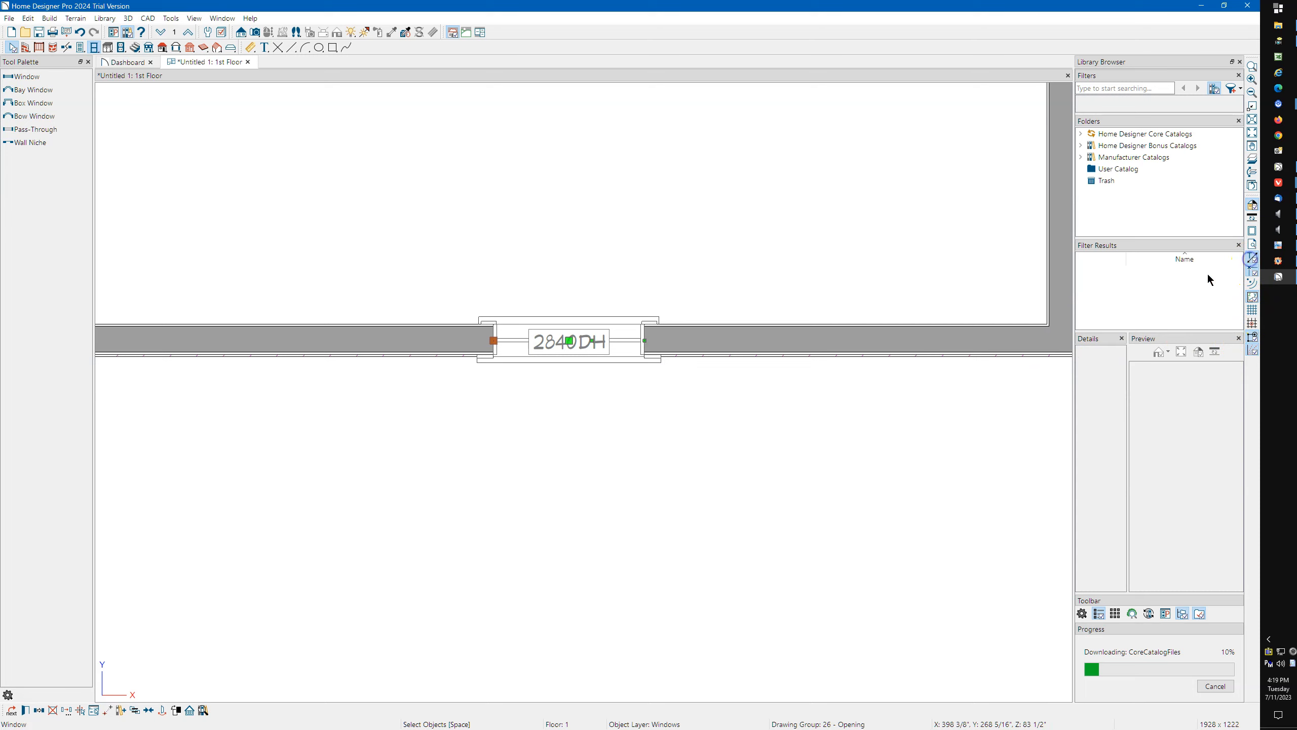
left_click(531, 332)
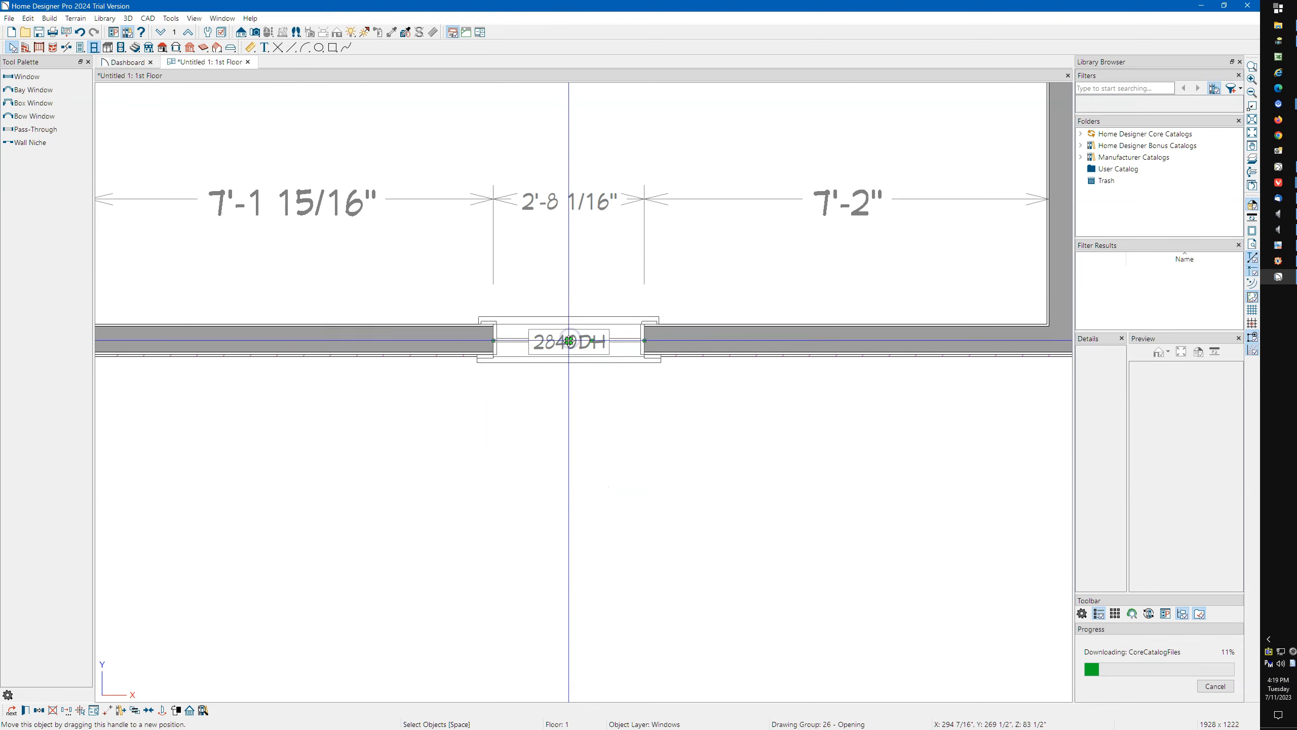
Set the window's width to 48 inches by moving its left end, and undo the resize.
left_click(492, 343)
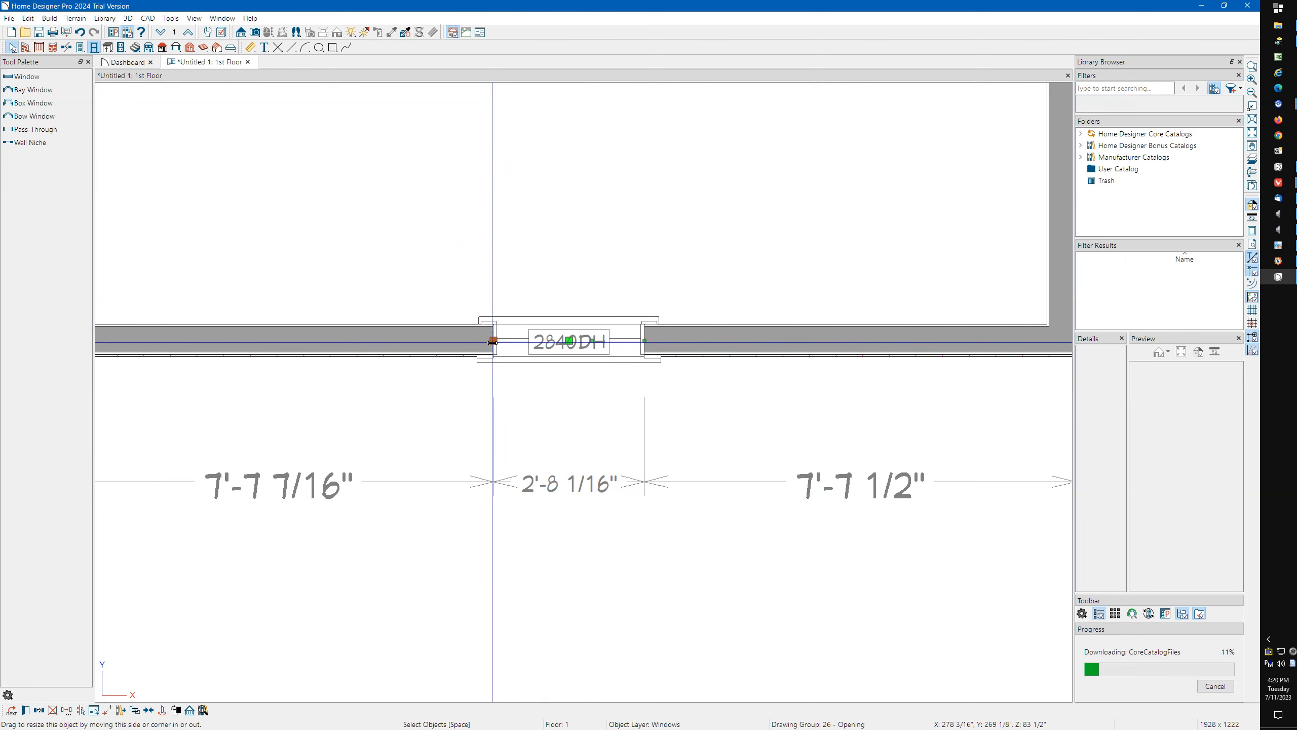
left_click(549, 488)
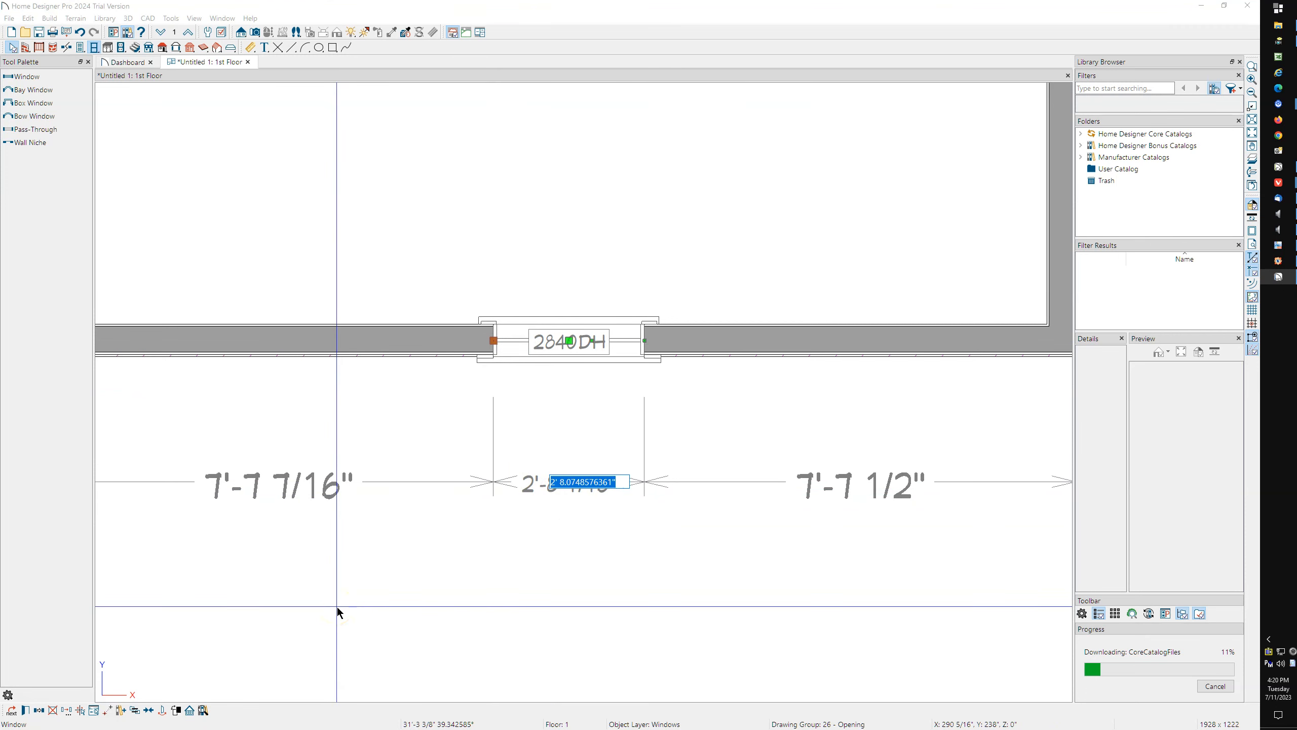
type("48")
key("Return")
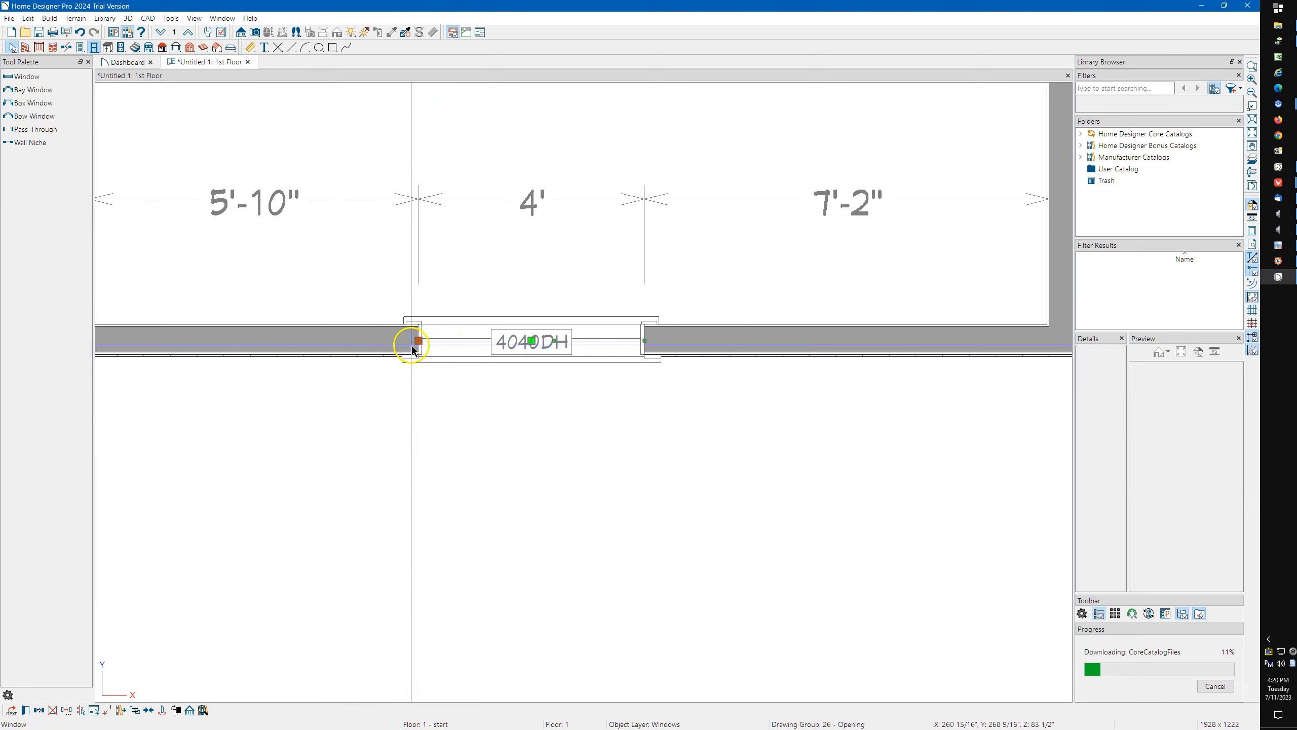
key("ctrl+z")
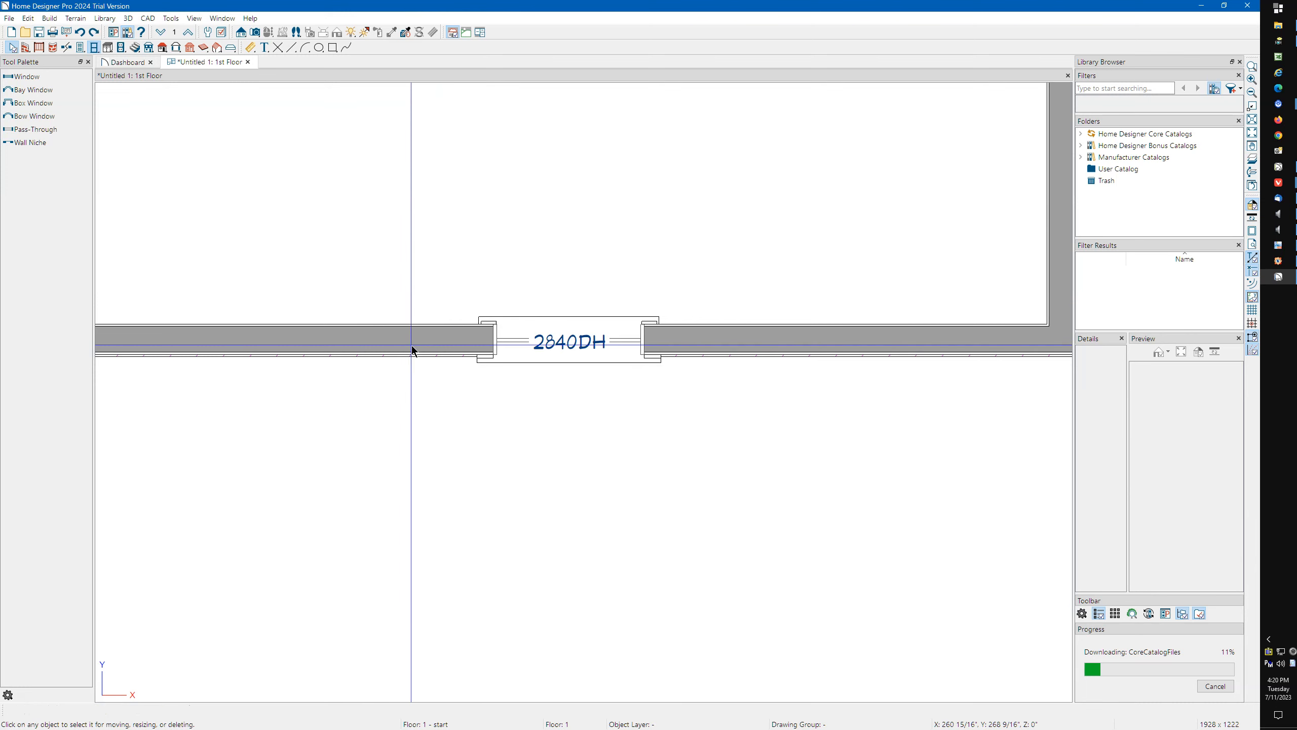
Set the window's width to 48 inches by moving its right end, and undo the resize.
left_click(608, 351)
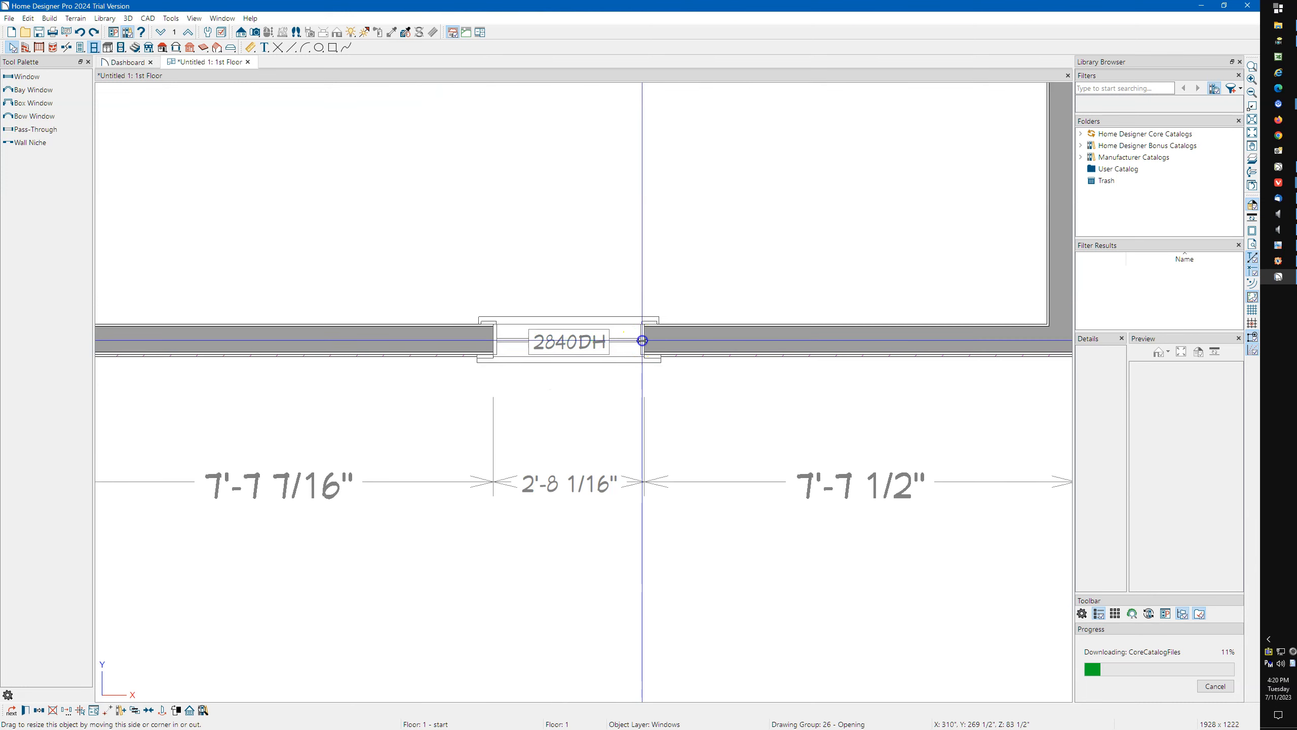
left_click(572, 208)
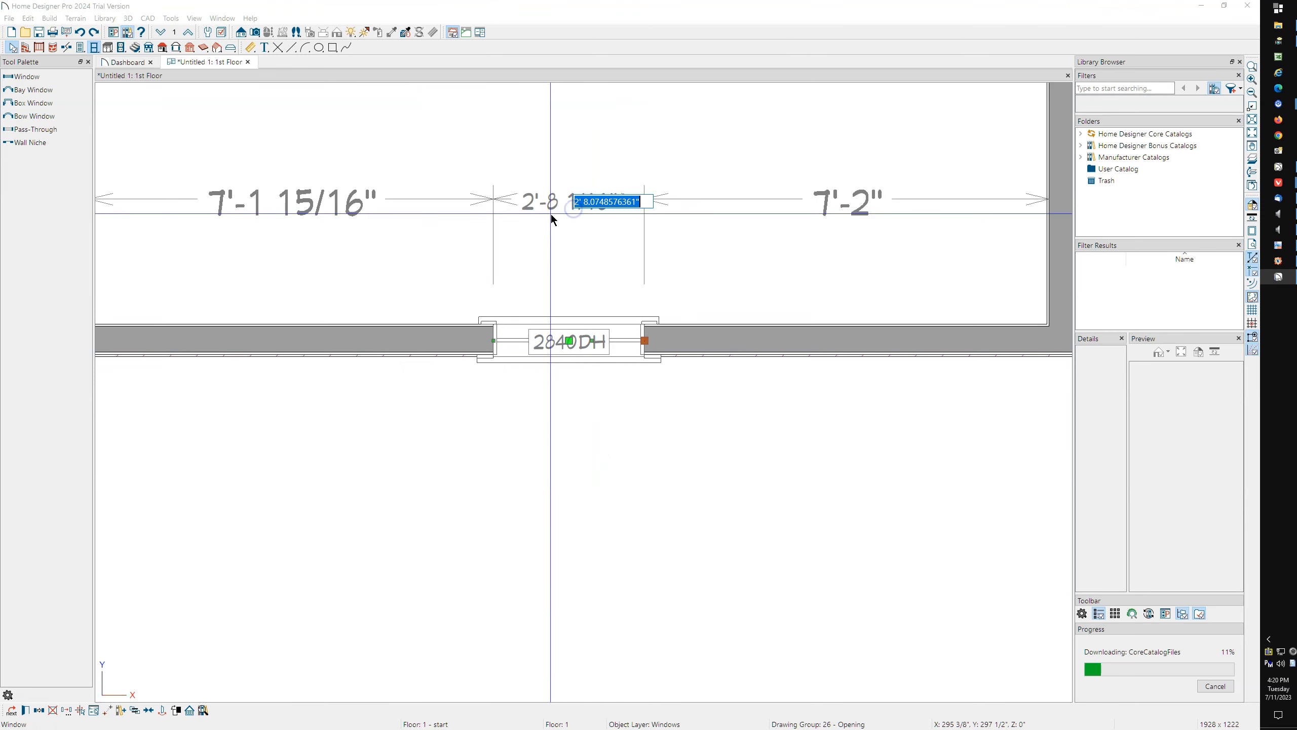
type("4'")
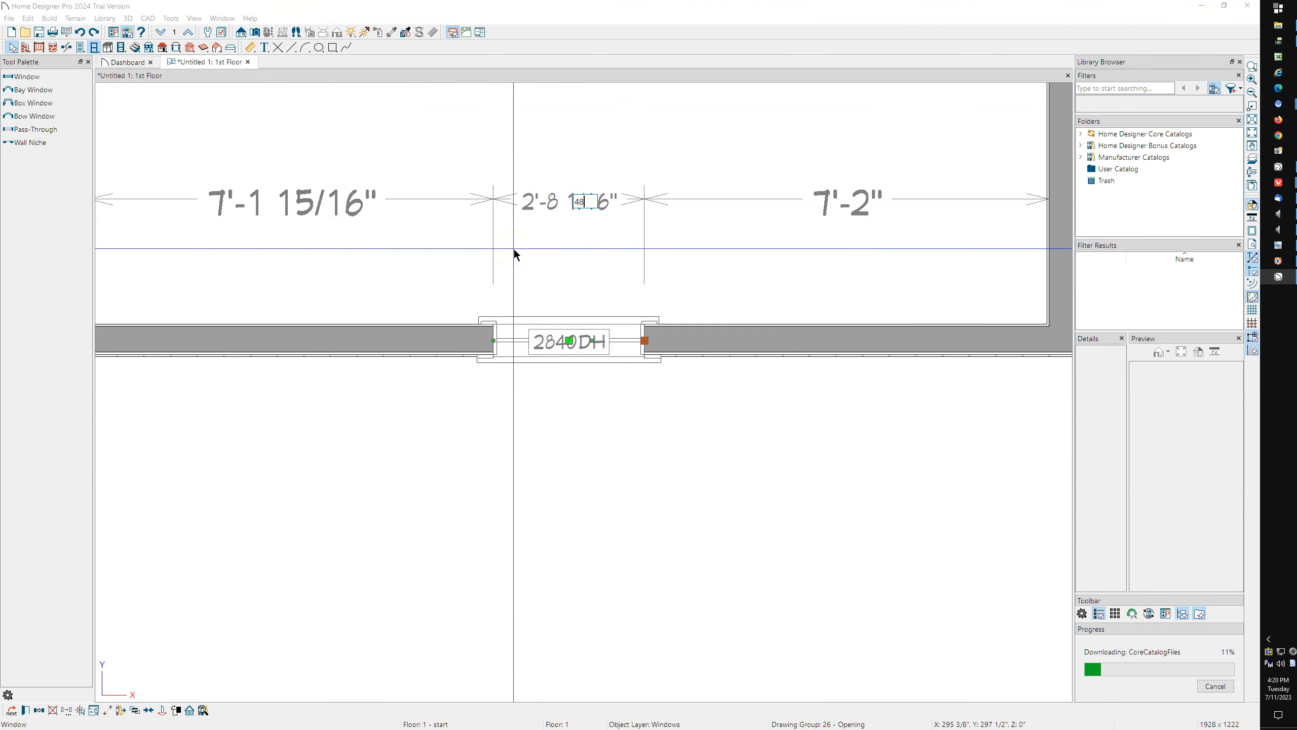
key("Return")
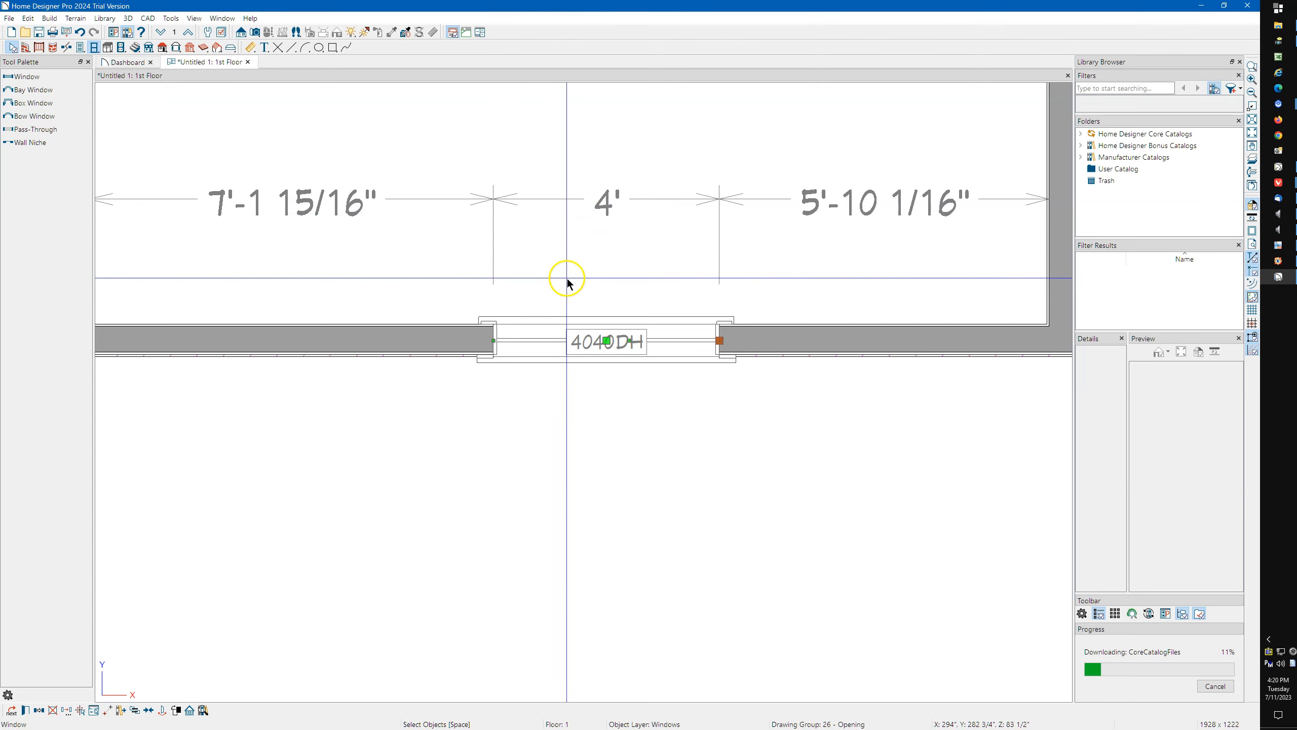
key("ctrl+z")
Select the window from its exterior side and set its distance to the left outer corner to 5'.
left_click(578, 329)
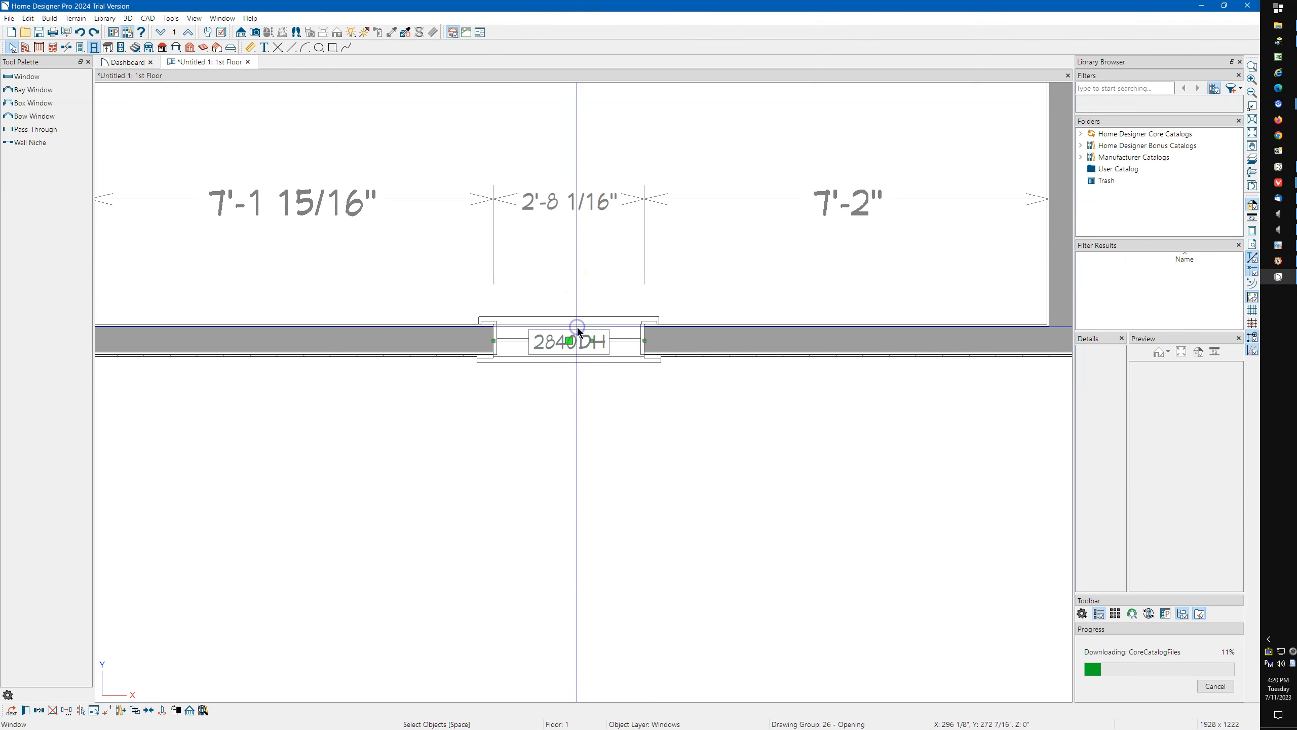
left_click(559, 204)
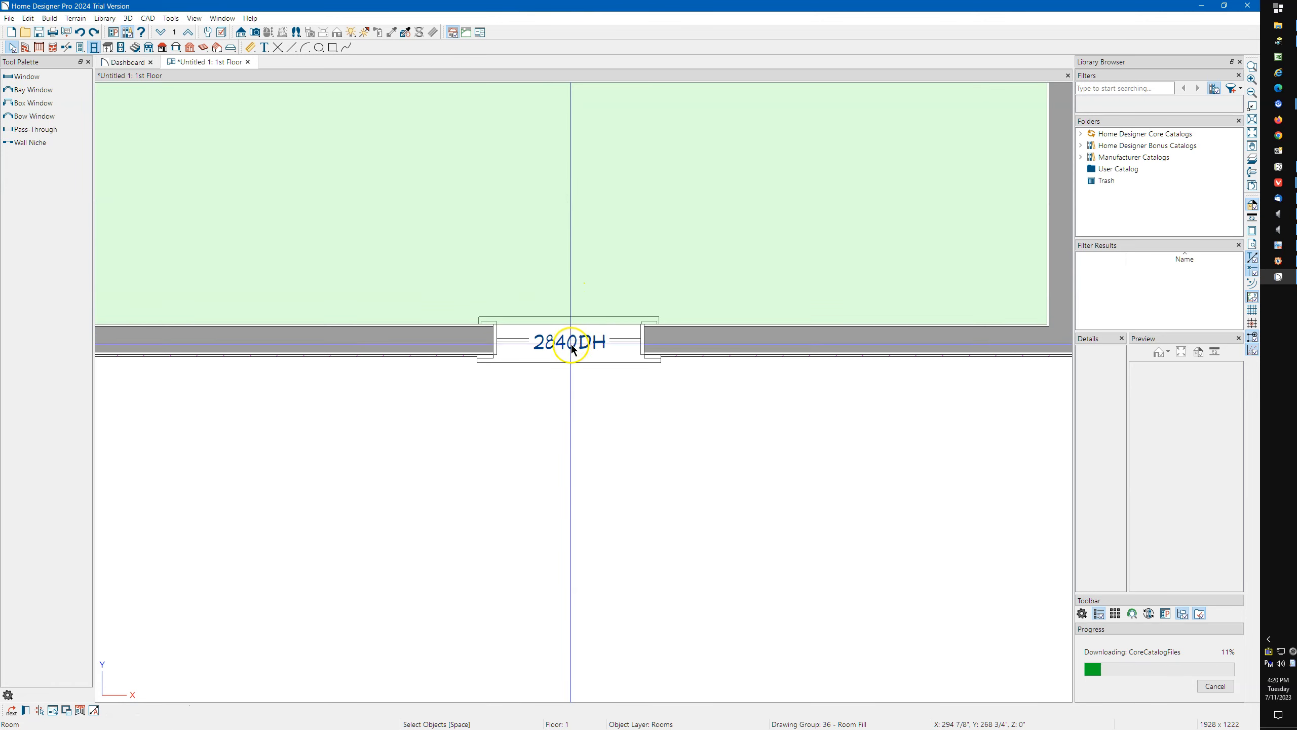
left_click(572, 345)
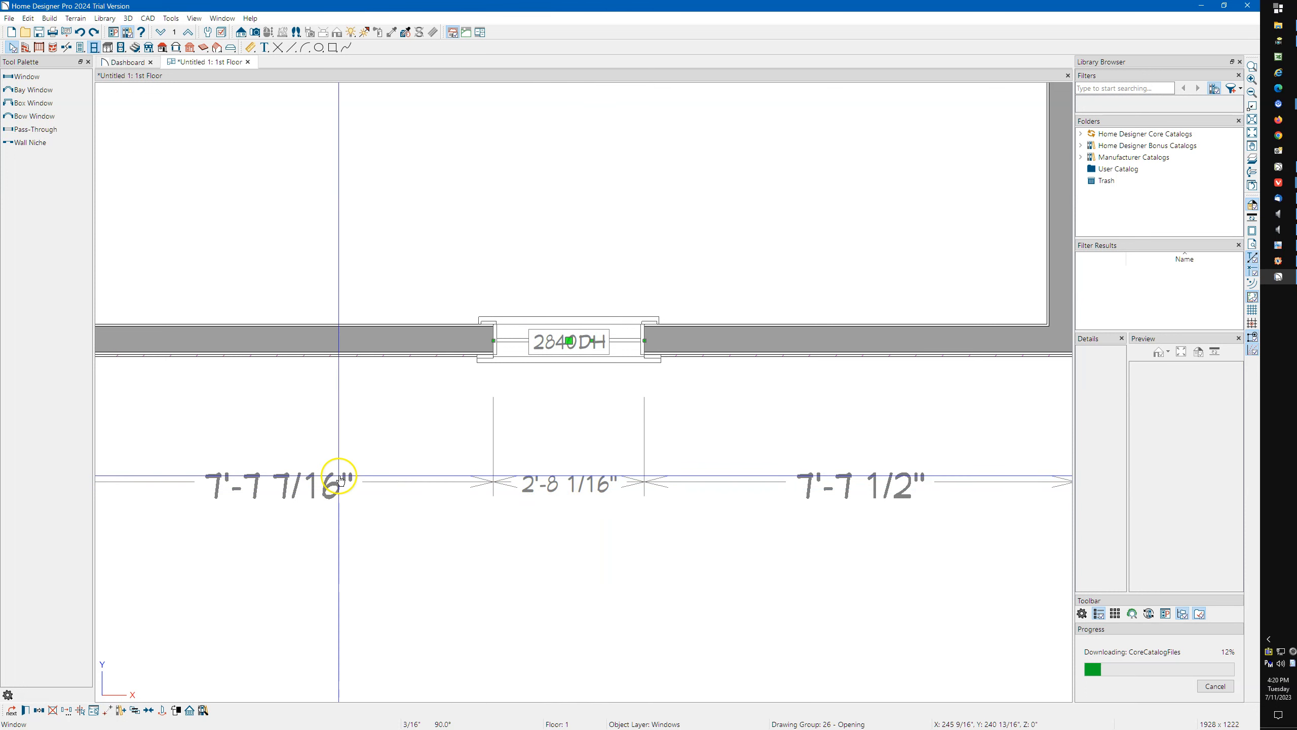
left_click(323, 490)
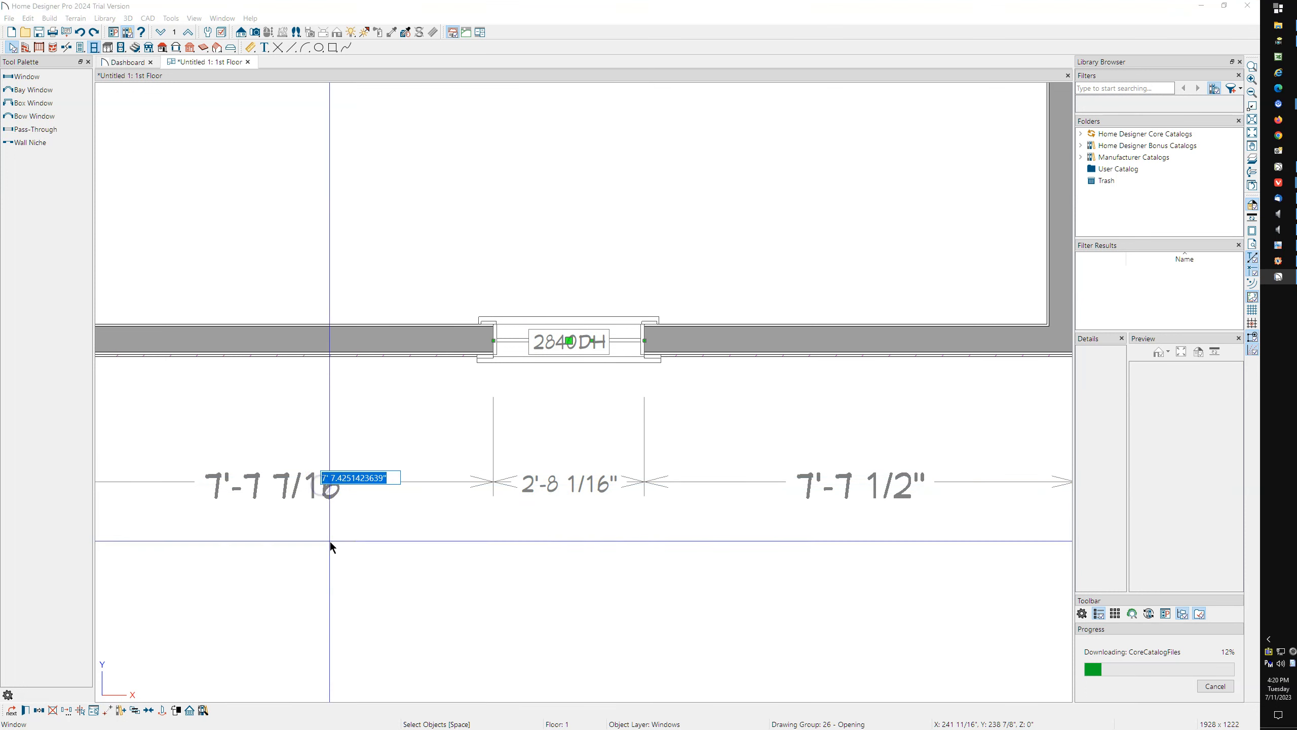
type("5'")
key("Return")
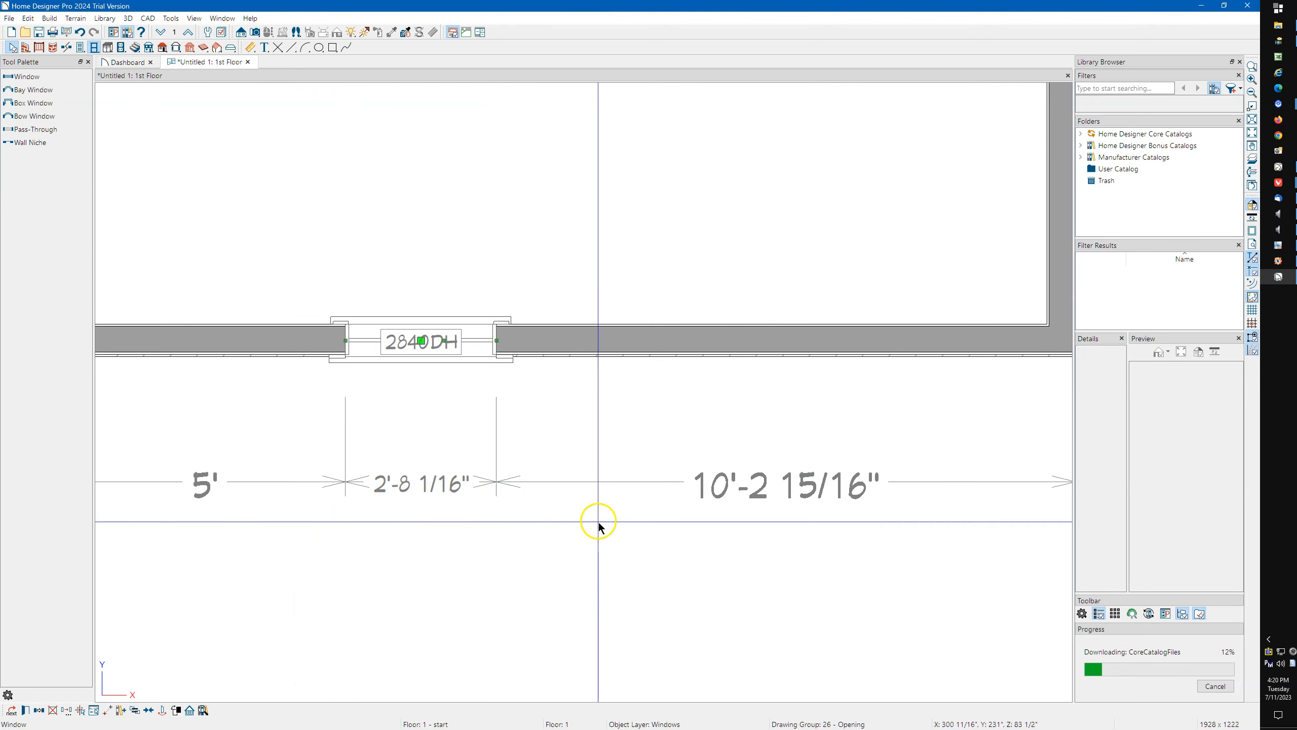
Set the window's distance to the right outer corner to 5'.
left_click(702, 493)
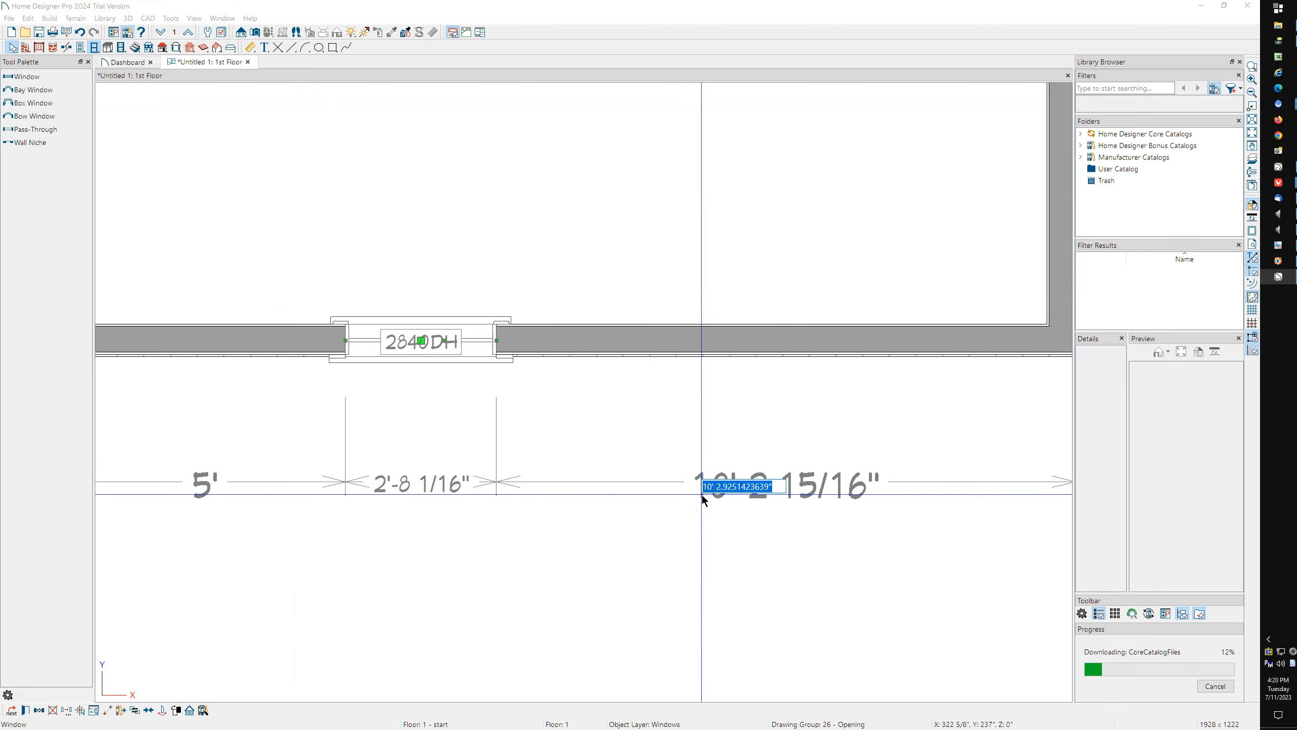
type("5'")
key("Return")
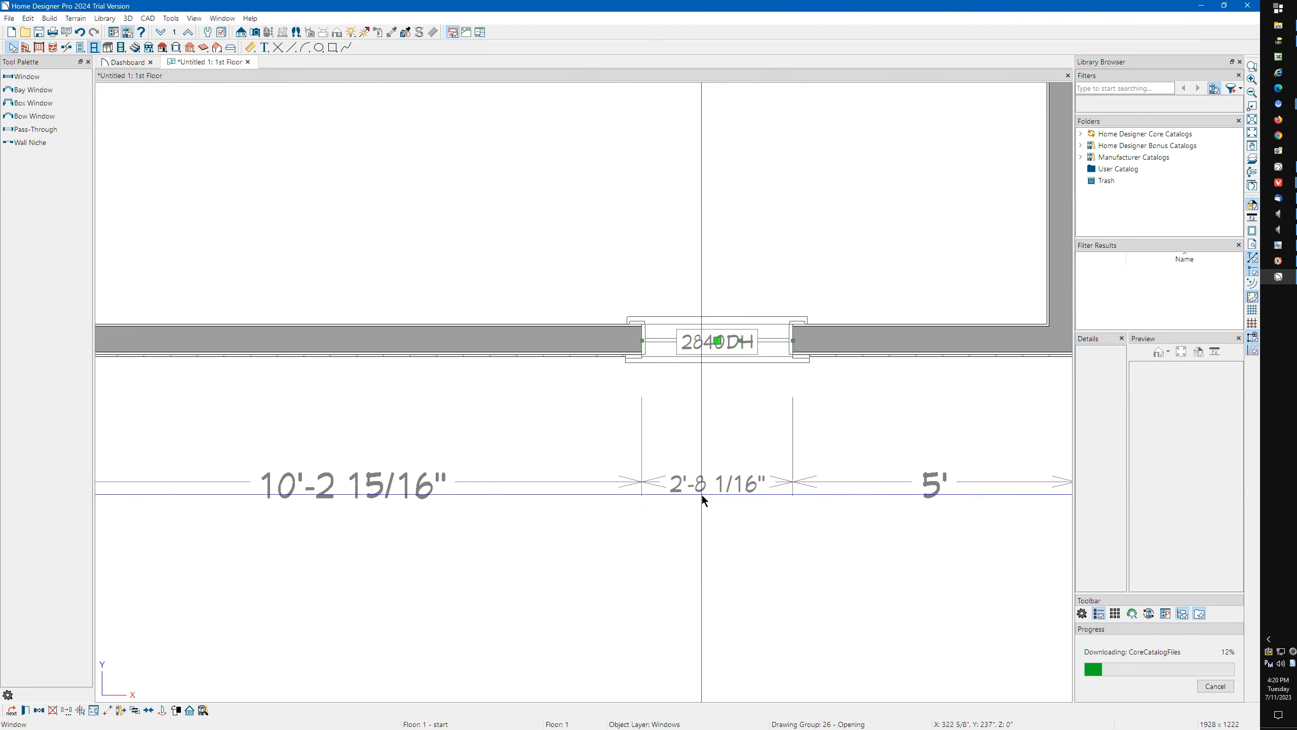
Slide the window freely along the wall to about 5'-11" from the left outer corner.
left_click(708, 485)
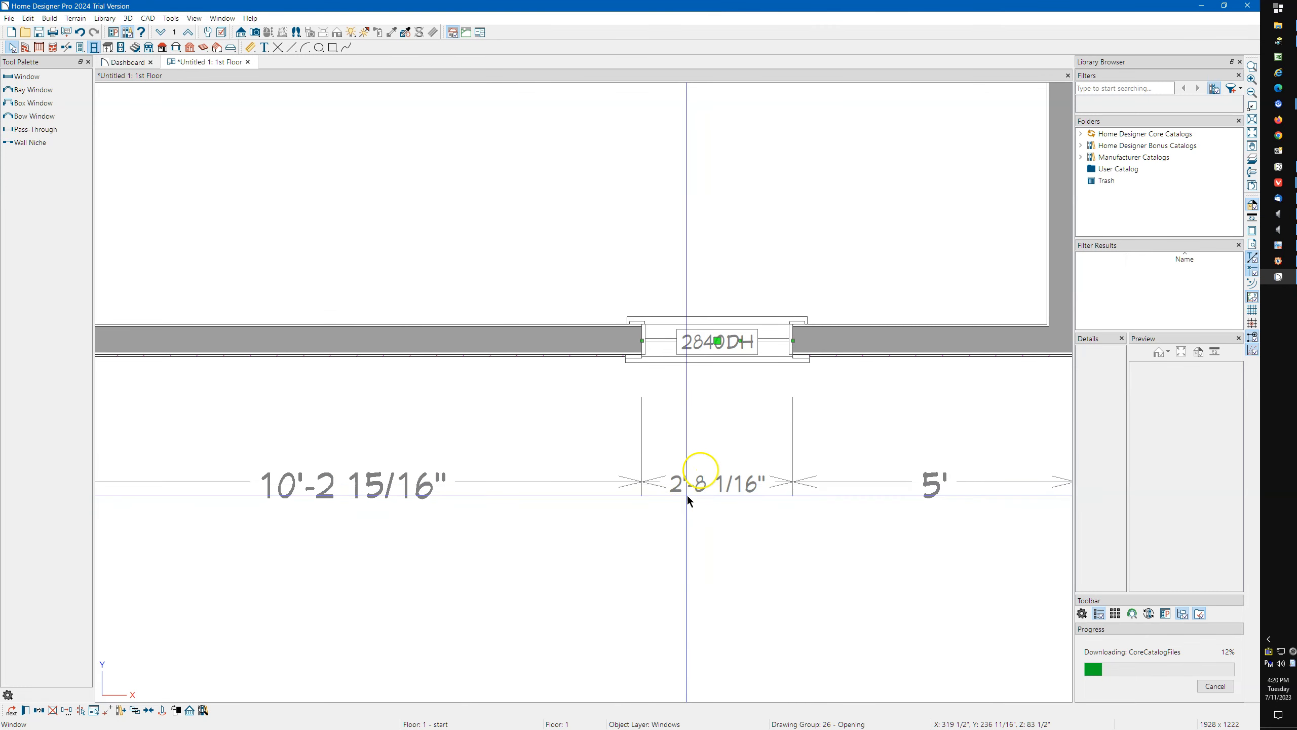
left_click_drag(717, 341, 472, 353)
scroll(629, 384, "down", 2)
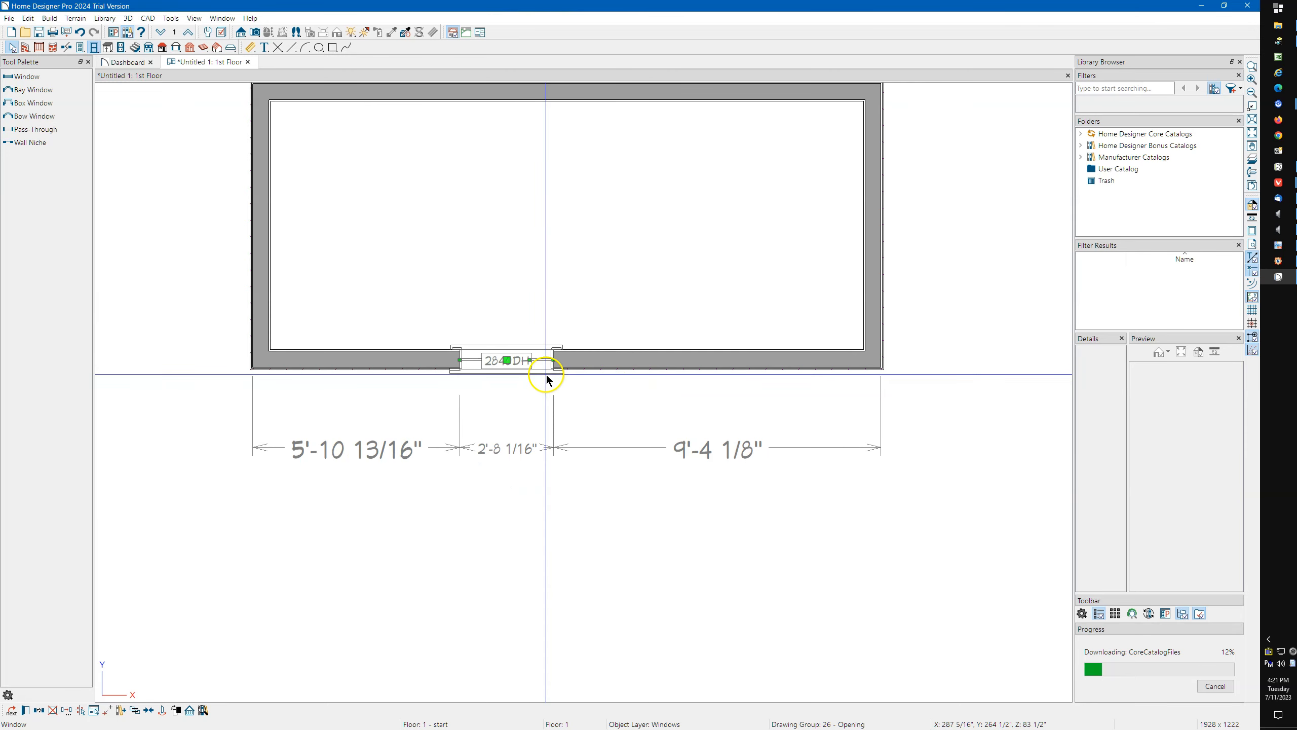
Slide the window back toward the middle of the wall and fine-position it so it is centered between both corners.
scroll(579, 382, "up", 3)
left_click_drag(438, 353, 536, 359)
scroll(536, 358, "up", 5)
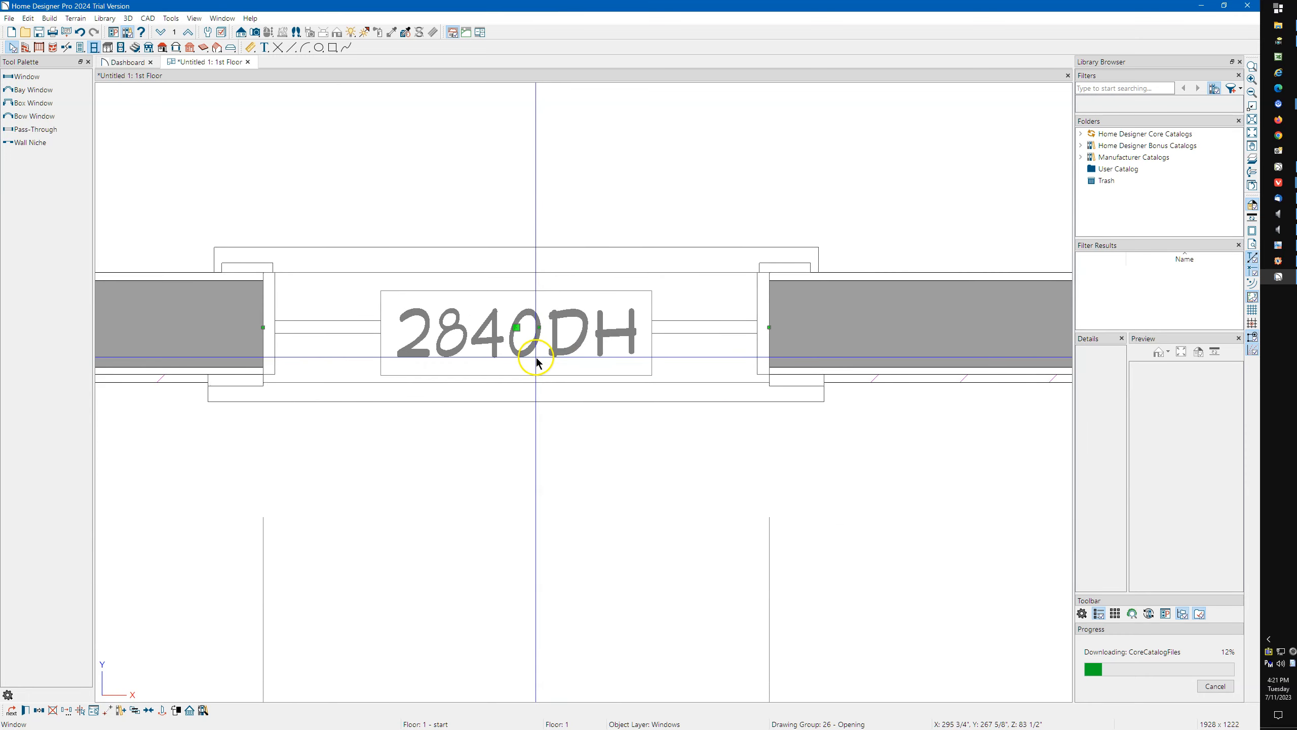
scroll(536, 360, "up", 2)
left_click_drag(468, 309, 446, 397)
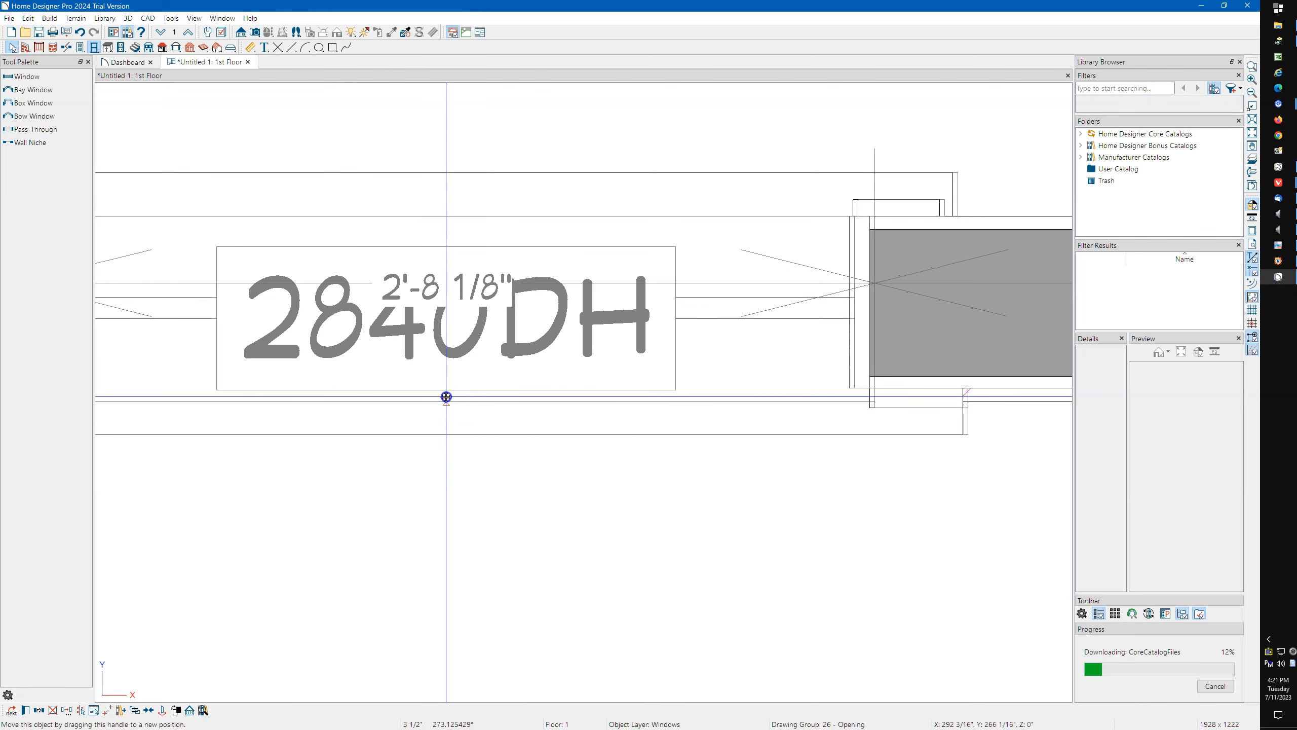
left_click_drag(447, 396, 512, 399)
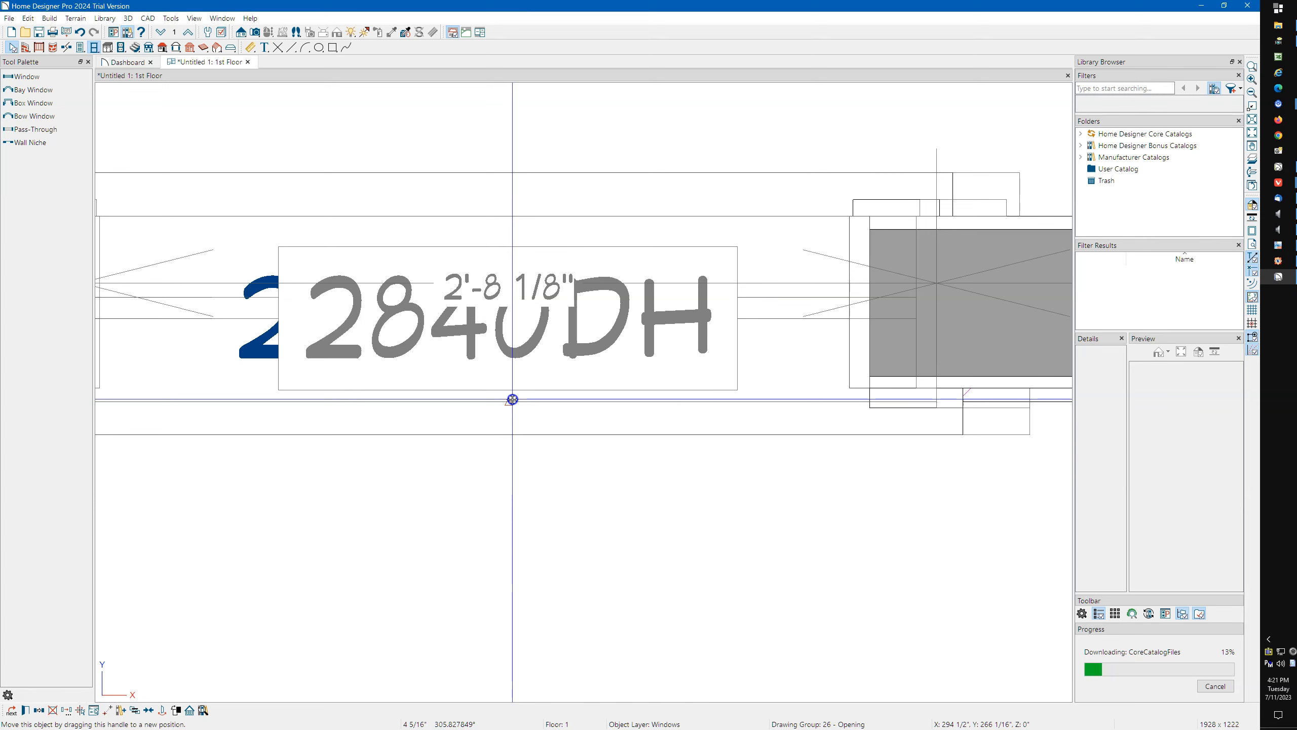
left_click_drag(513, 399, 512, 399)
scroll(513, 400, "down", 5)
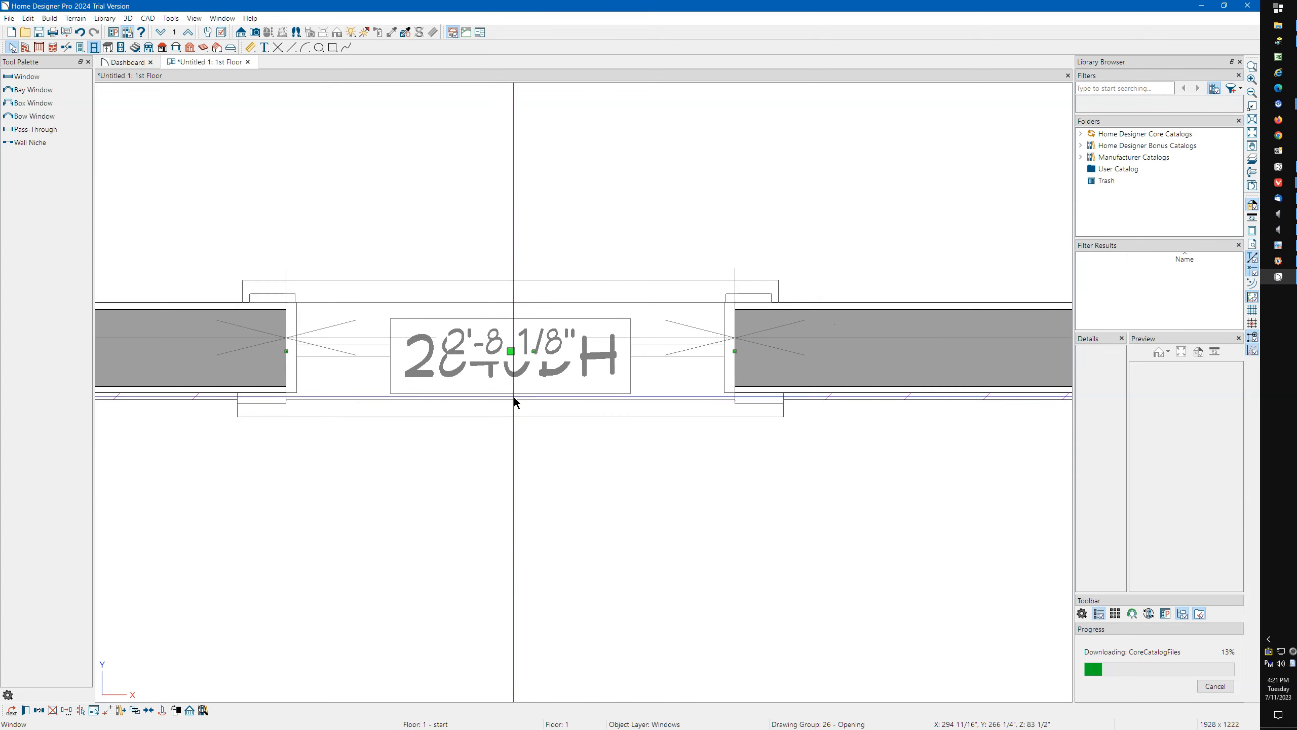
scroll(498, 367, "down", 2)
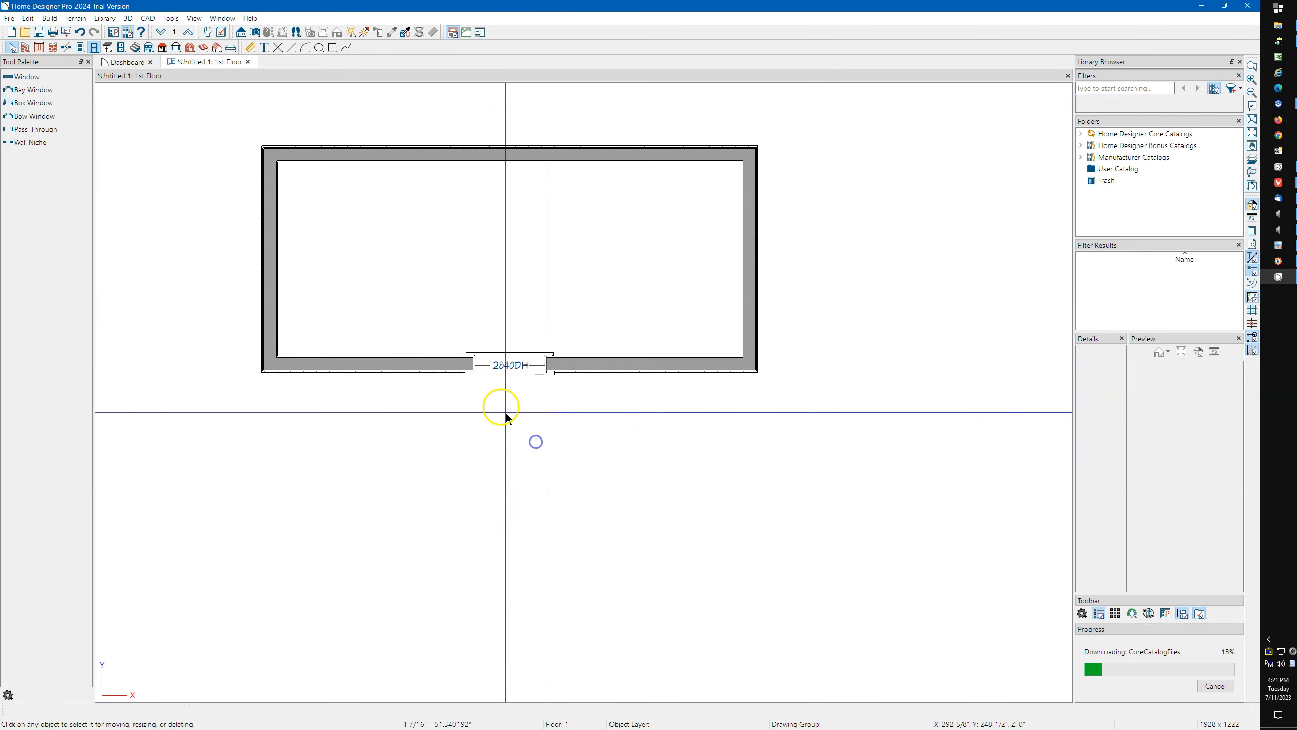
Reselect the window from its exterior and interior sides to check its distances to the corners.
left_click(507, 420)
left_click(504, 369)
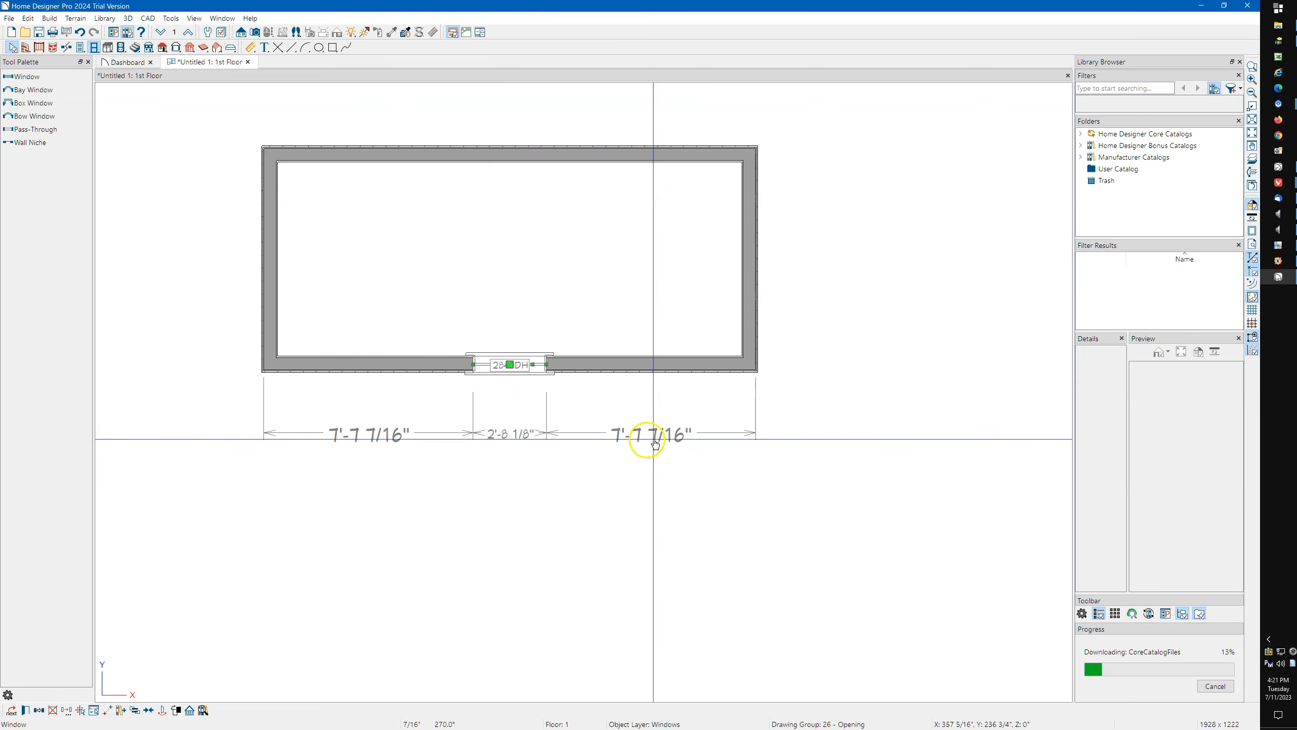
scroll(464, 389, "up", 3)
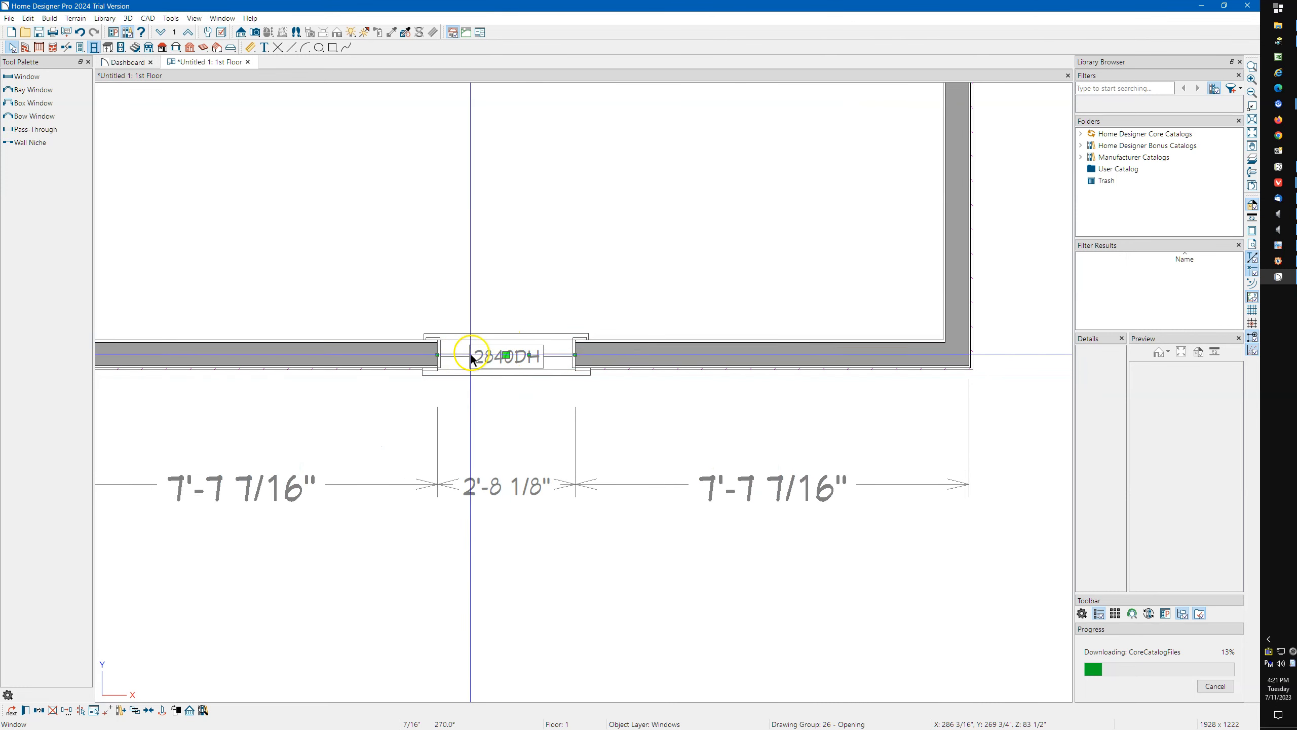
left_click(506, 342)
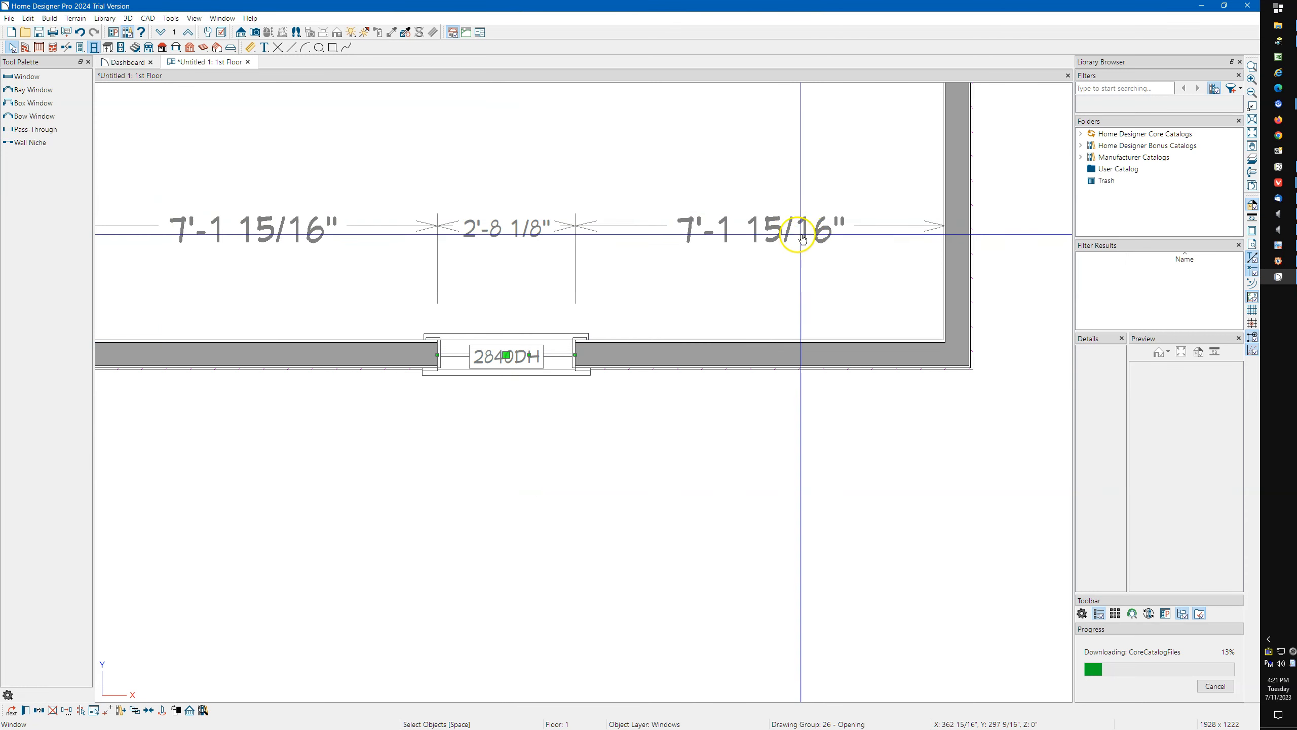
Select the window from its interior side and examine where its corner distance meets the right wall's layers.
left_click(504, 371)
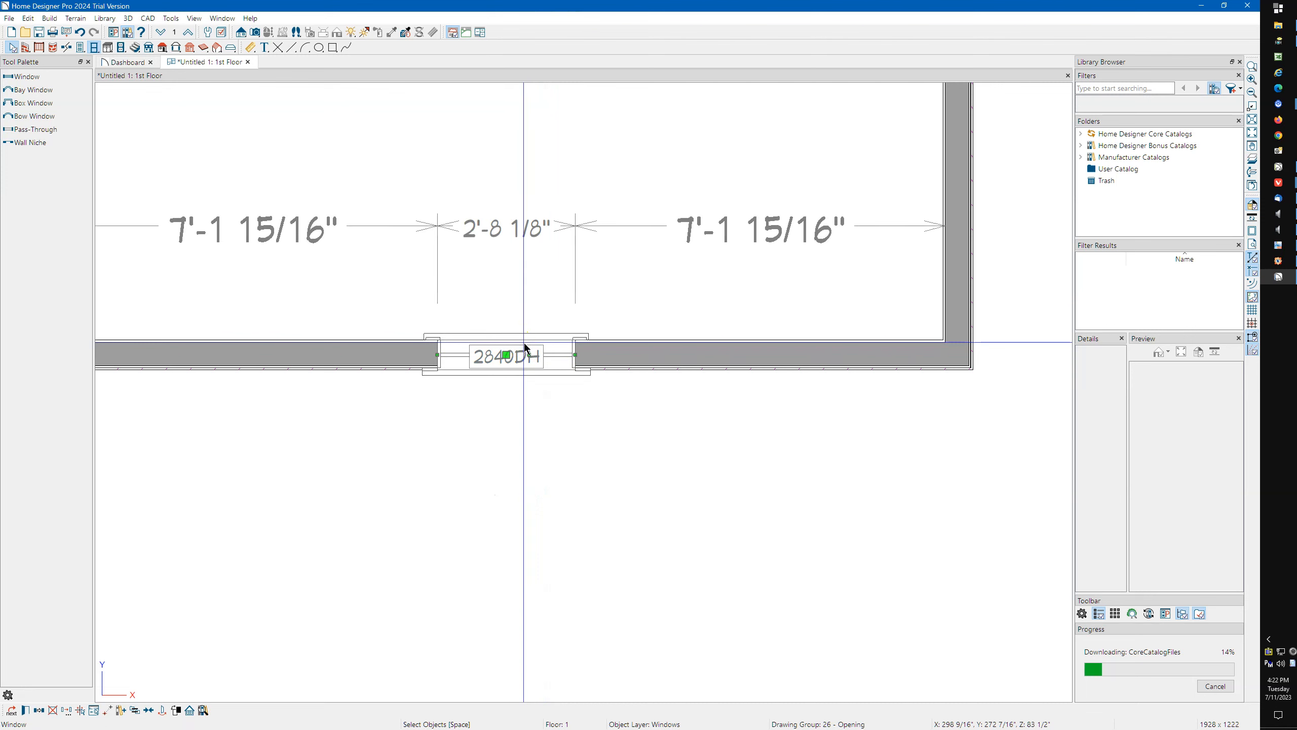
scroll(969, 205, "up", 5)
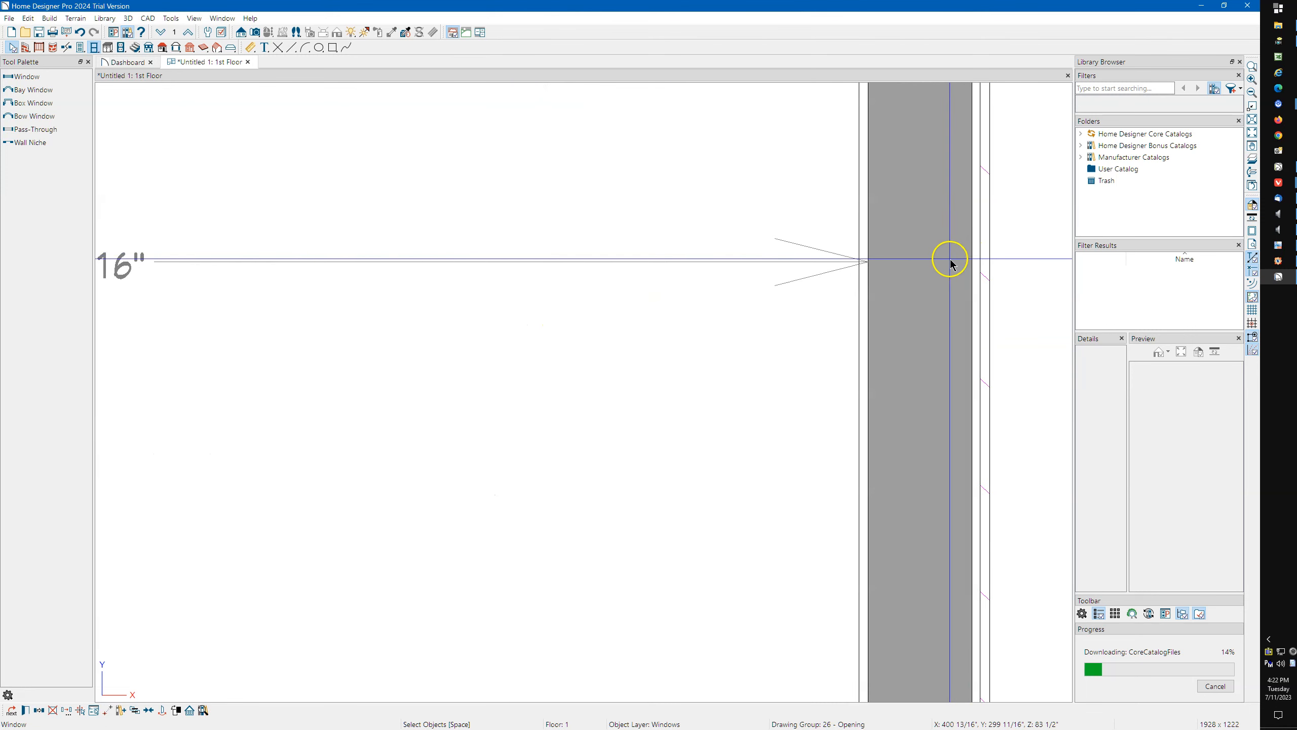
scroll(875, 265, "down", 1)
scroll(875, 264, "down", 4)
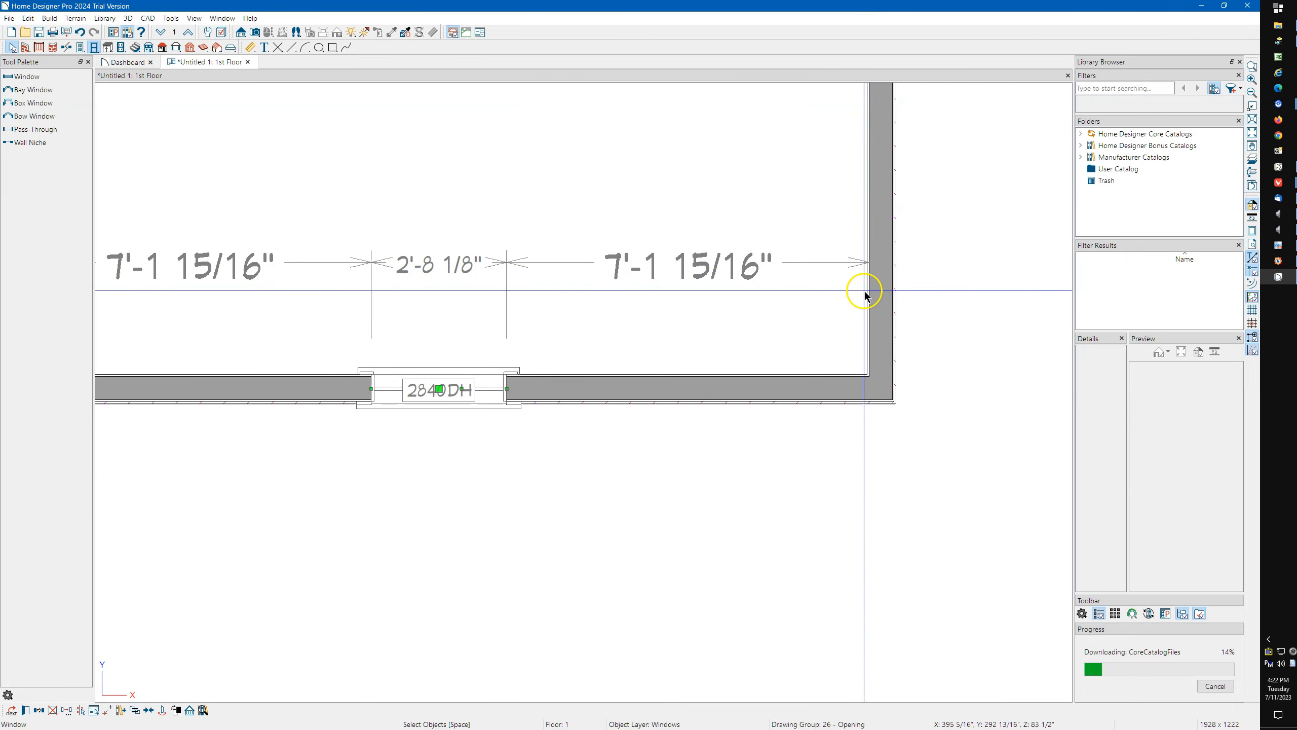
scroll(863, 291, "down", 1)
scroll(546, 389, "up", 2)
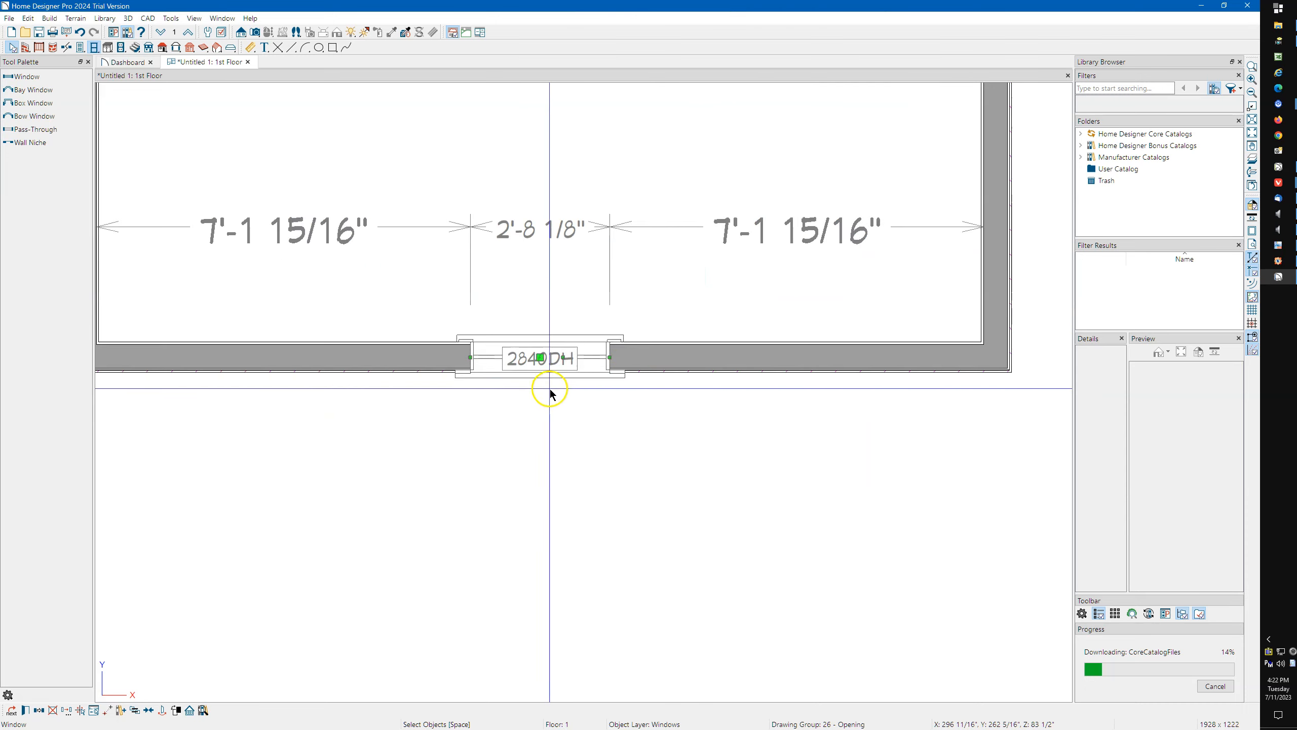
Reselect the window and examine its move handle and label handle up close.
left_click(538, 423)
scroll(541, 382, "up", 2)
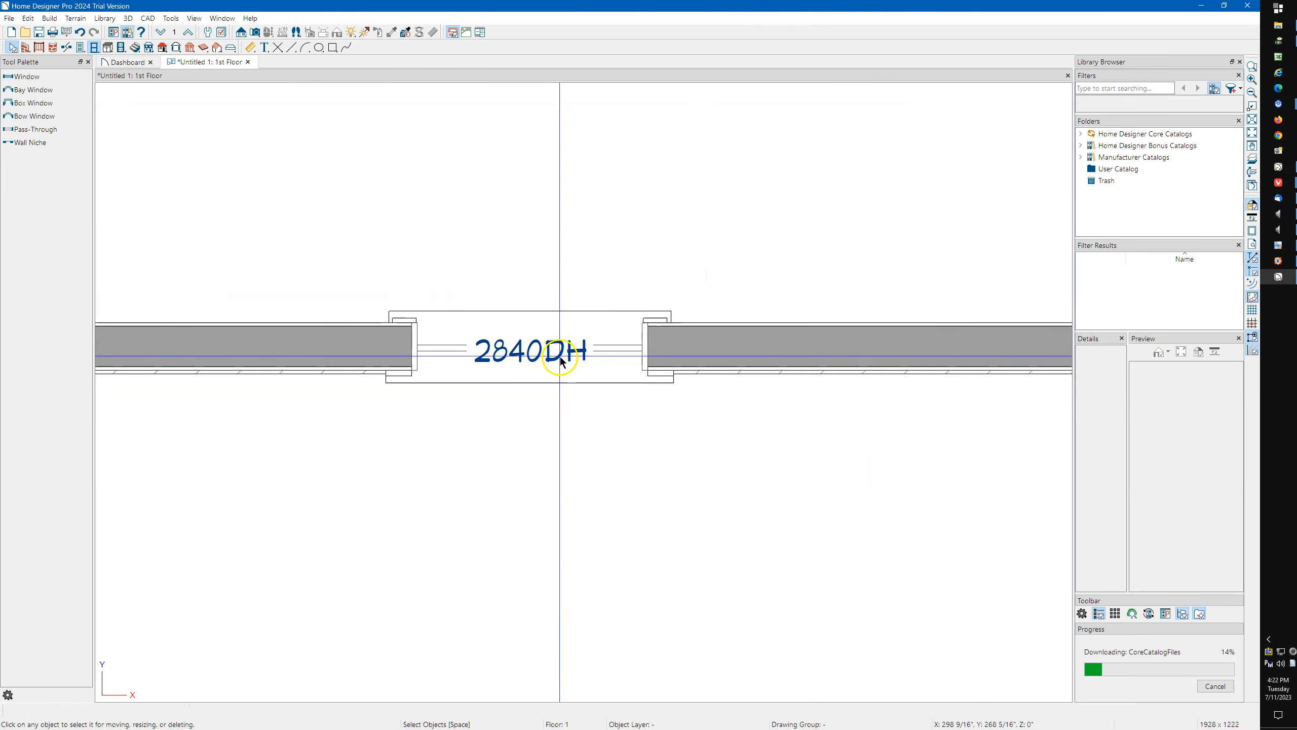
scroll(521, 378, "up", 2)
left_click(507, 423)
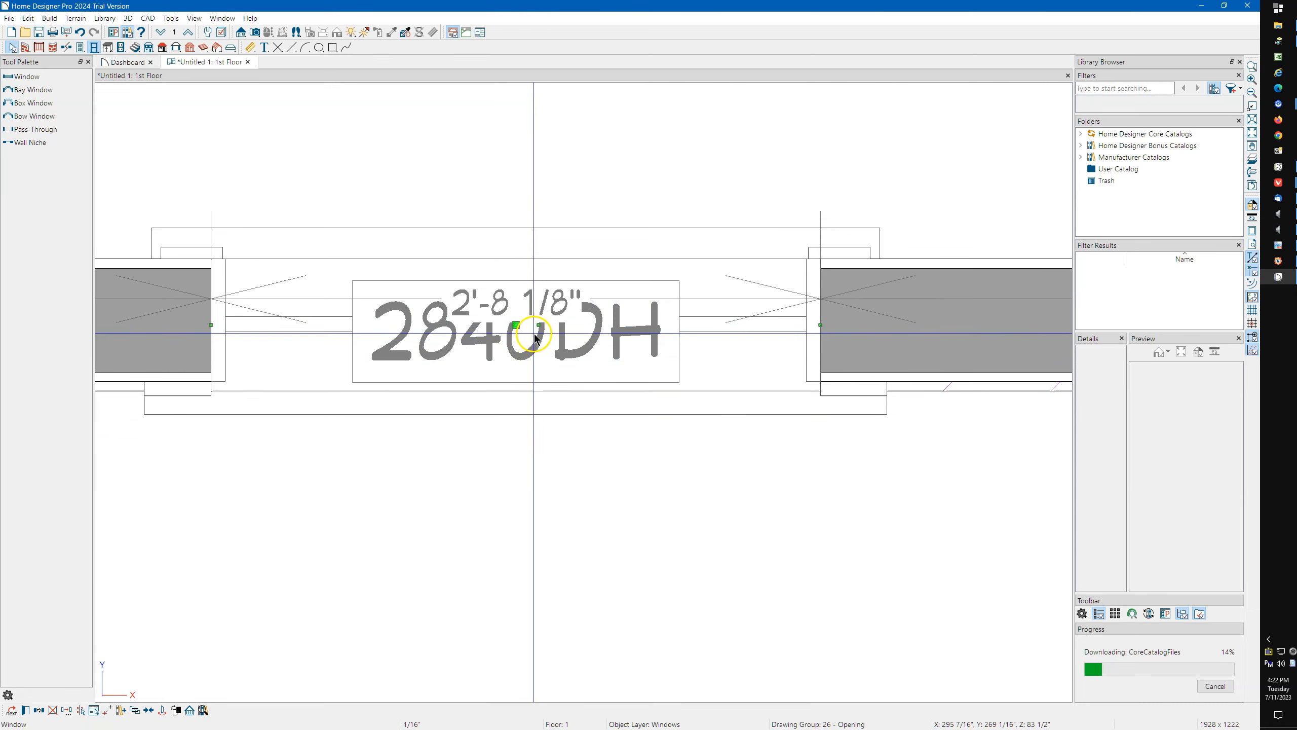
scroll(537, 324, "up", 4)
scroll(517, 330, "up", 3)
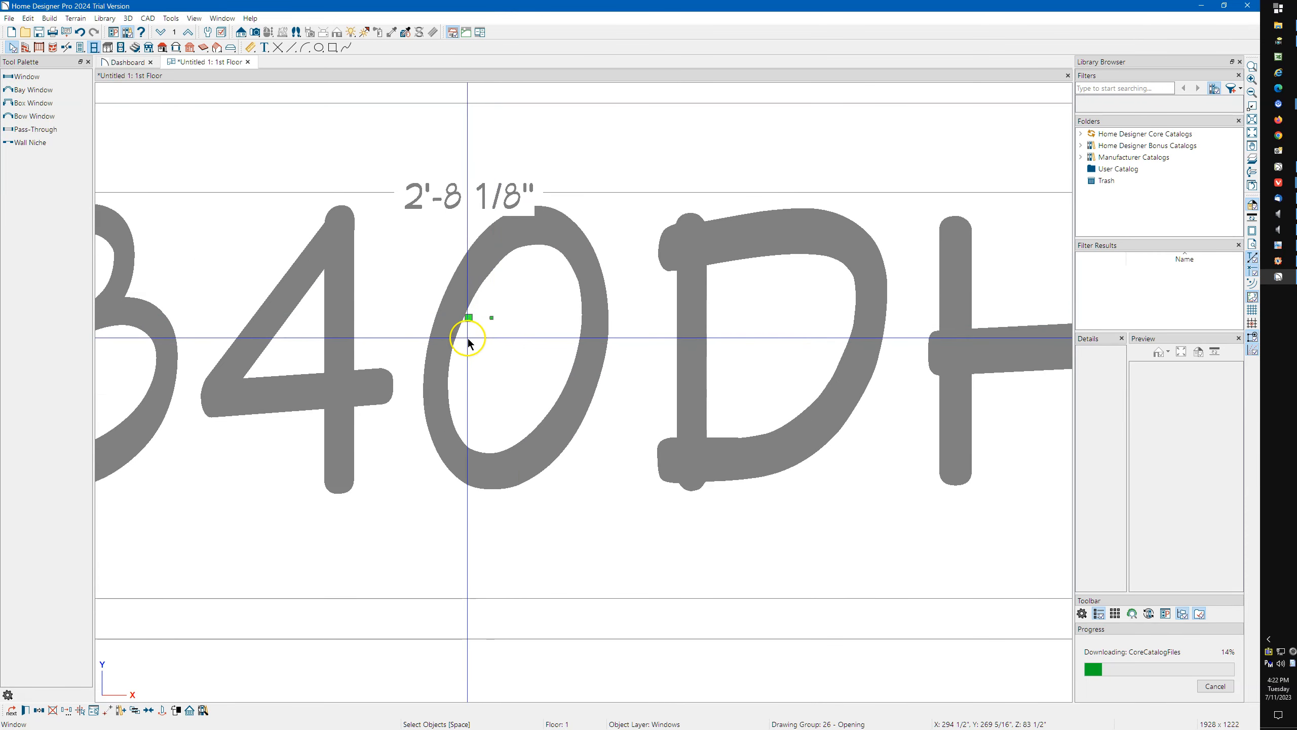
scroll(498, 333, "down", 4)
scroll(521, 309, "down", 2)
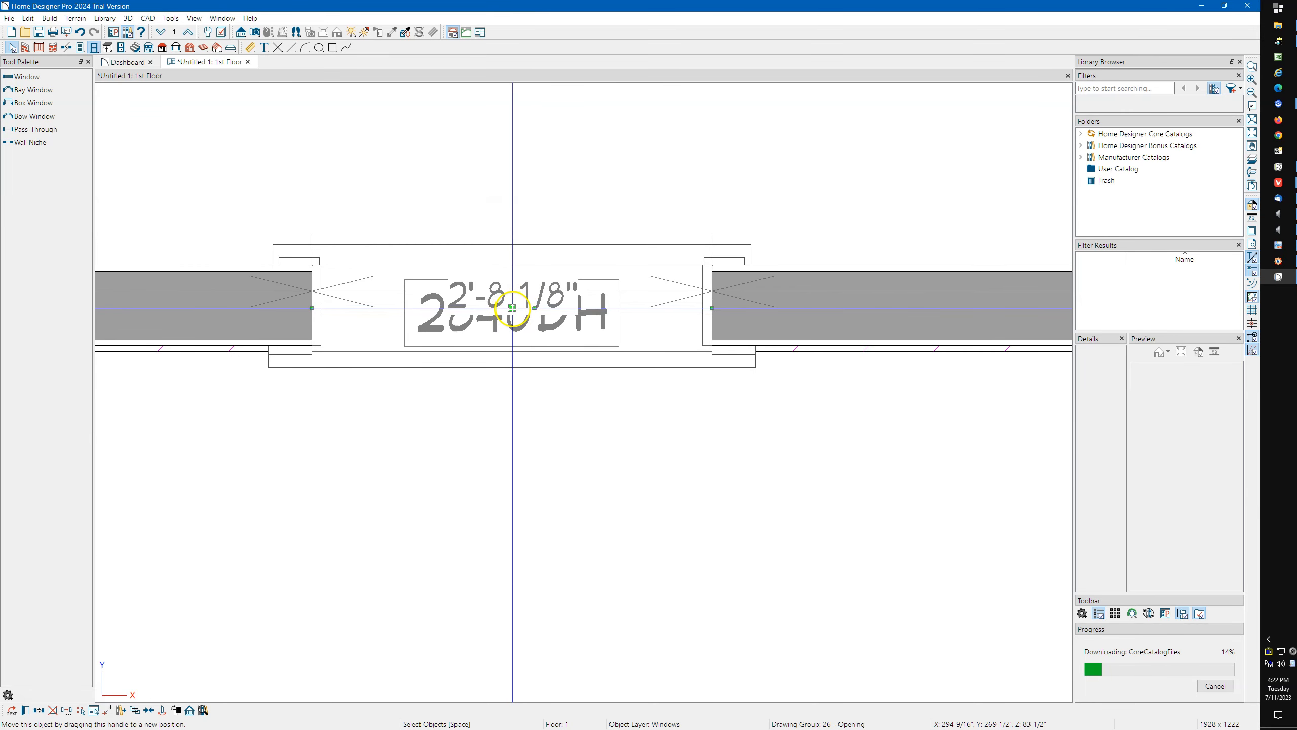
Move the window's 2840DH label out of the wall to a spot below the window.
left_click_drag(512, 308, 540, 470)
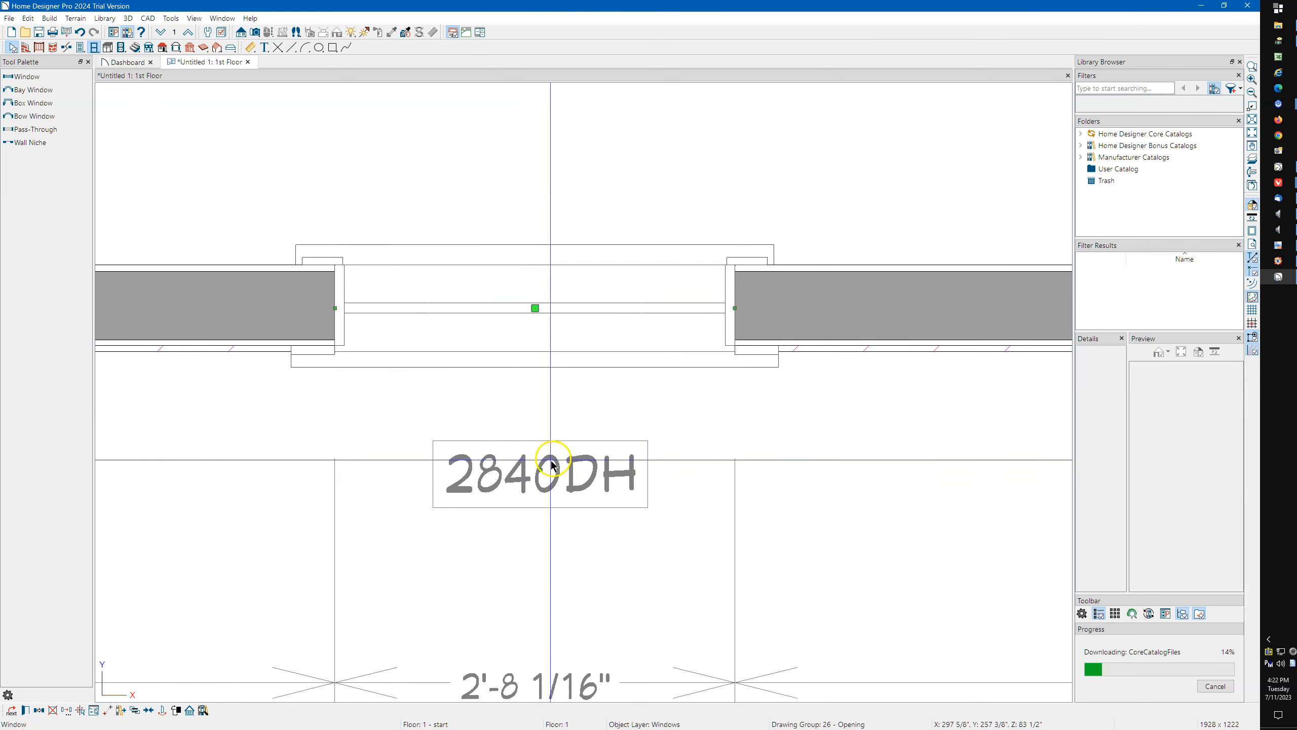
mouse_move(541, 469)
left_mouse_down()
mouse_move(544, 157)
mouse_move(922, 470)
mouse_move(532, 449)
mouse_move(529, 463)
left_mouse_up()
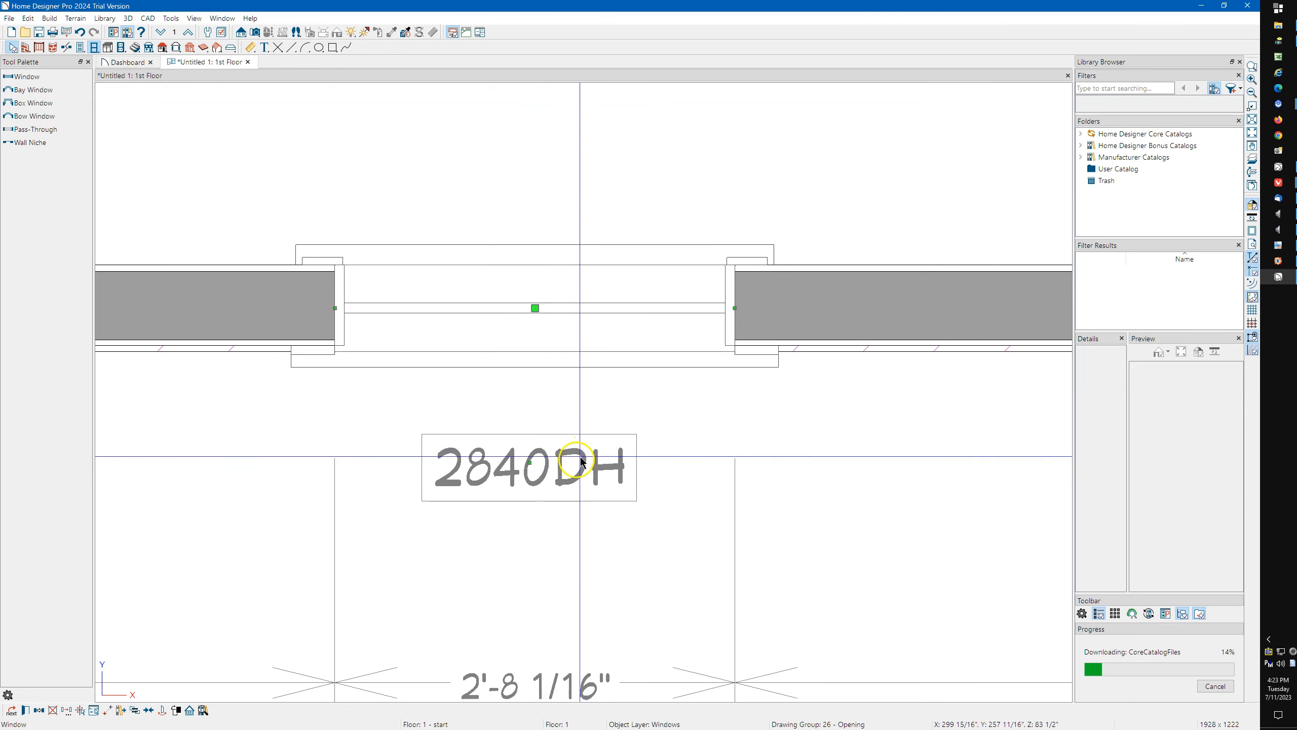
left_click(515, 526)
left_click(516, 475)
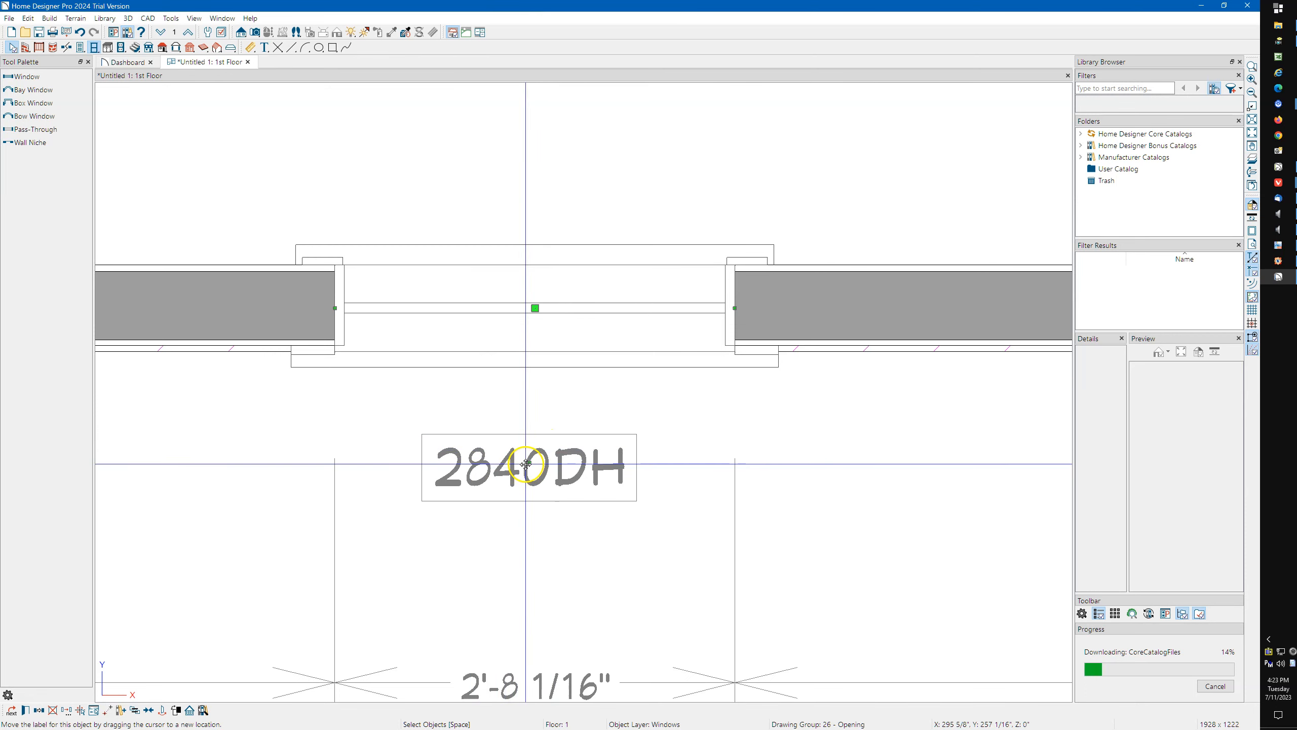
mouse_move(526, 463)
left_mouse_down()
mouse_move(523, 550)
mouse_move(472, 478)
mouse_move(528, 422)
mouse_move(526, 529)
mouse_move(521, 449)
mouse_move(521, 481)
left_mouse_up()
Examine the label settings in the window's specification and close it without changes.
left_click(478, 387)
left_click(502, 341)
double_click(502, 341)
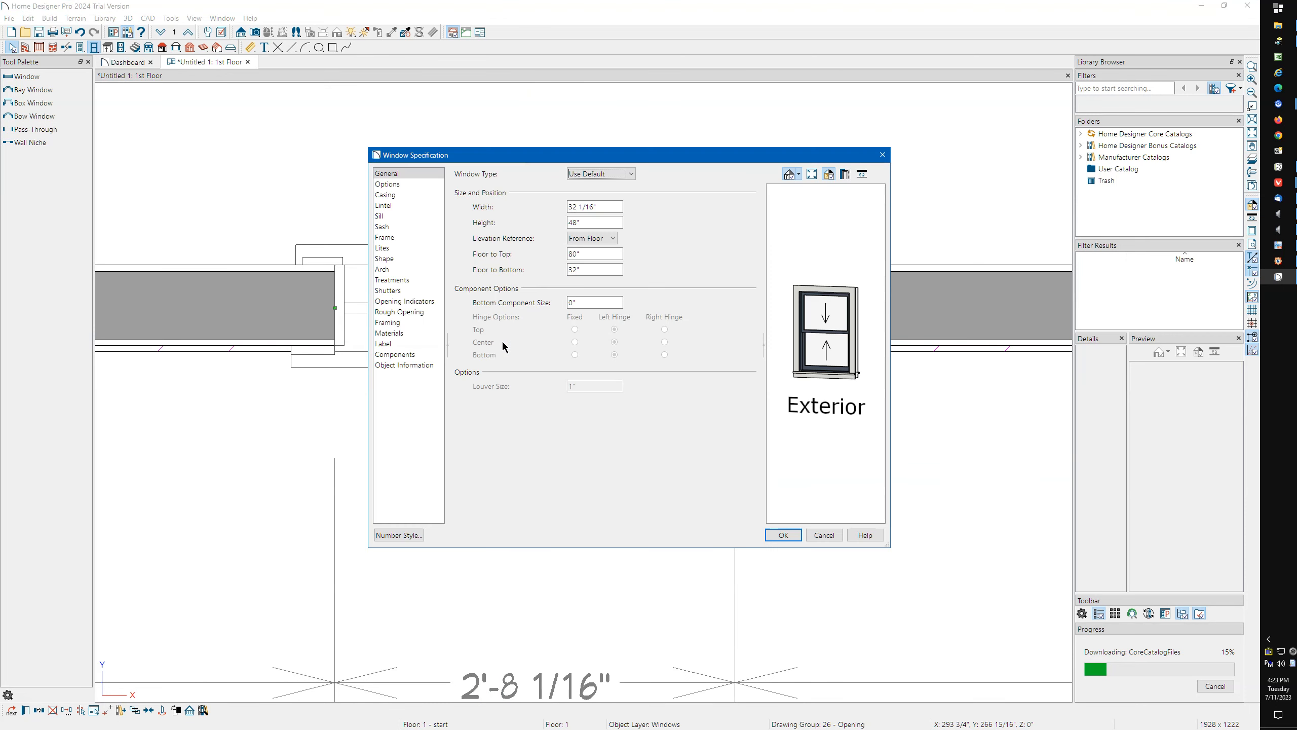
left_click(389, 344)
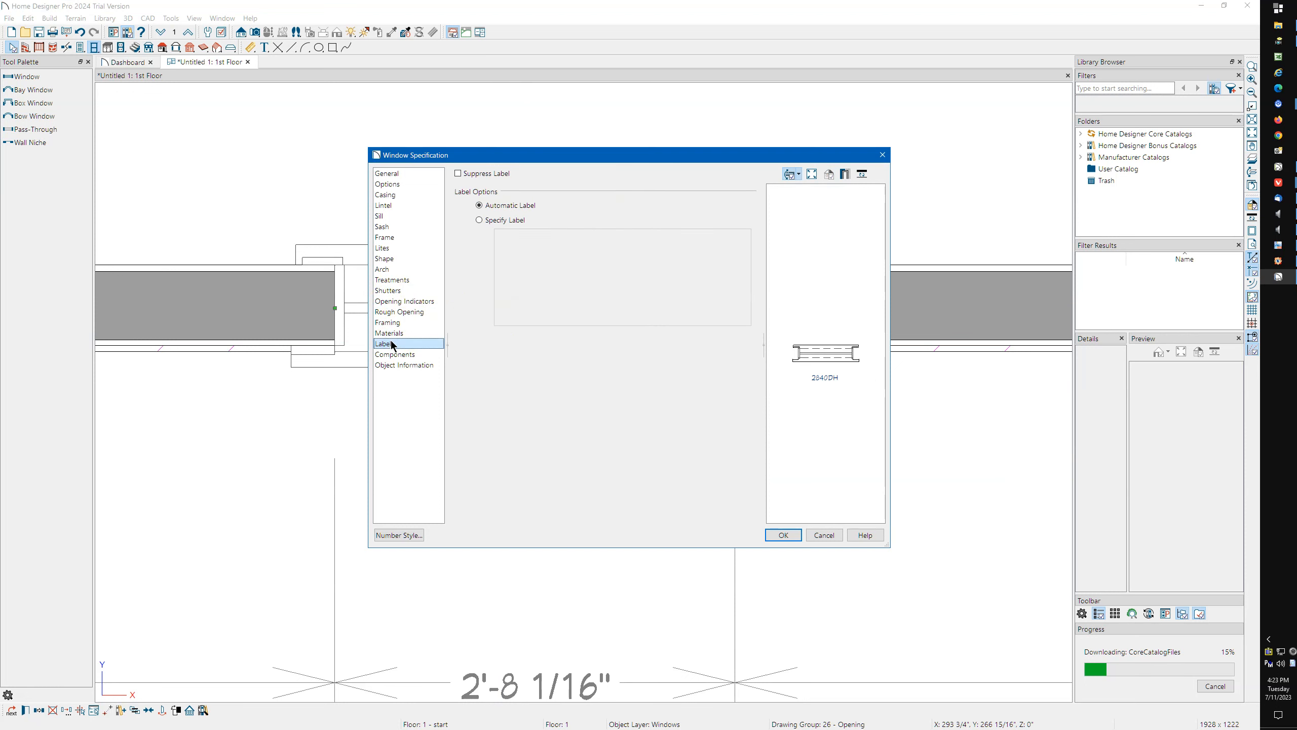
left_click(427, 220)
left_click(882, 155)
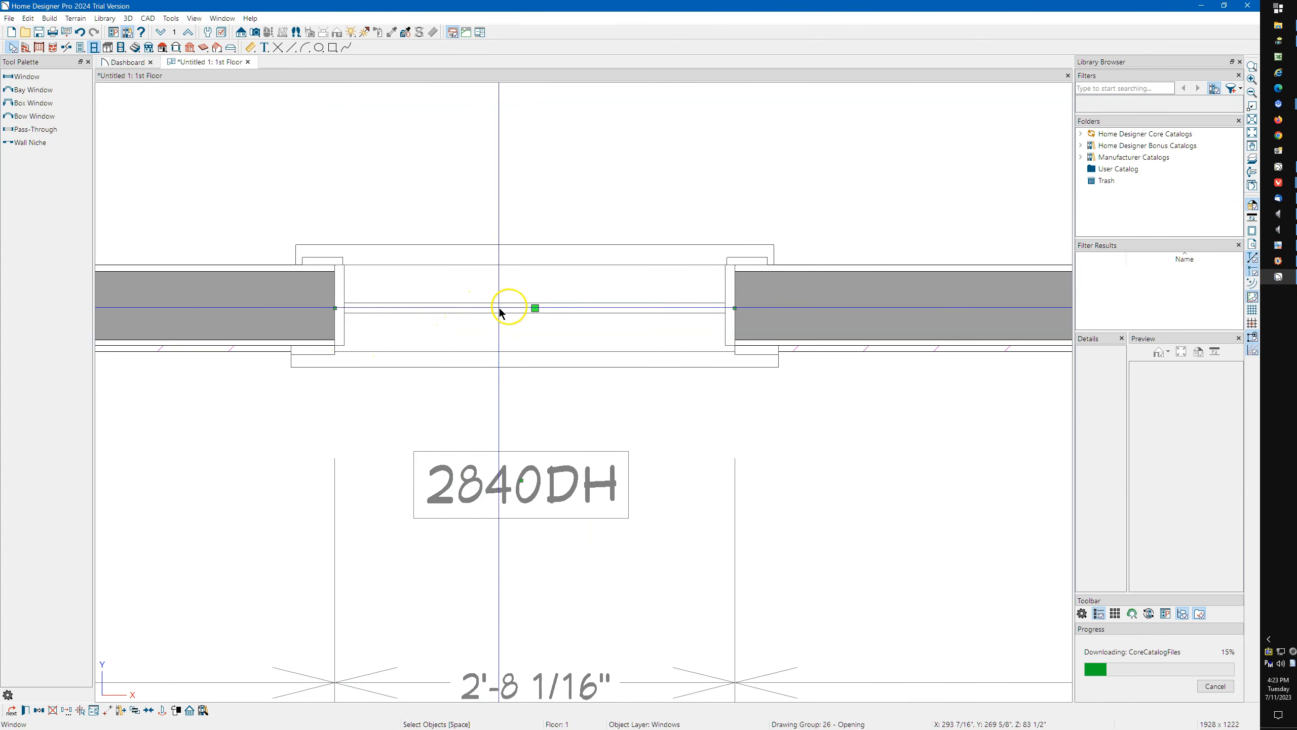
Reopen the window's specification to review its Options, Casing and General settings, leaving them unchanged.
double_click(534, 308)
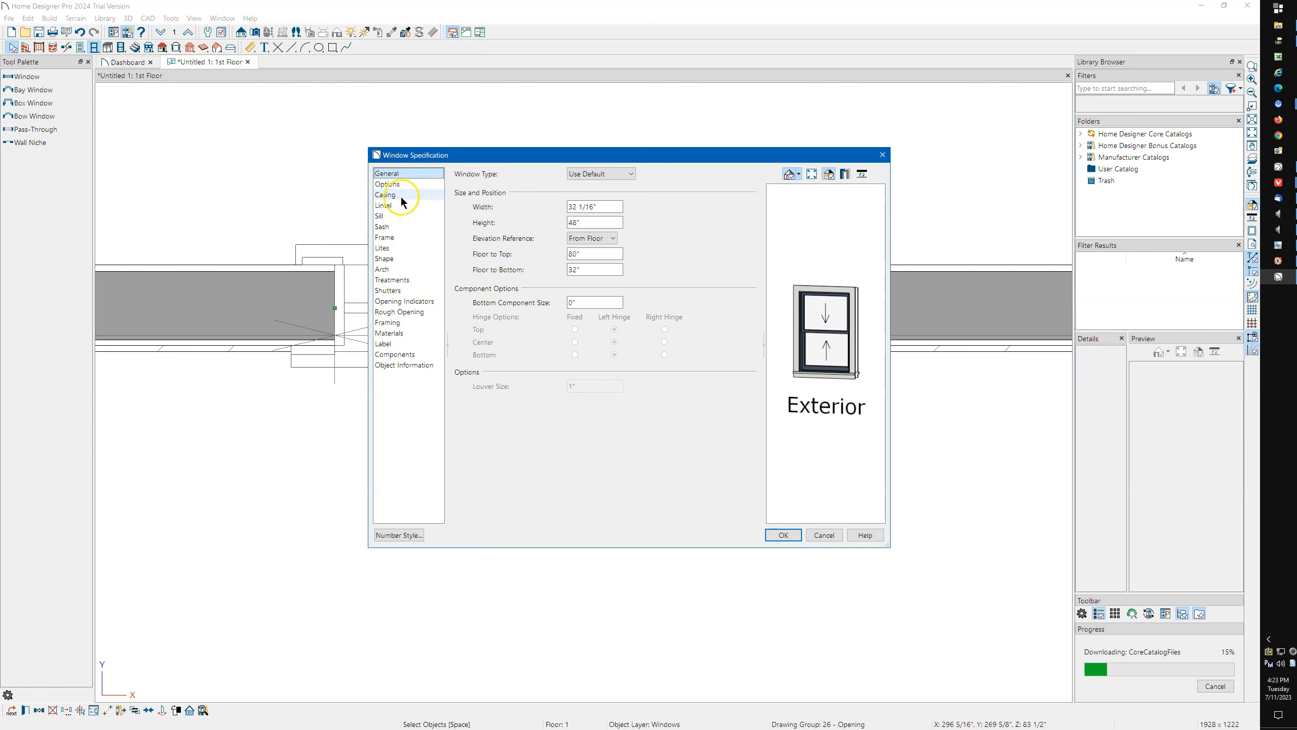
left_click(394, 184)
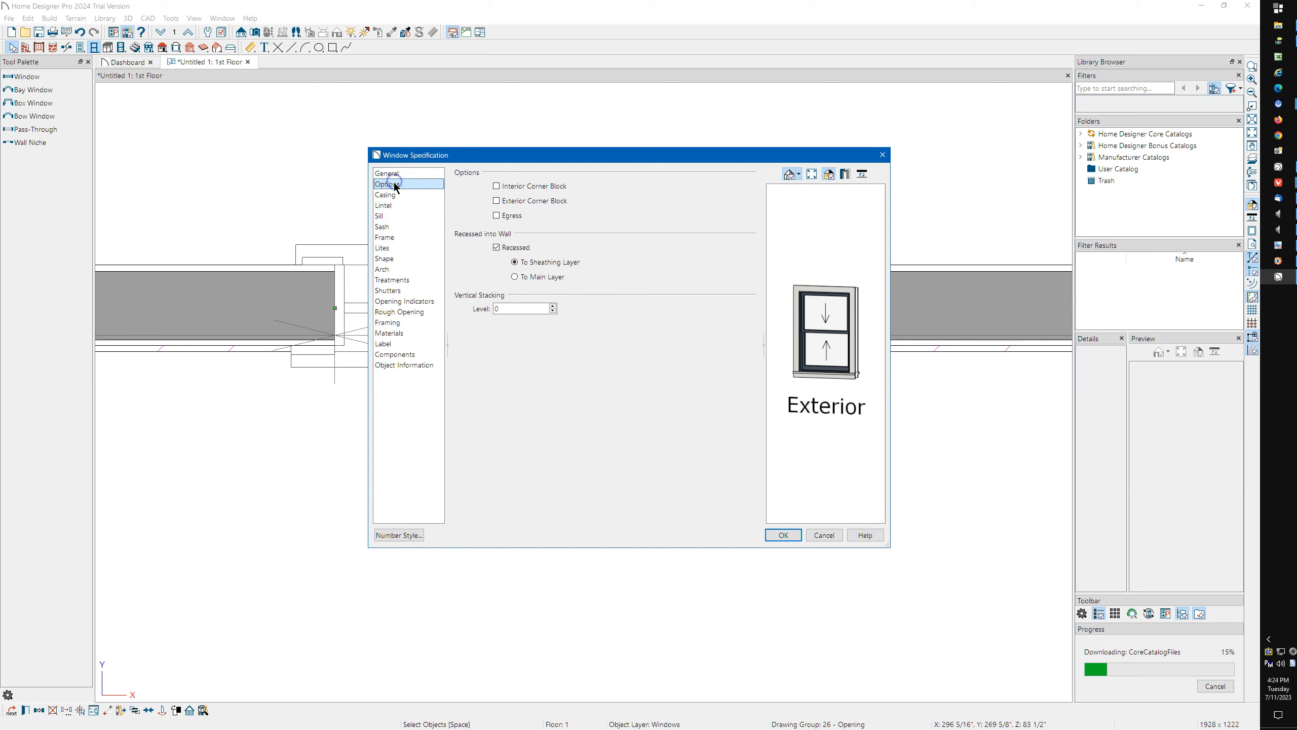
left_click(401, 195)
left_click(399, 184)
left_click(409, 174)
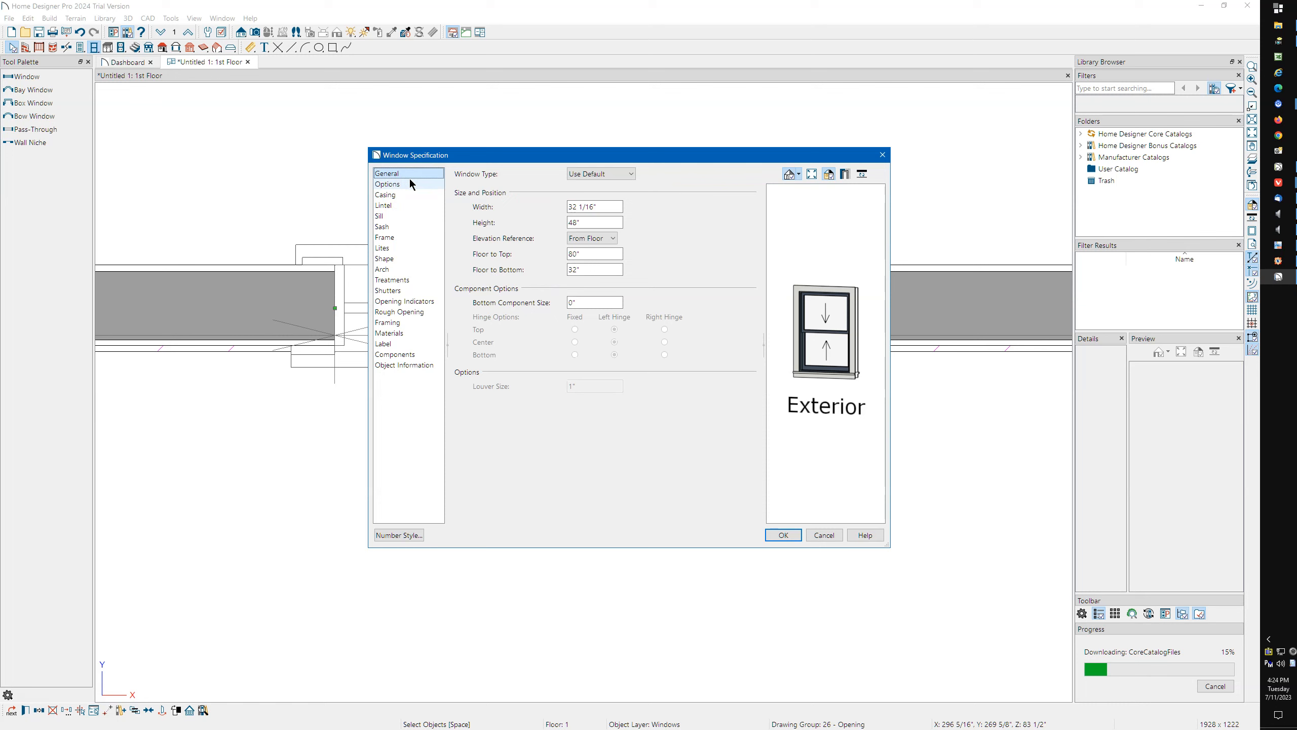
left_click(602, 204)
left_click(883, 155)
Look through the Architectural, CAD and Edit preferences for the setting that controls which panel dialogs open to.
left_click(113, 32)
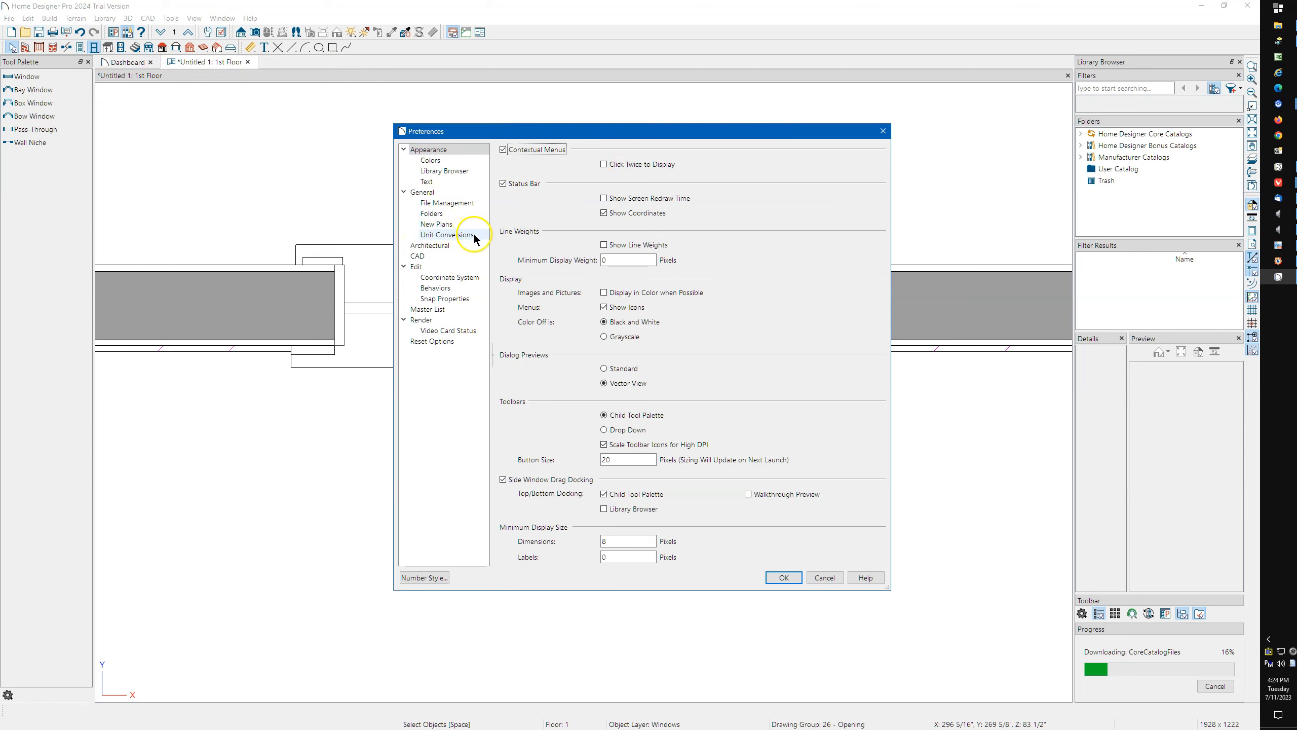
left_click(445, 247)
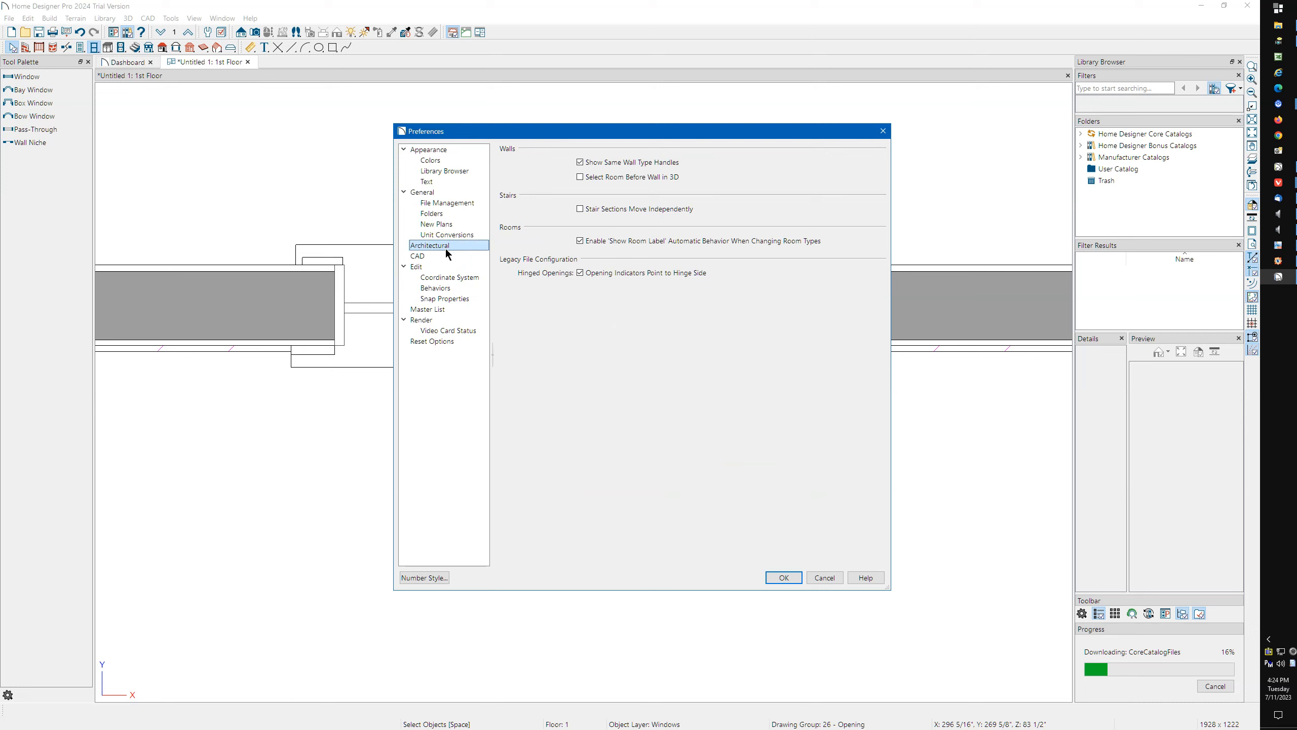
left_click(435, 267)
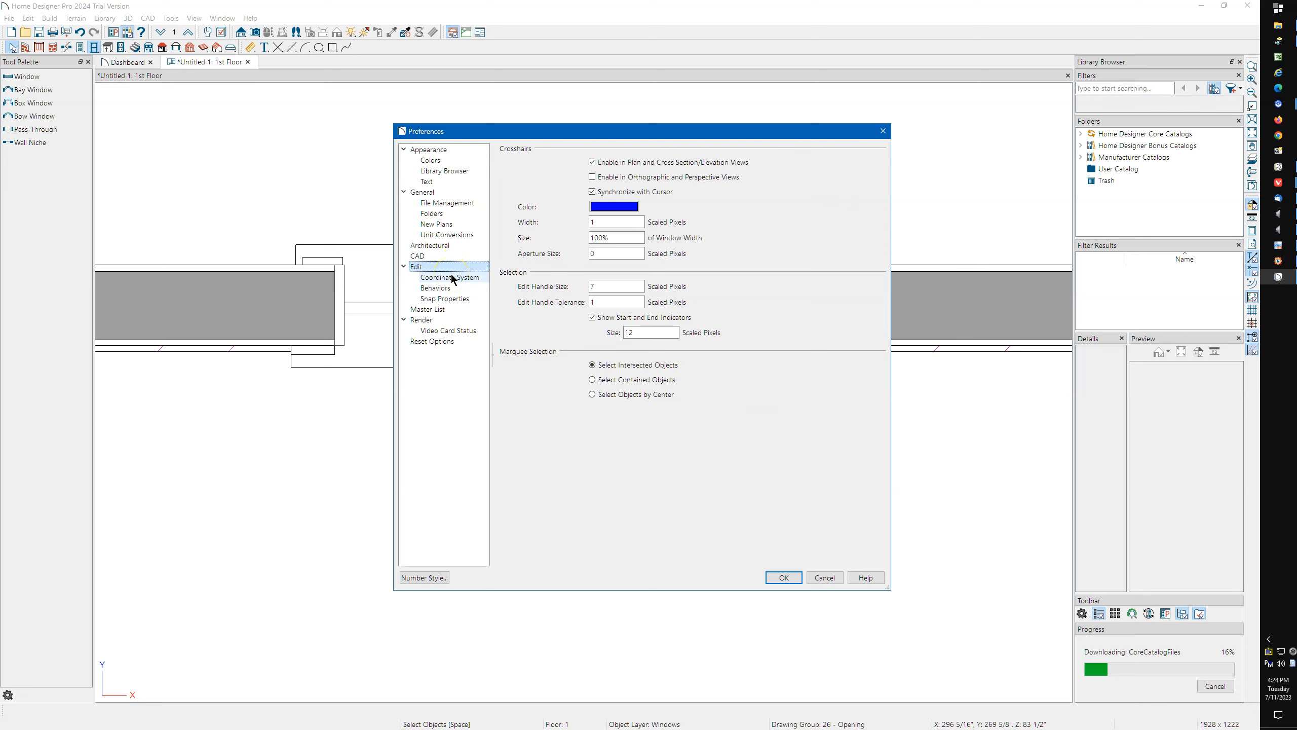
left_click(451, 276)
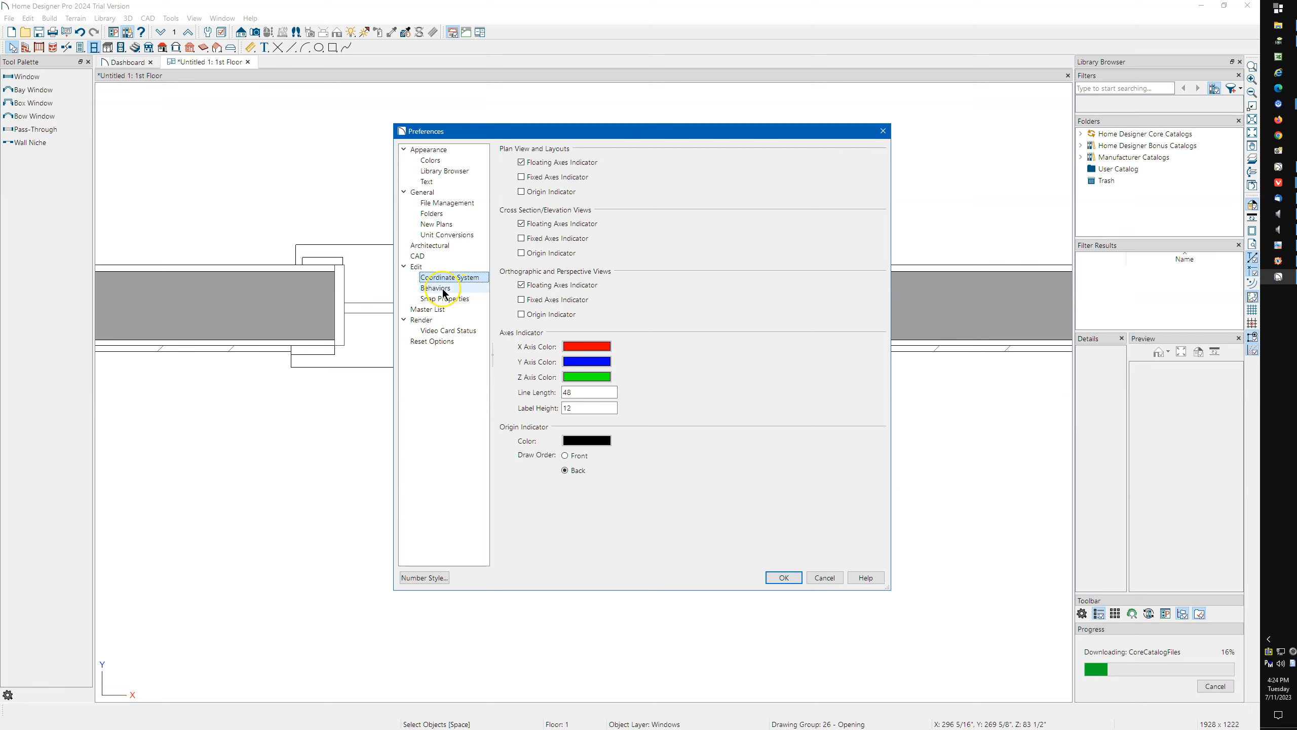
left_click(443, 289)
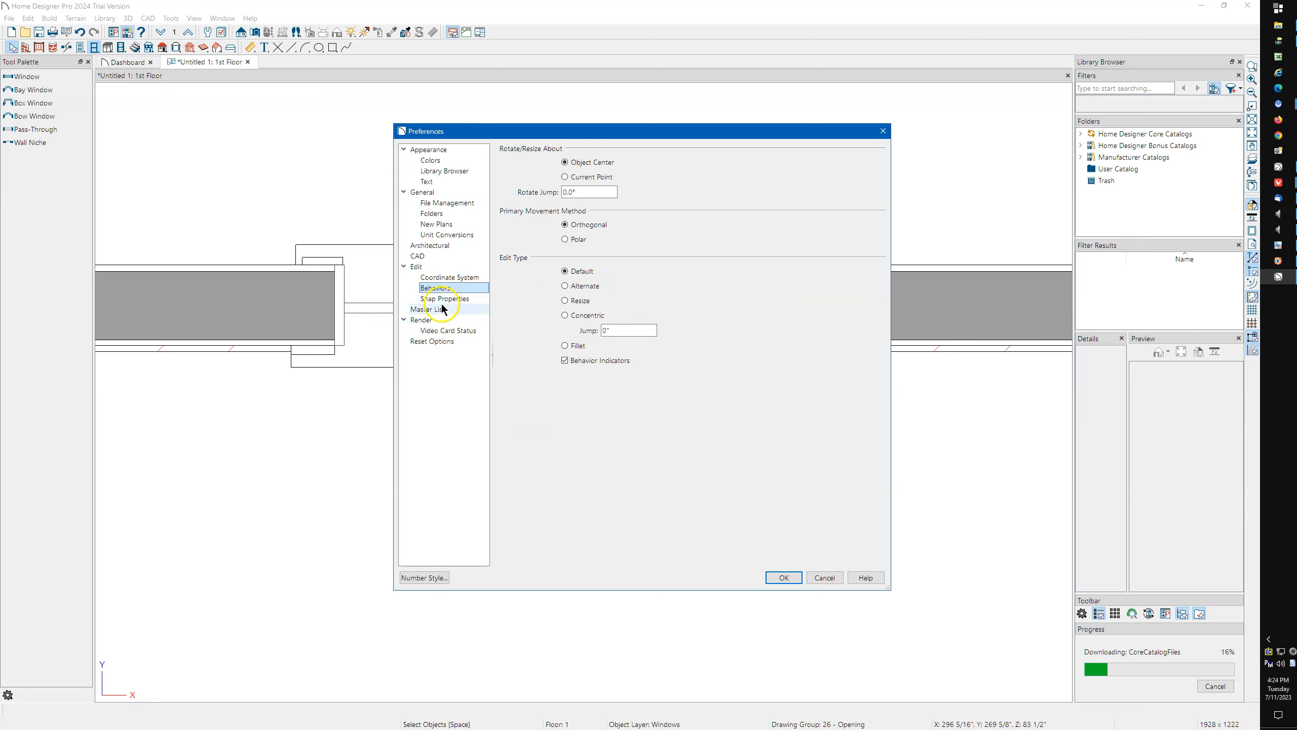
left_click(448, 300)
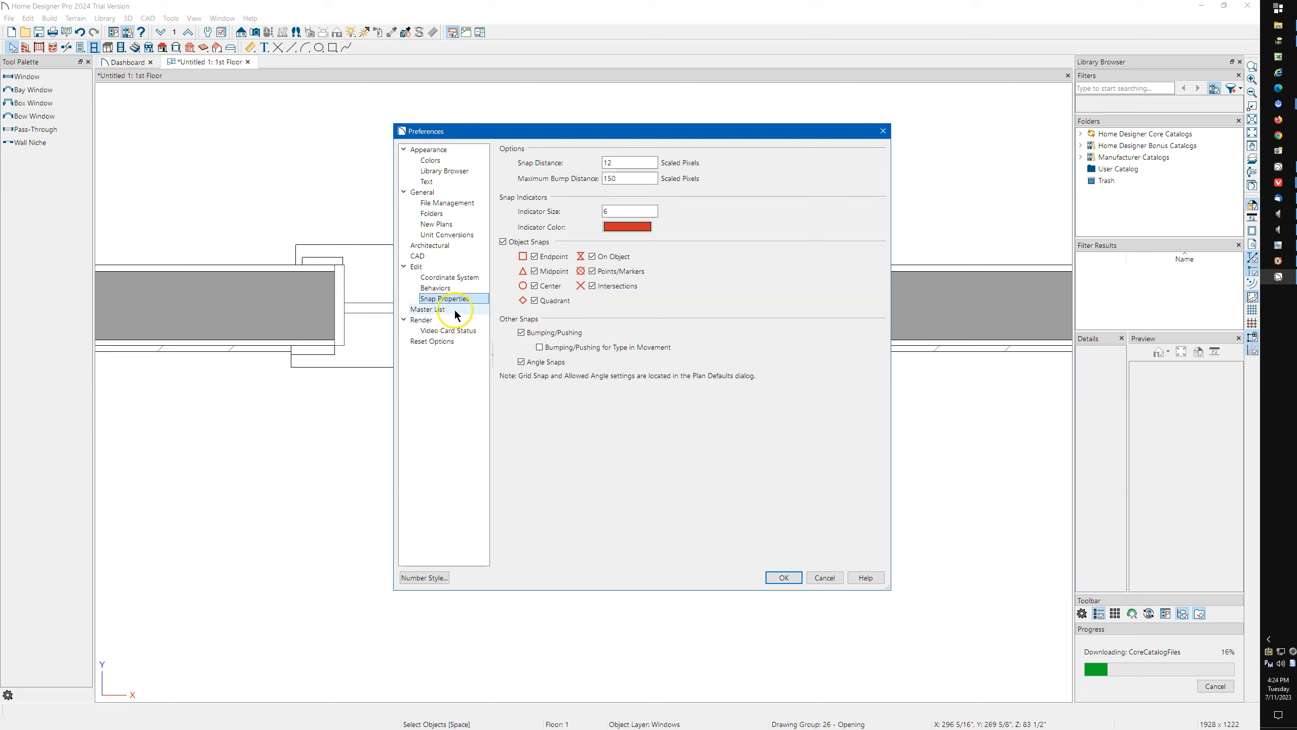
left_click(430, 266)
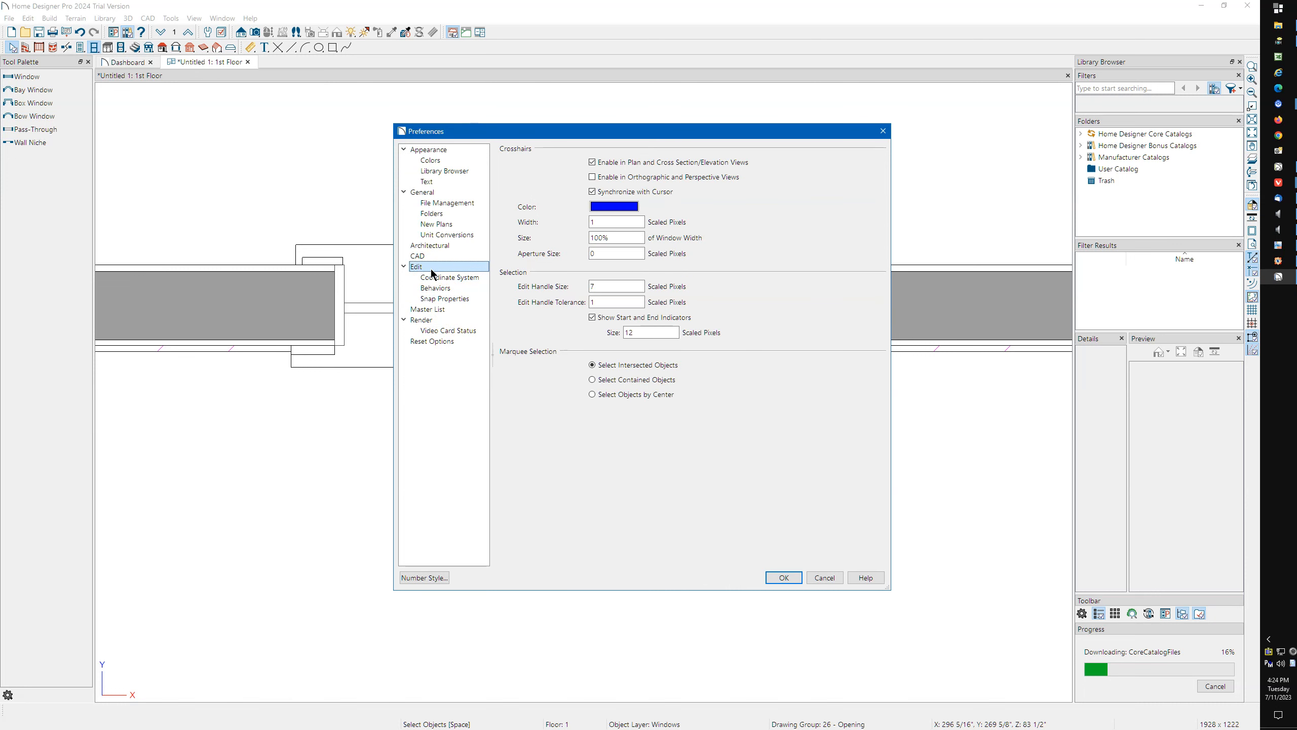
left_click(444, 250)
left_click(440, 255)
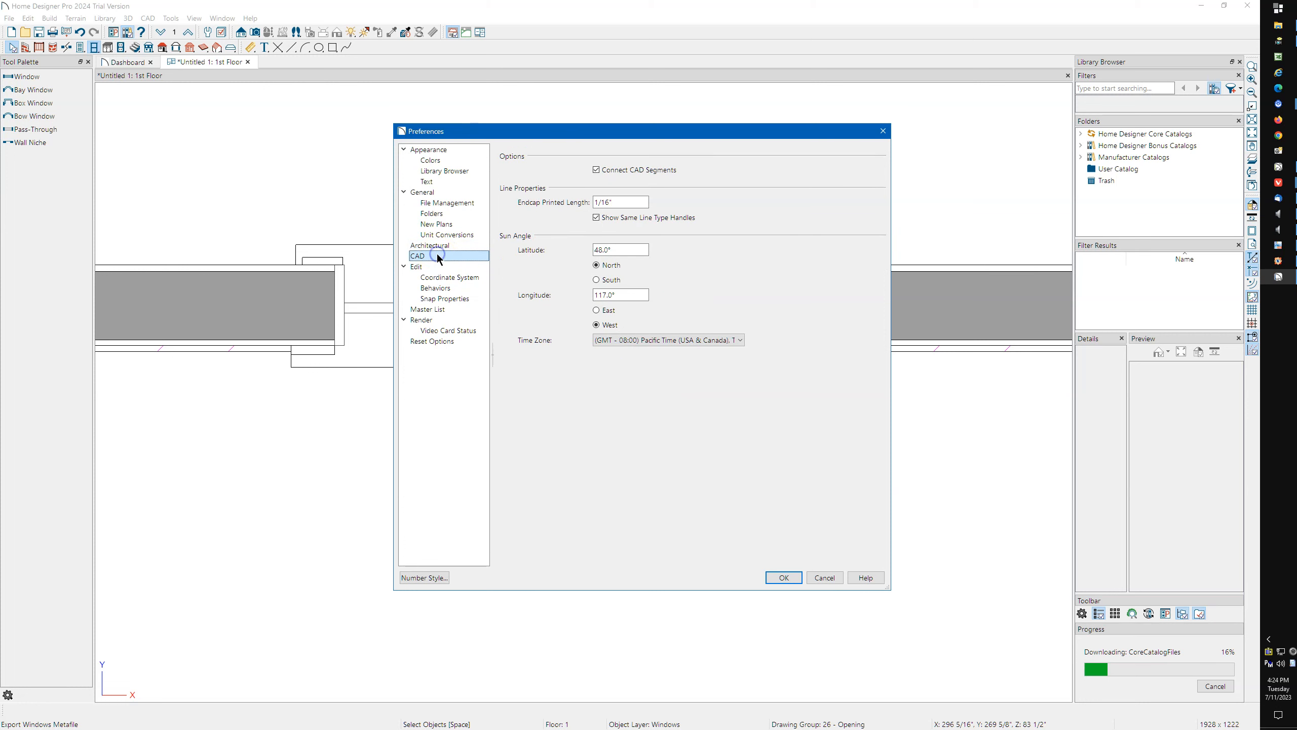
left_click(441, 249)
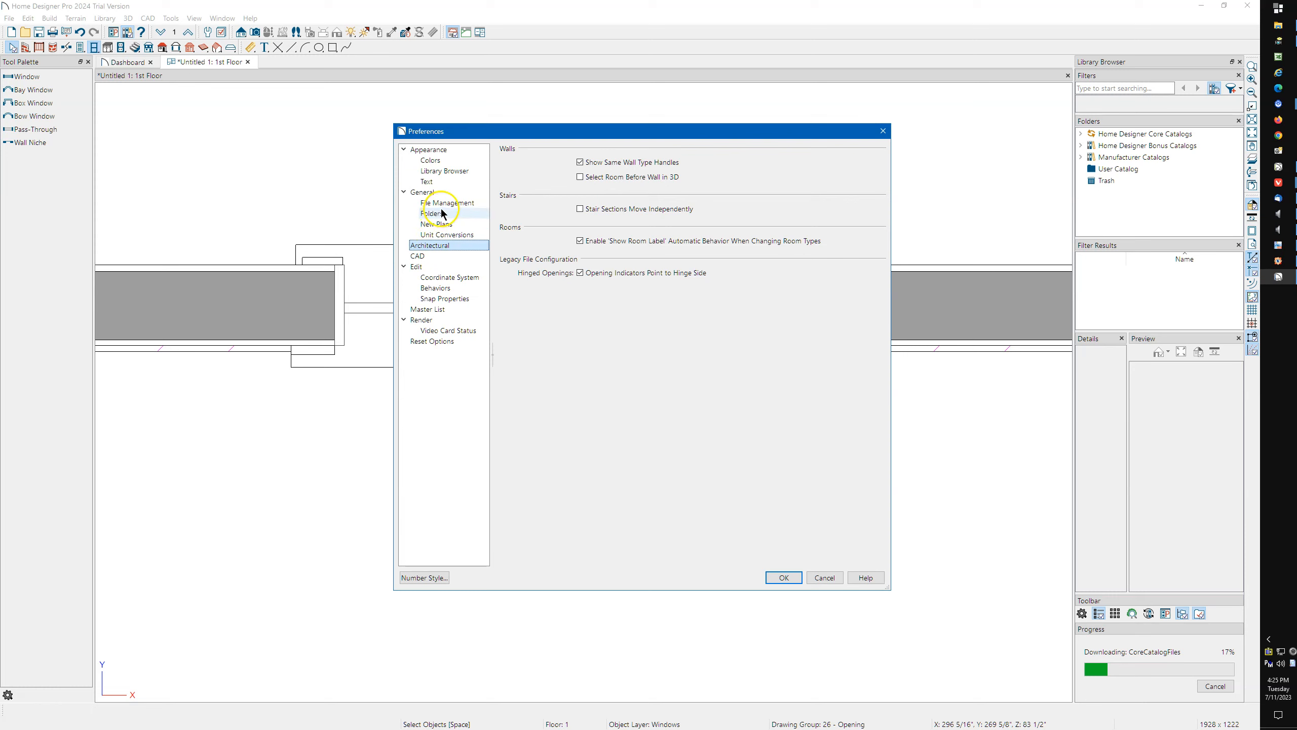
Enable Open Dialogs to the Last Panel Visited in the General preferences.
left_click(422, 193)
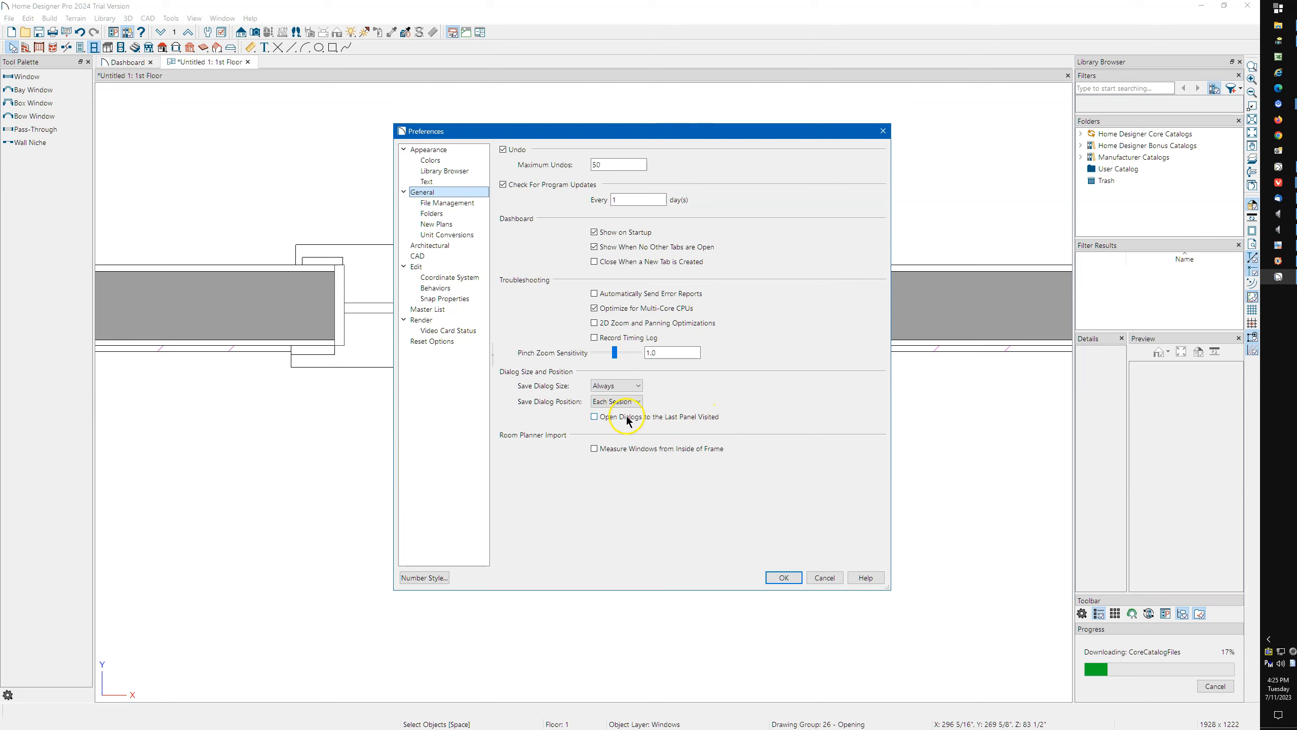
left_click(595, 417)
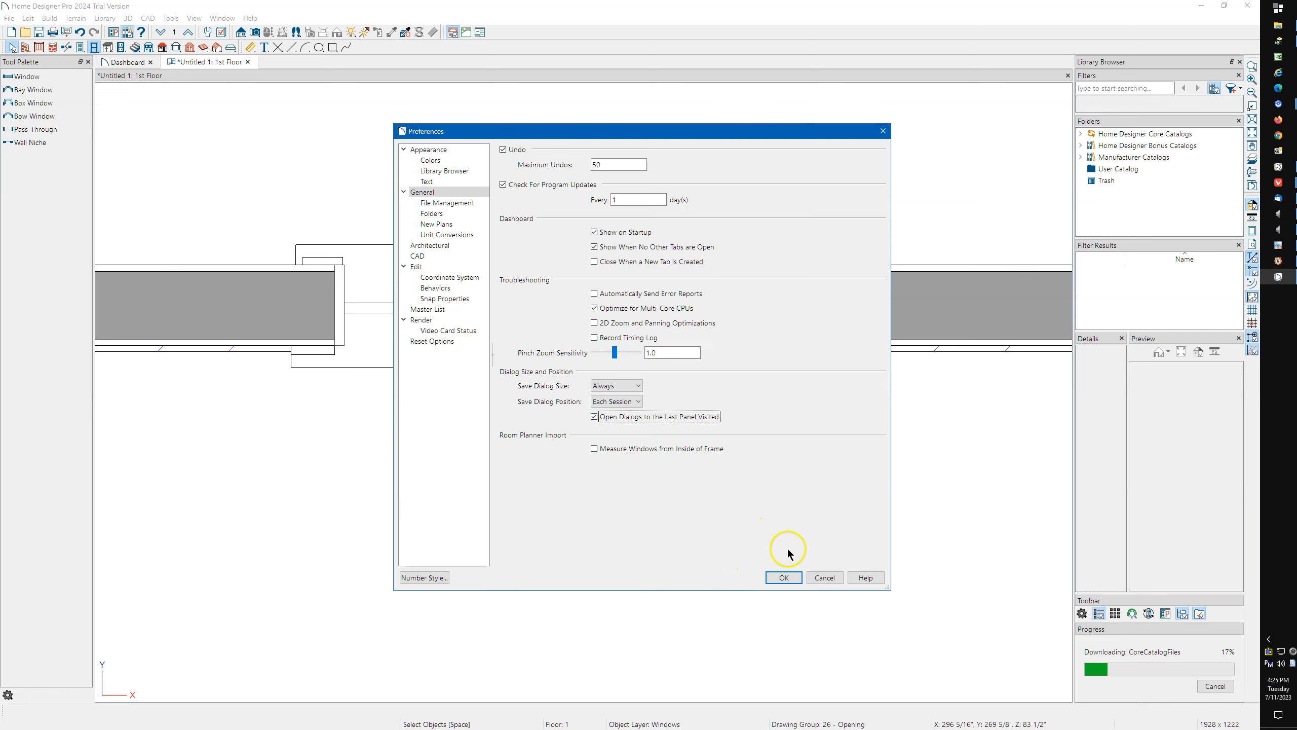
left_click(784, 577)
Give the window a specified label with a blank line above 2840DH so the text sits lower.
left_click(536, 315)
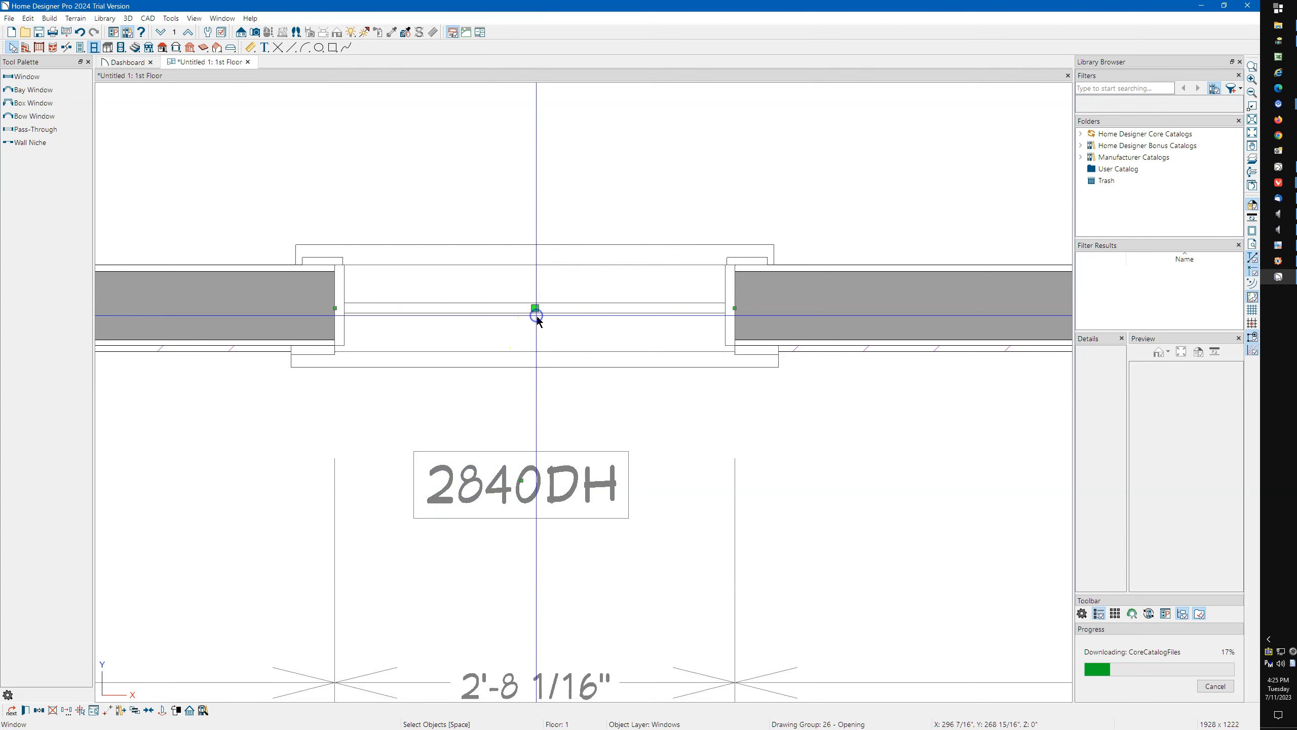
double_click(536, 315)
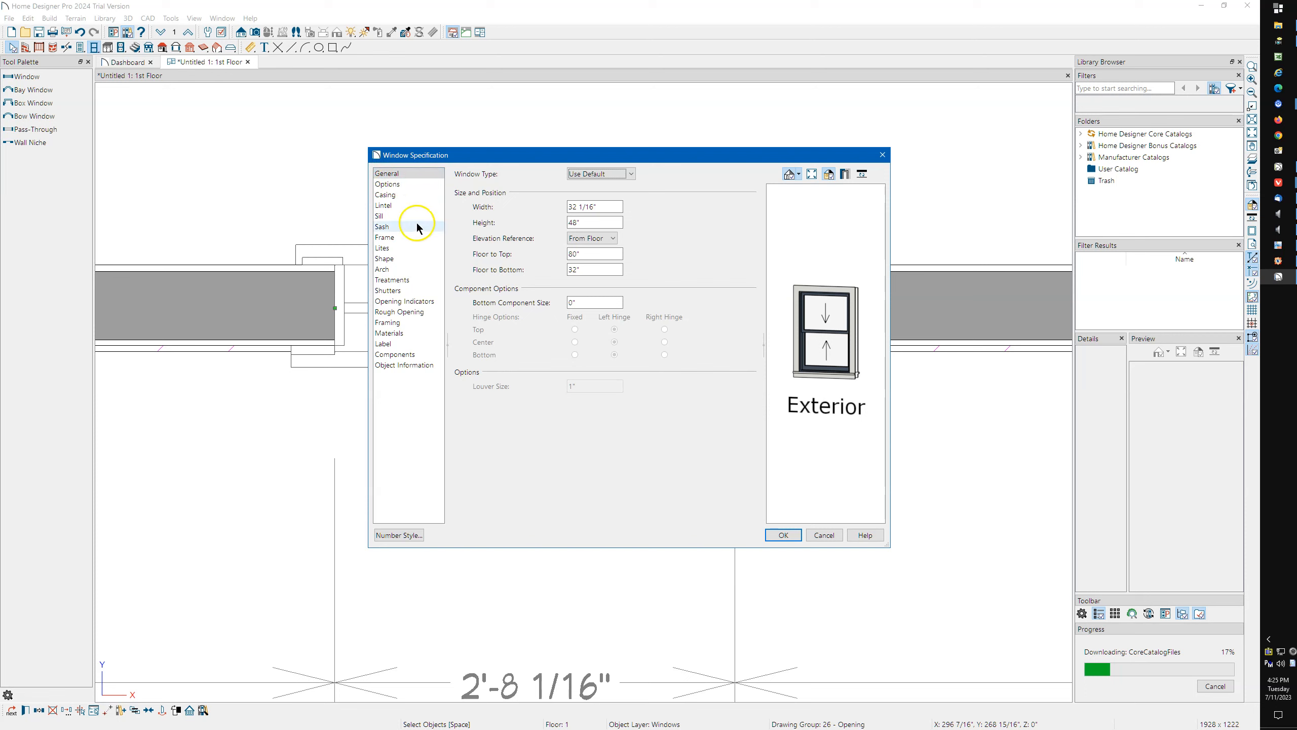
left_click(383, 345)
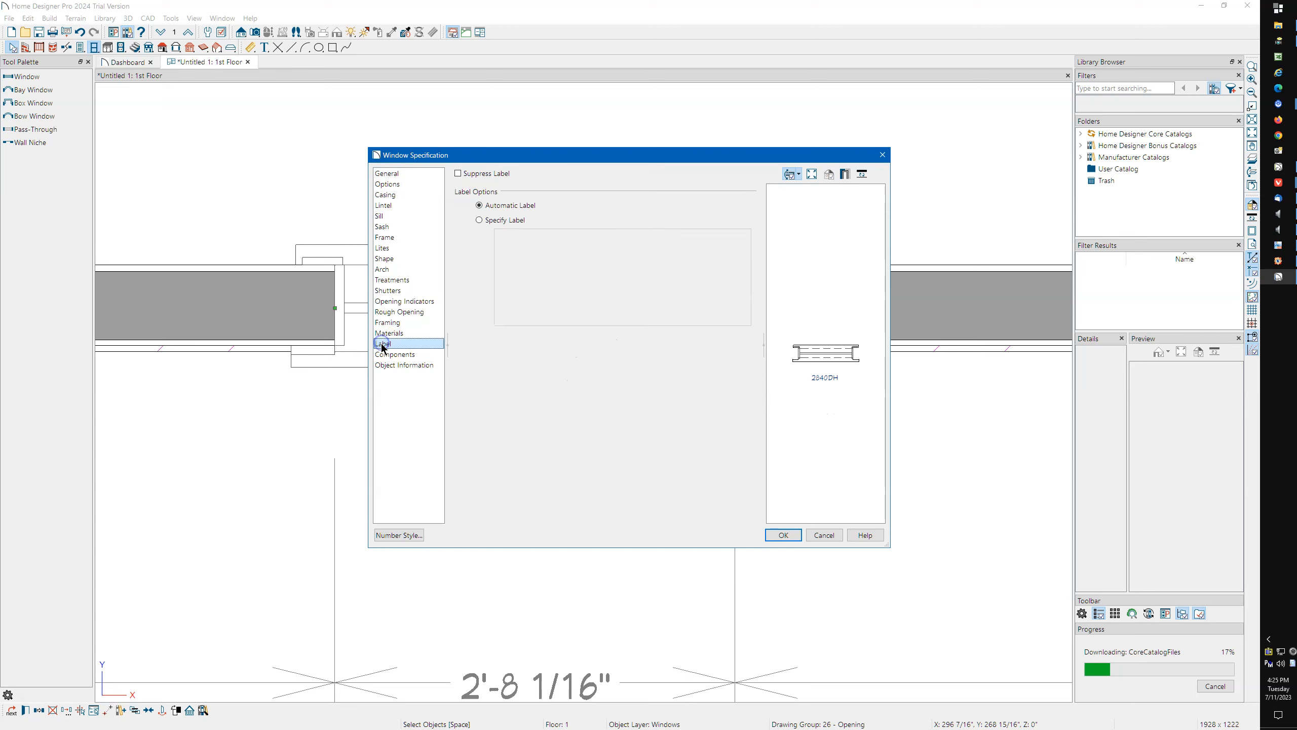
left_click_drag(497, 159, 440, 152)
left_click(426, 214)
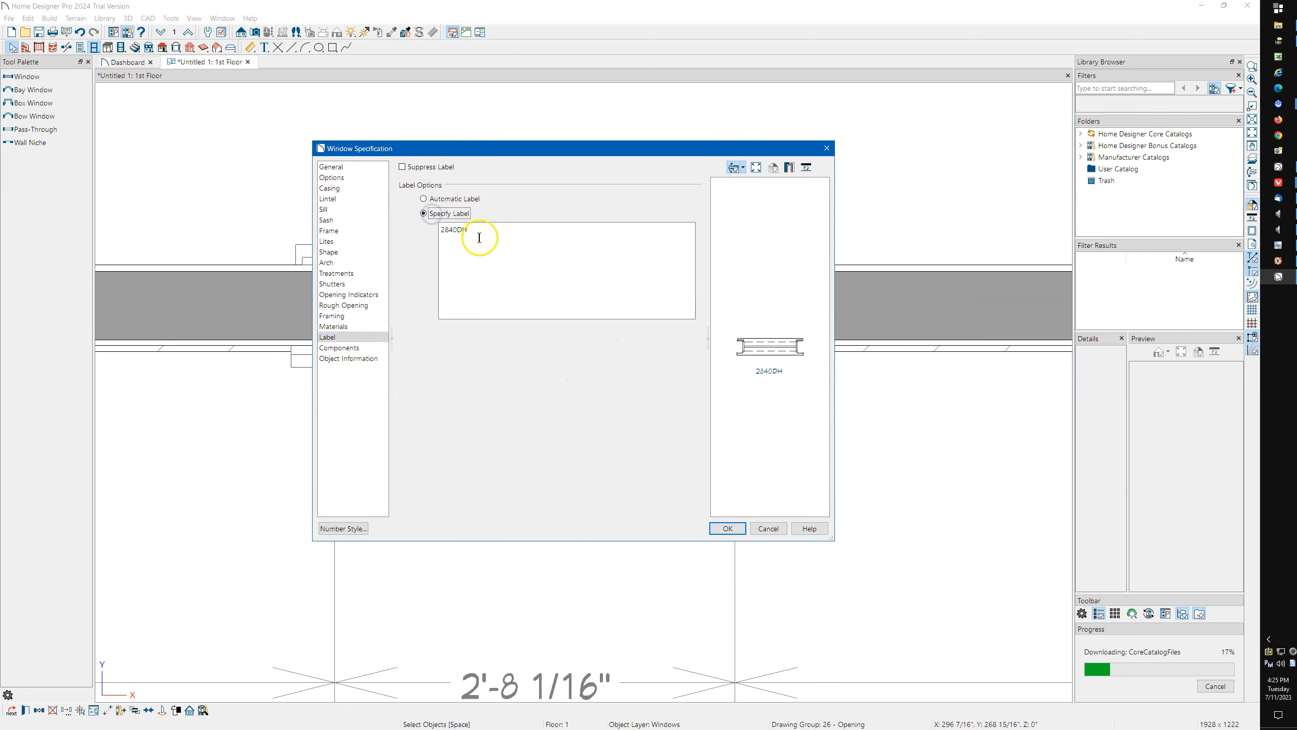
left_click(441, 229)
key("Return")
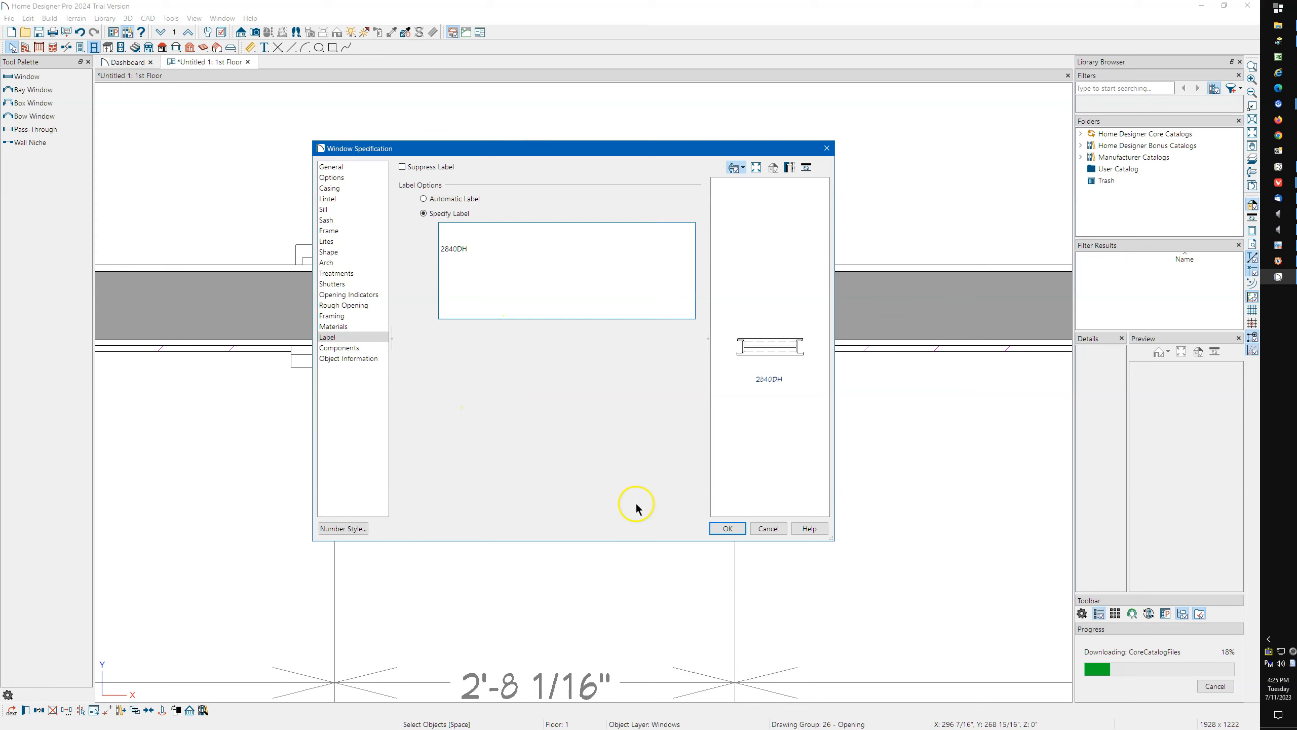
left_click(725, 530)
left_click(689, 524)
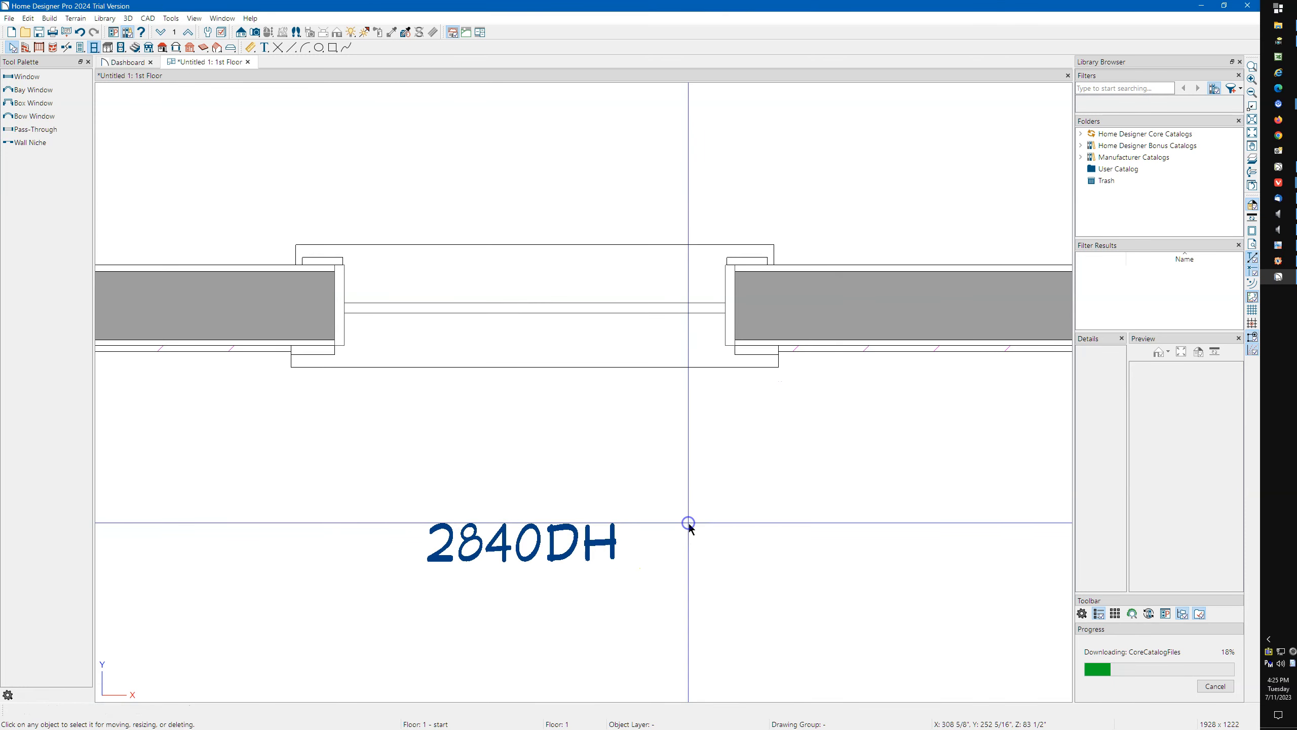
scroll(562, 360, "down", 1)
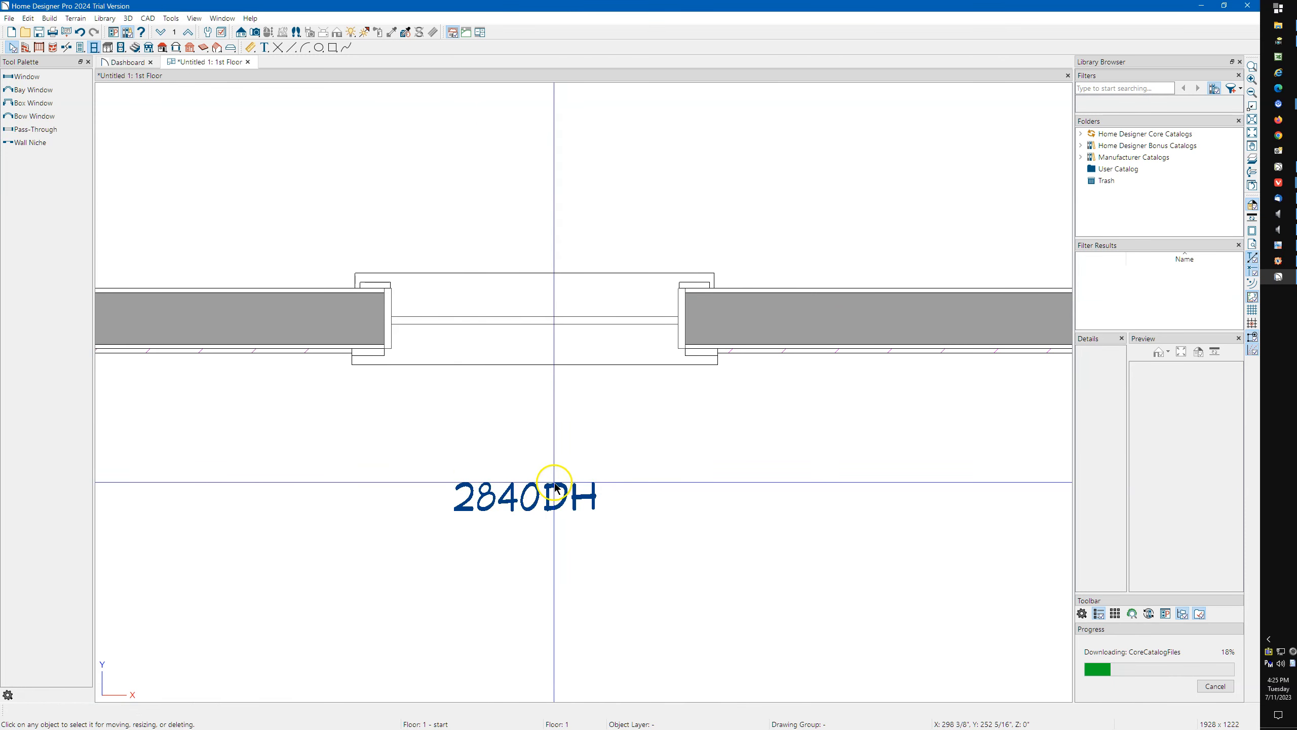
Change the plan's window defaults from an automatic label to a specified label with its text left blank.
left_click(209, 35)
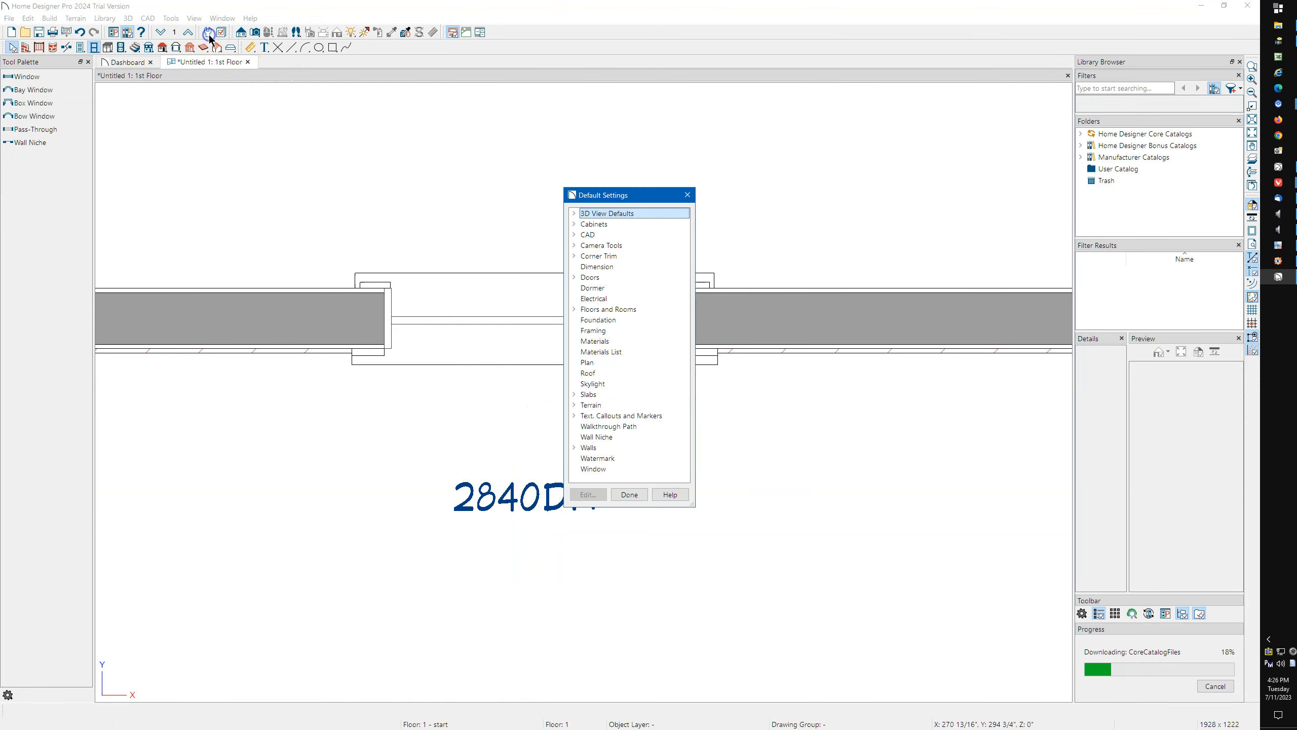
left_click(602, 468)
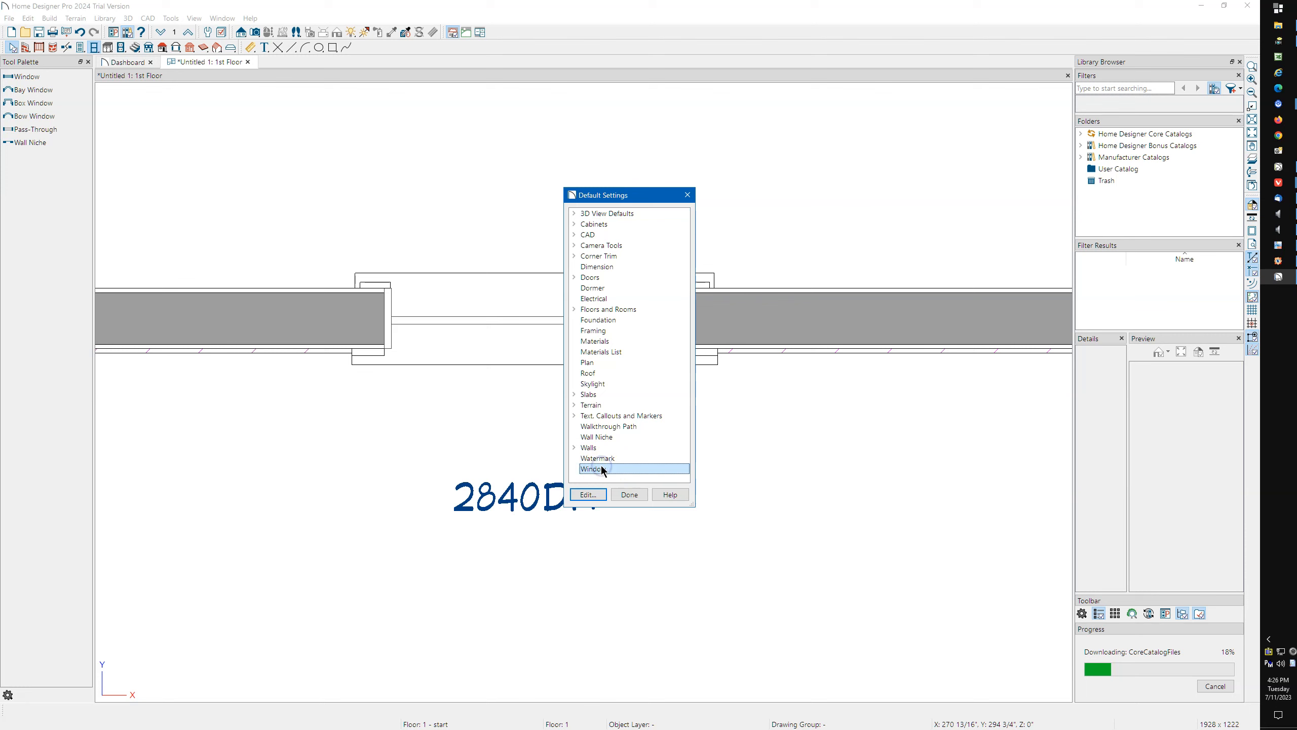
double_click(600, 467)
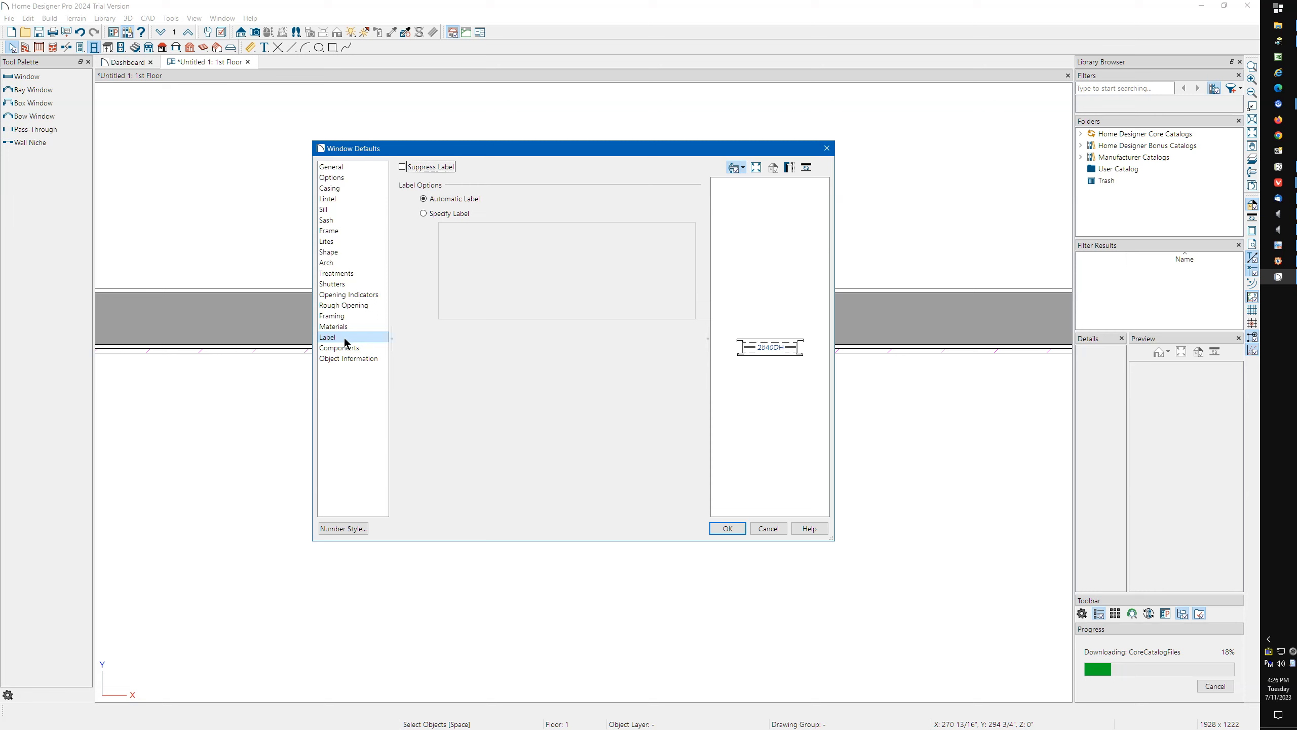
left_click(443, 215)
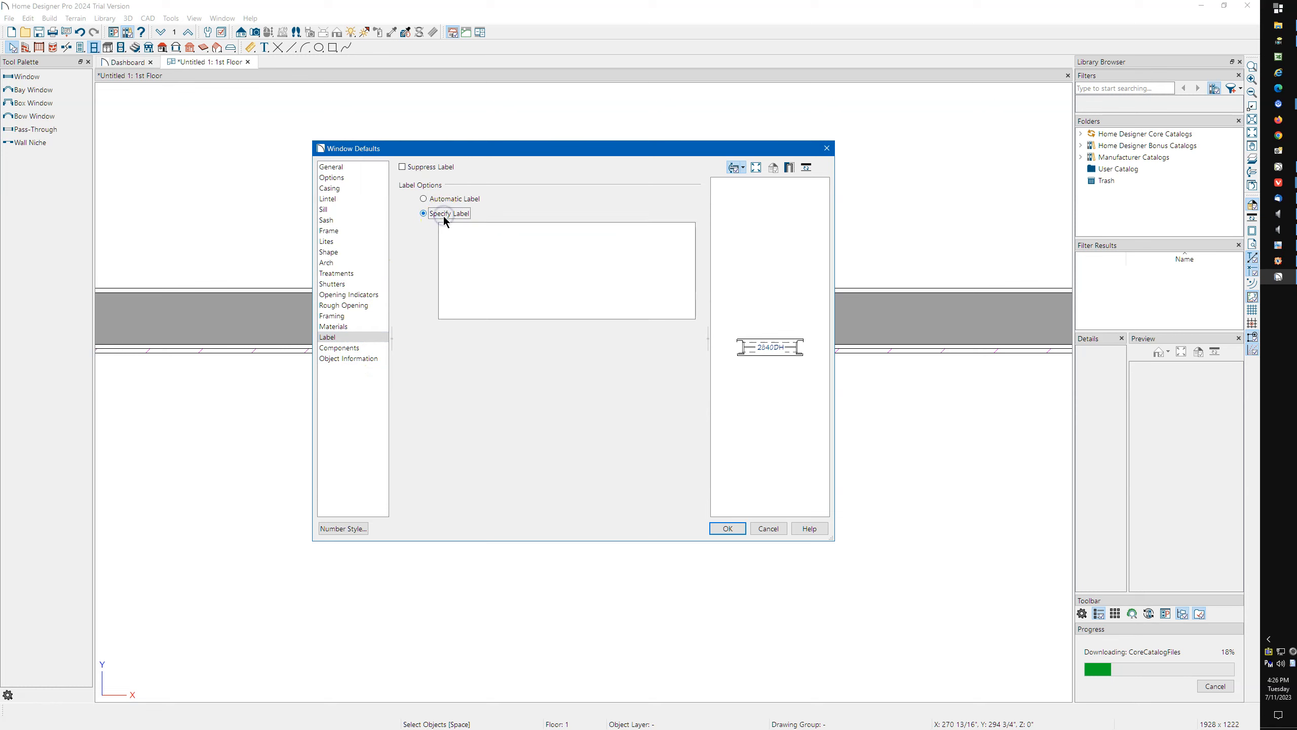
left_click(451, 225)
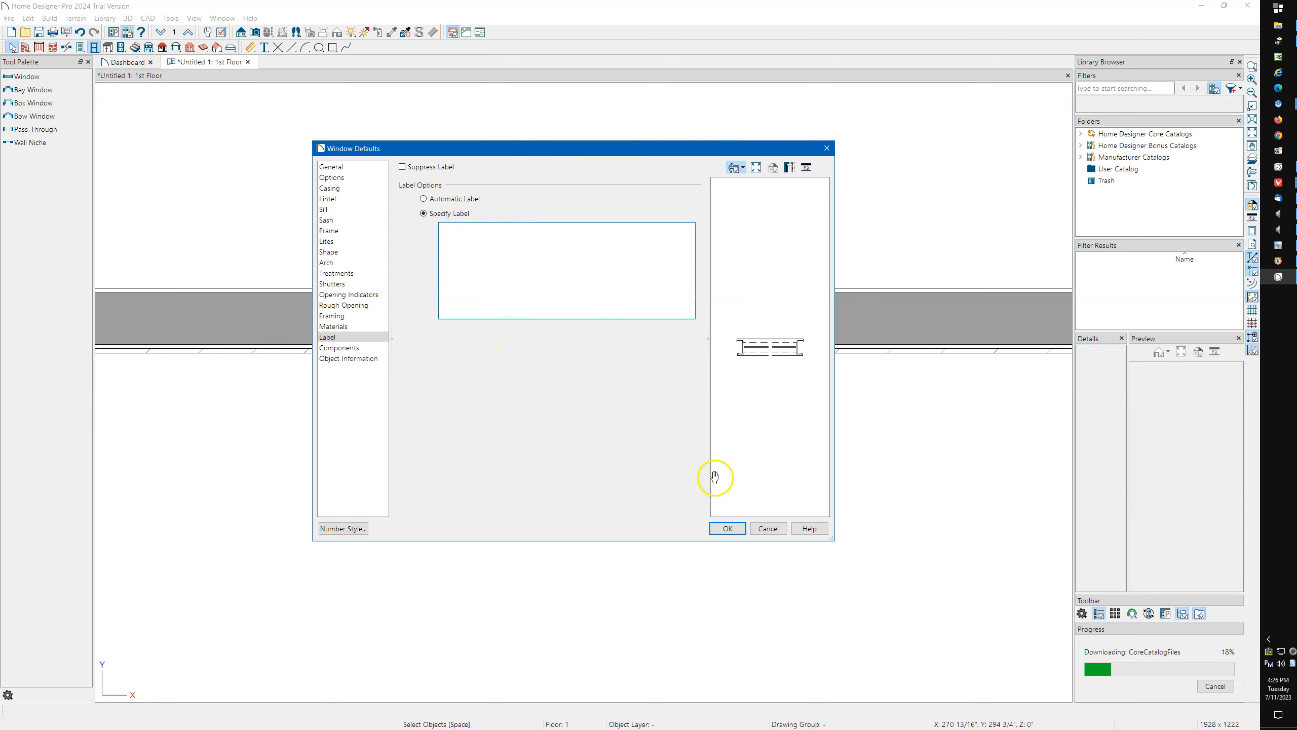
left_click(724, 530)
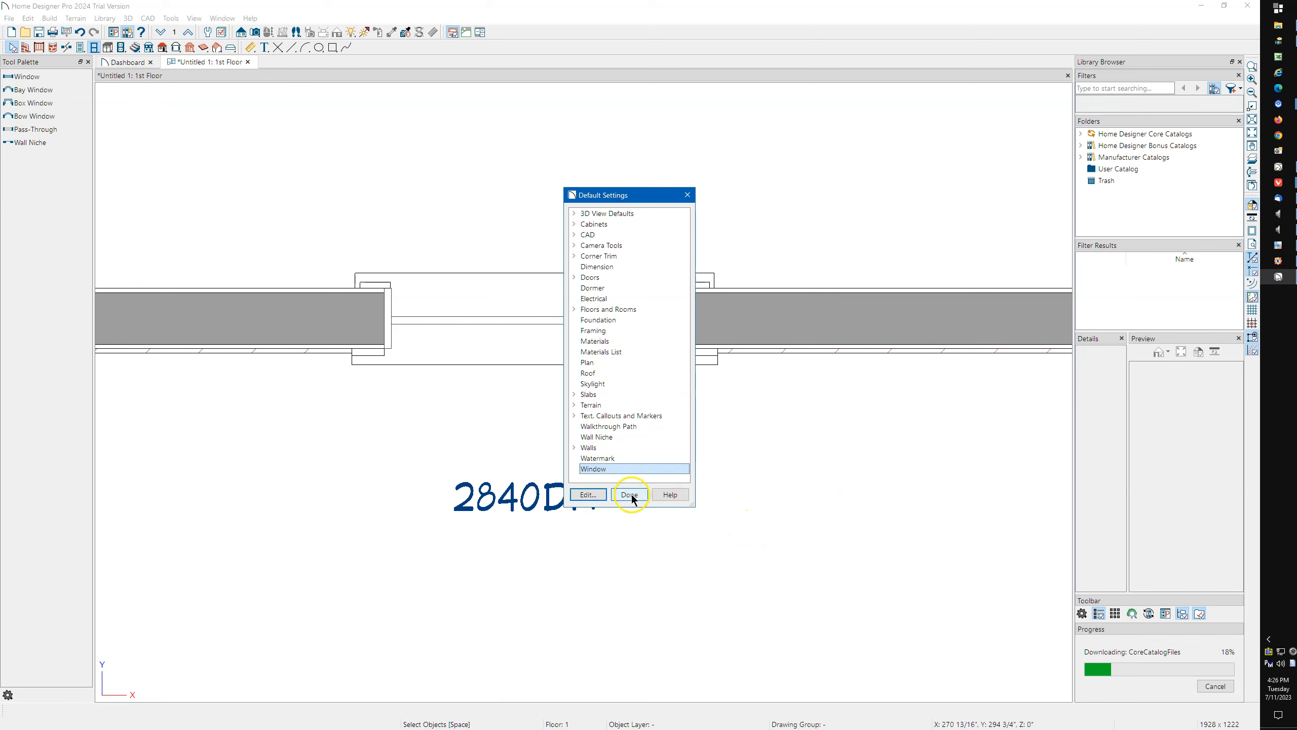
left_click(632, 495)
Place a new window in the lower wall between the 2840DH window and the room's right corner.
scroll(210, 294, "down", 4)
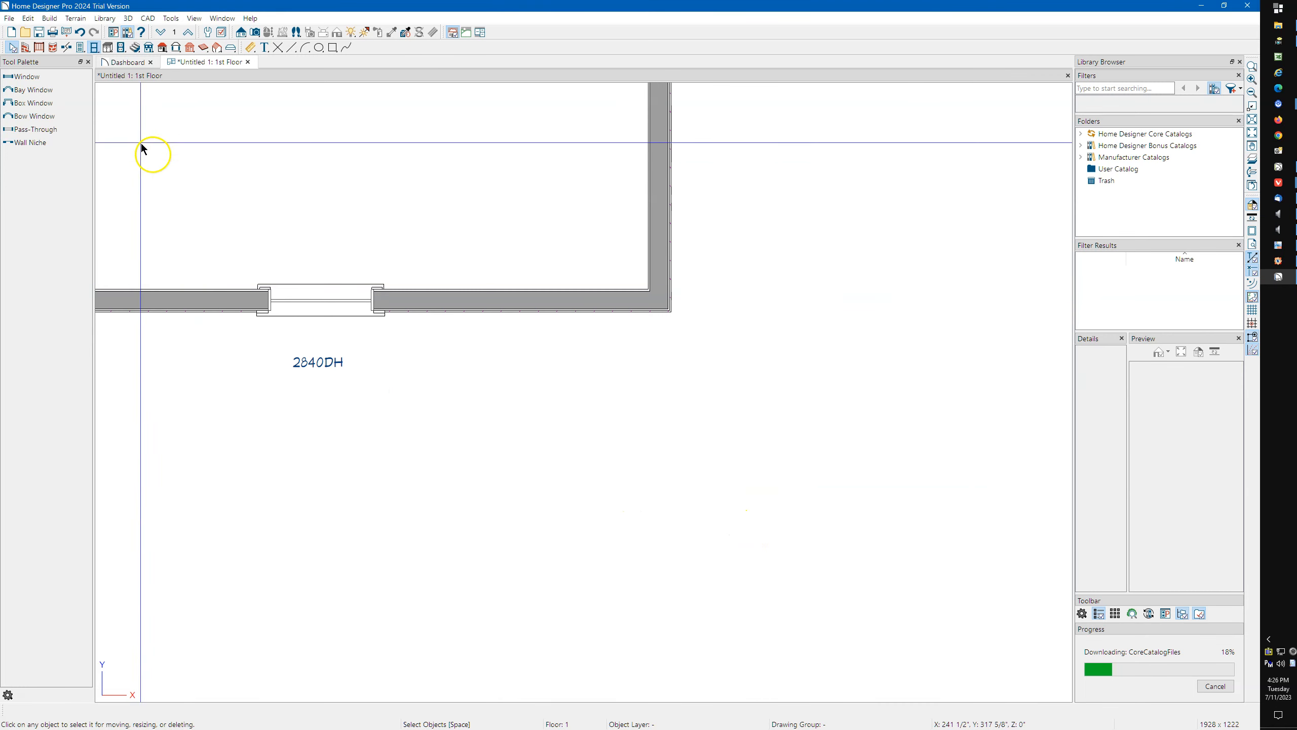
left_click(97, 49)
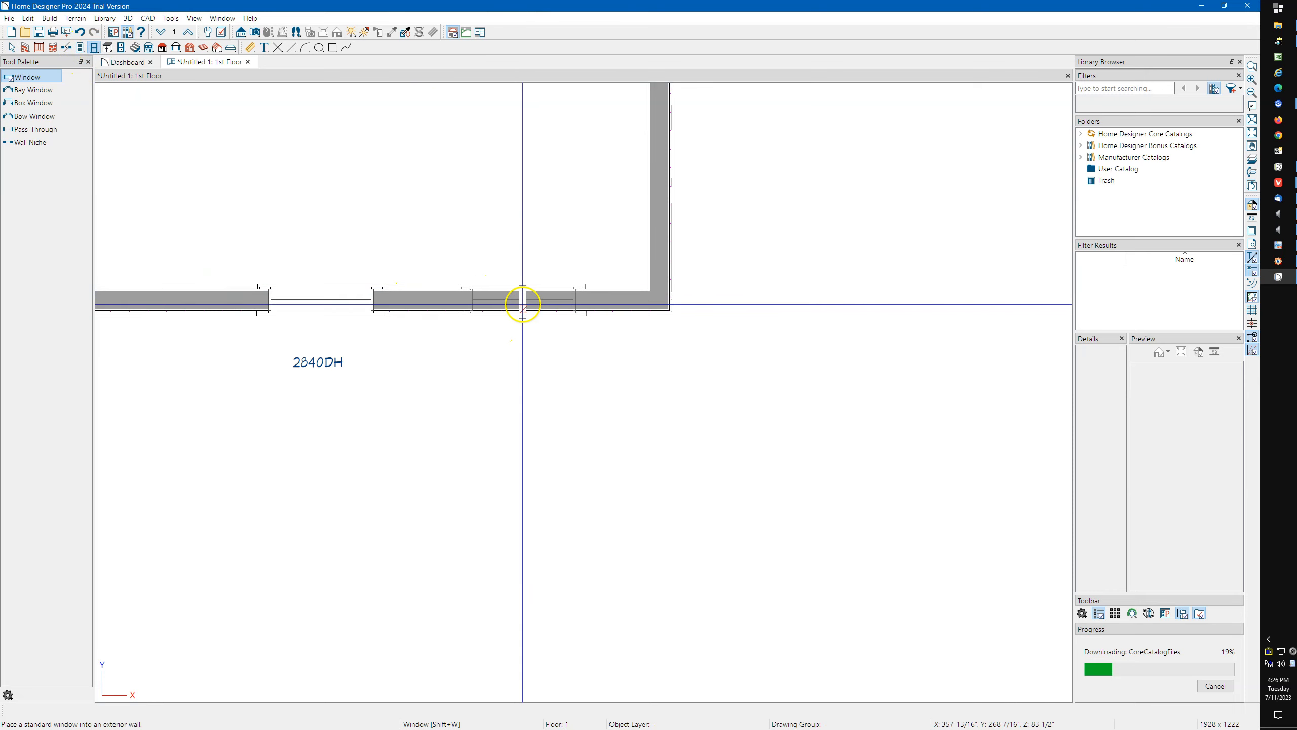
left_click(522, 304)
key("Escape")
scroll(527, 307, "up", 3)
scroll(528, 308, "down", 3)
Compare Automatic Label and Specify Label in the new window's specification without saving, and delete that window.
double_click(536, 306)
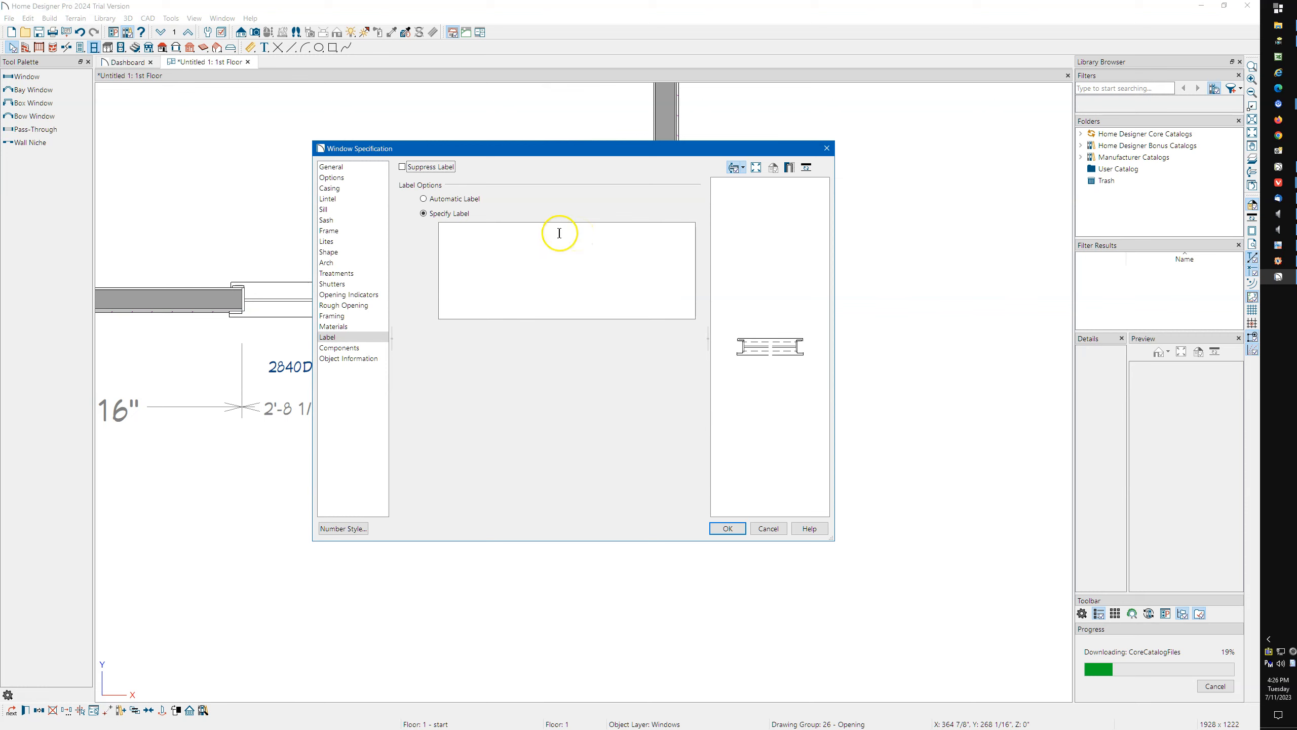
left_click(470, 199)
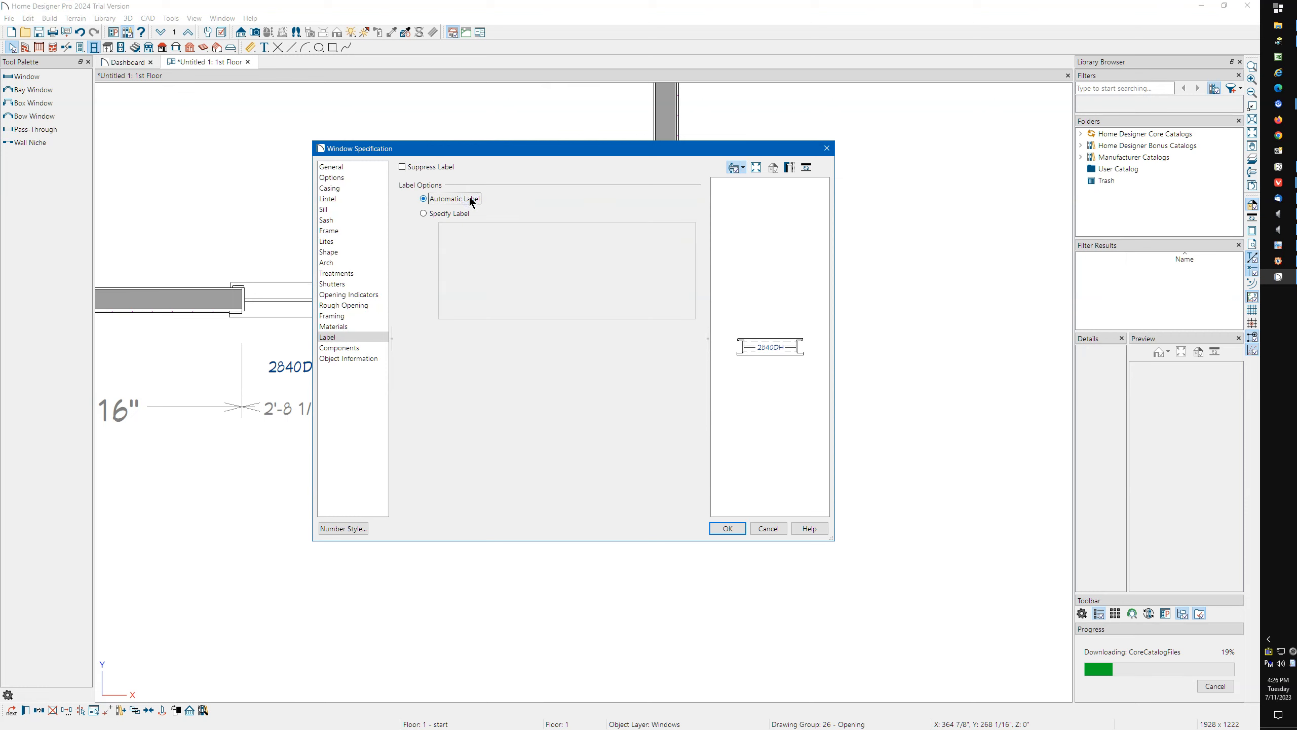
left_click(427, 214)
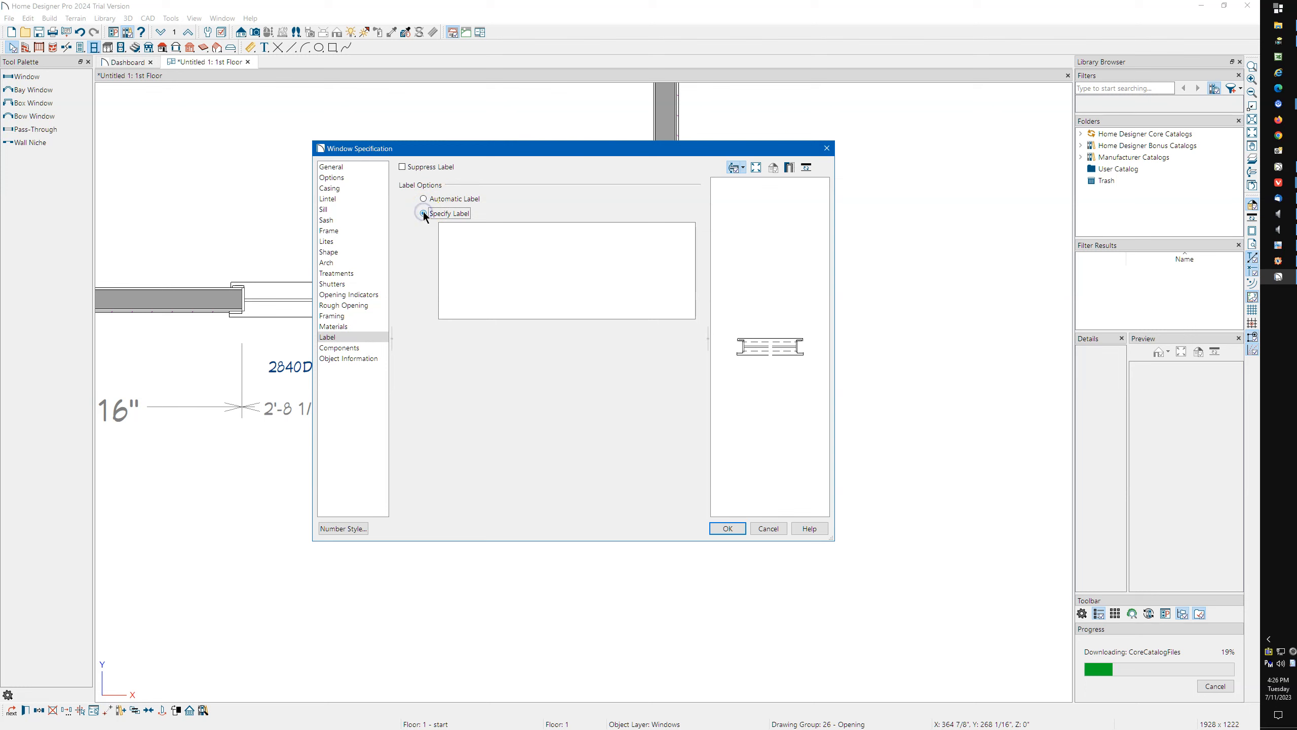
left_click(827, 149)
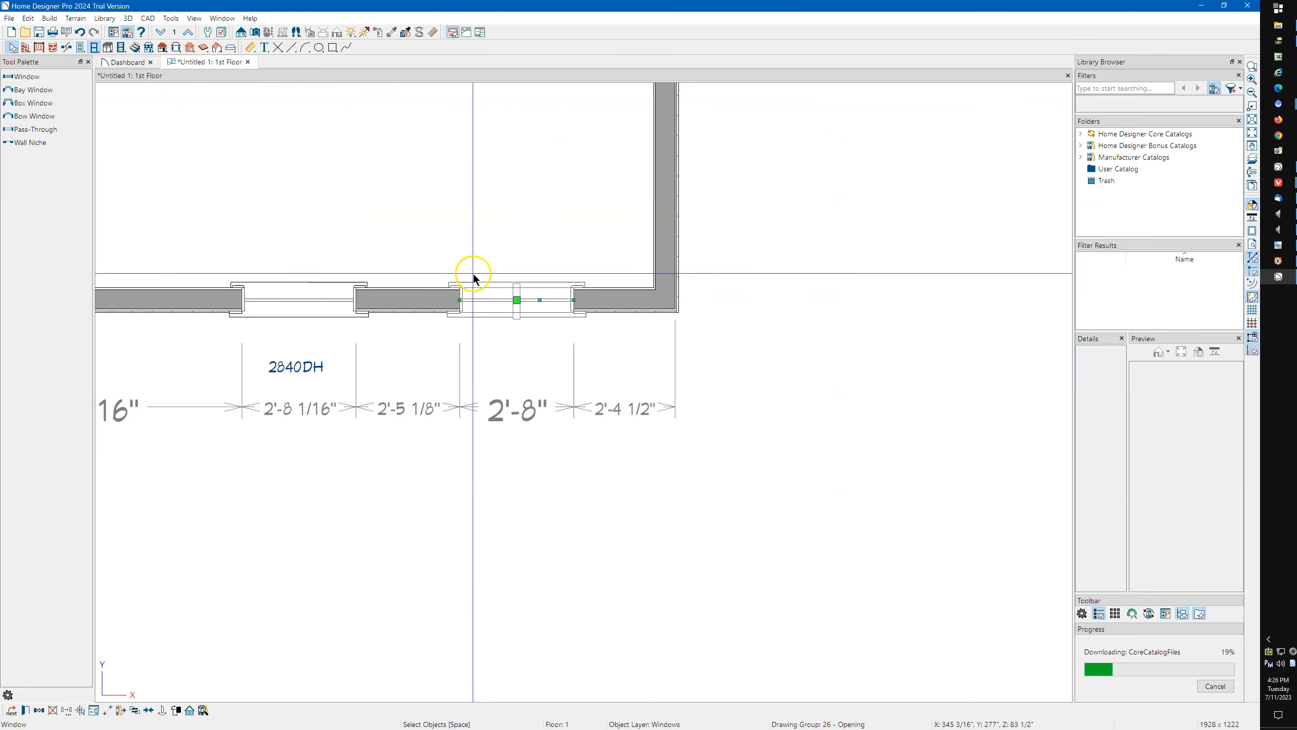
scroll(529, 404, "down", 2)
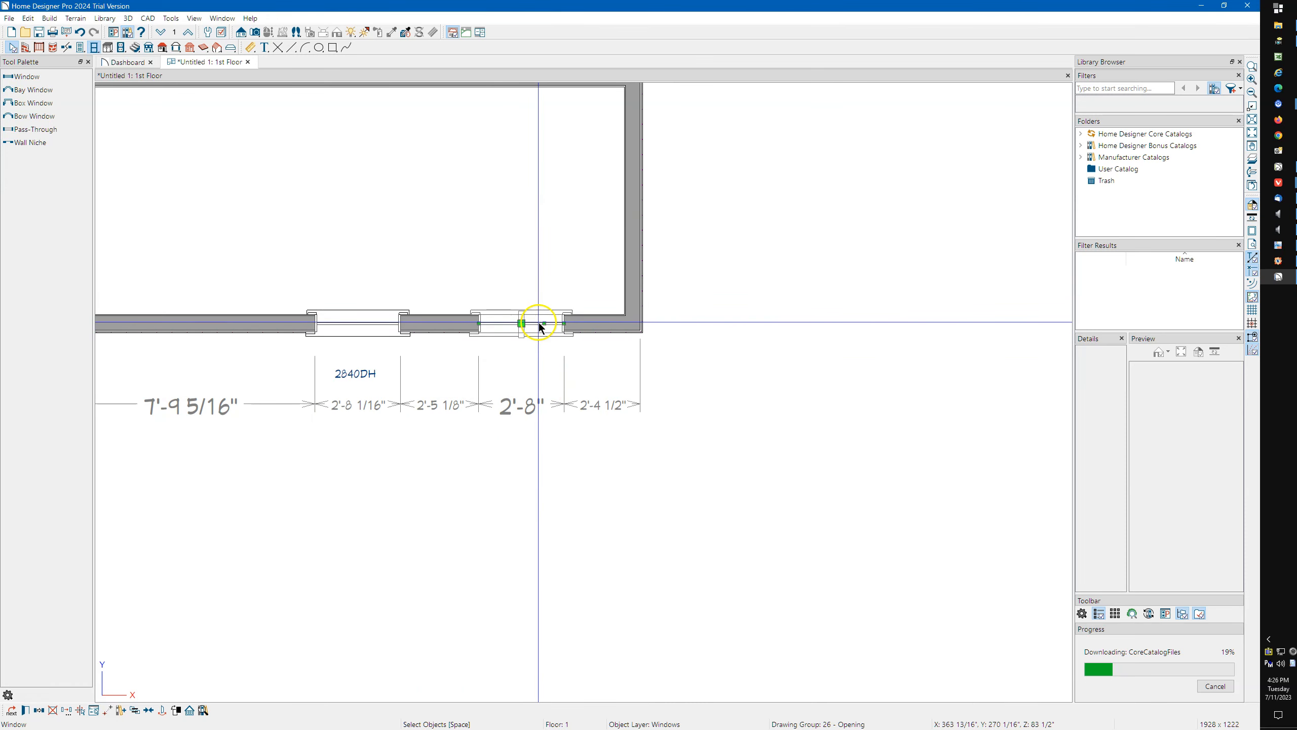
key("Delete")
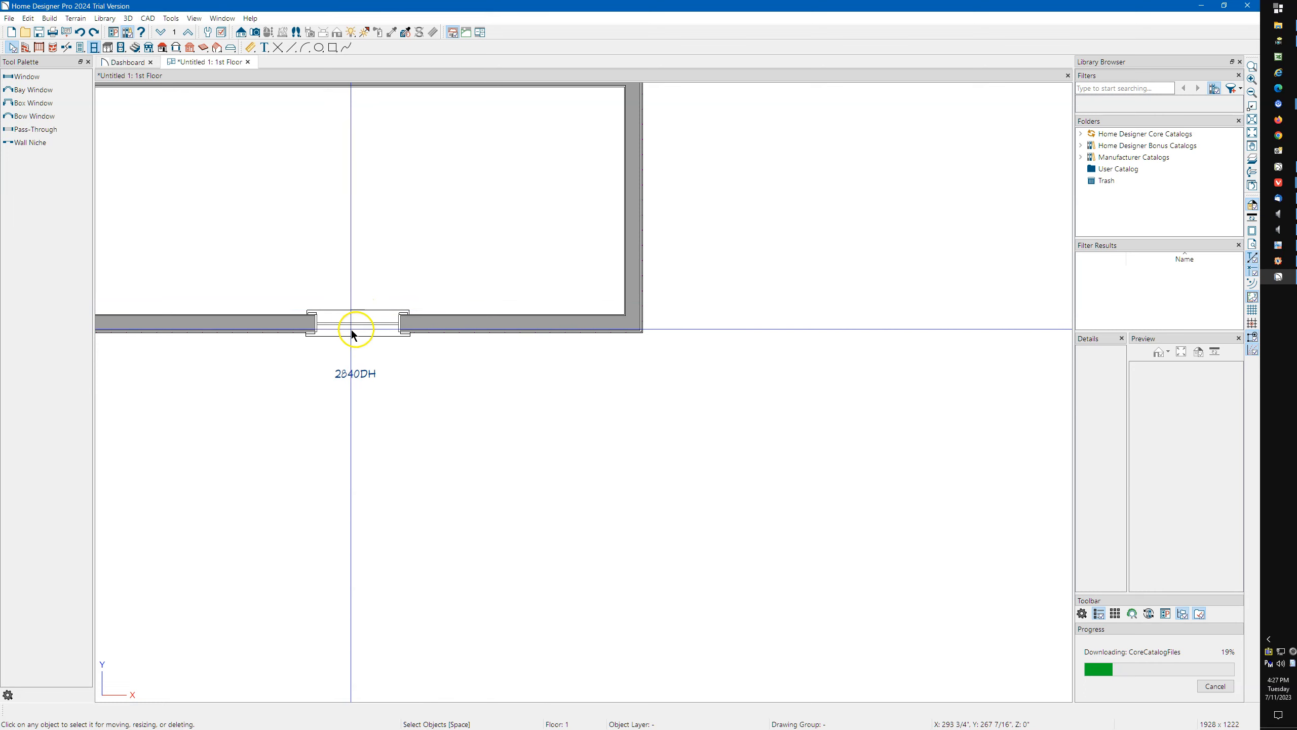
Select the remaining window's 2840DH label and move it to the right of the window's centre.
scroll(331, 350, "up", 2)
scroll(331, 348, "up", 2)
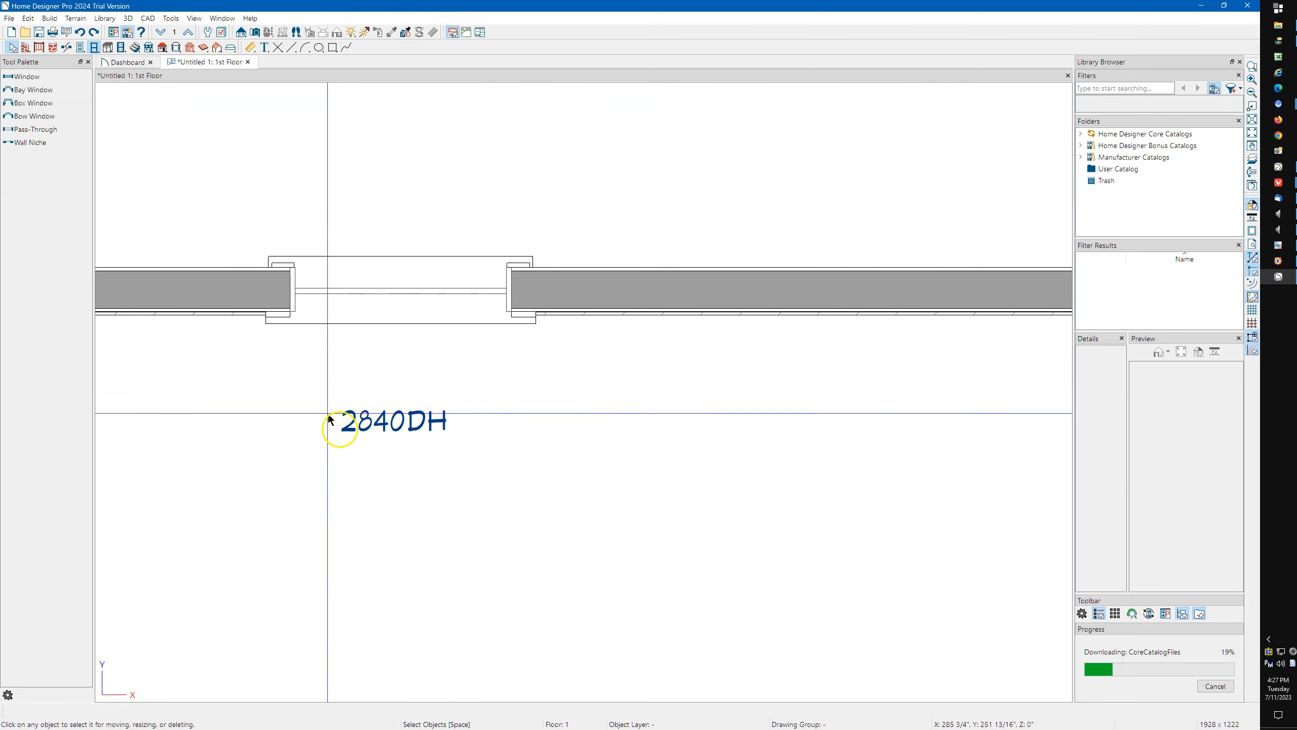
scroll(419, 384, "down", 1)
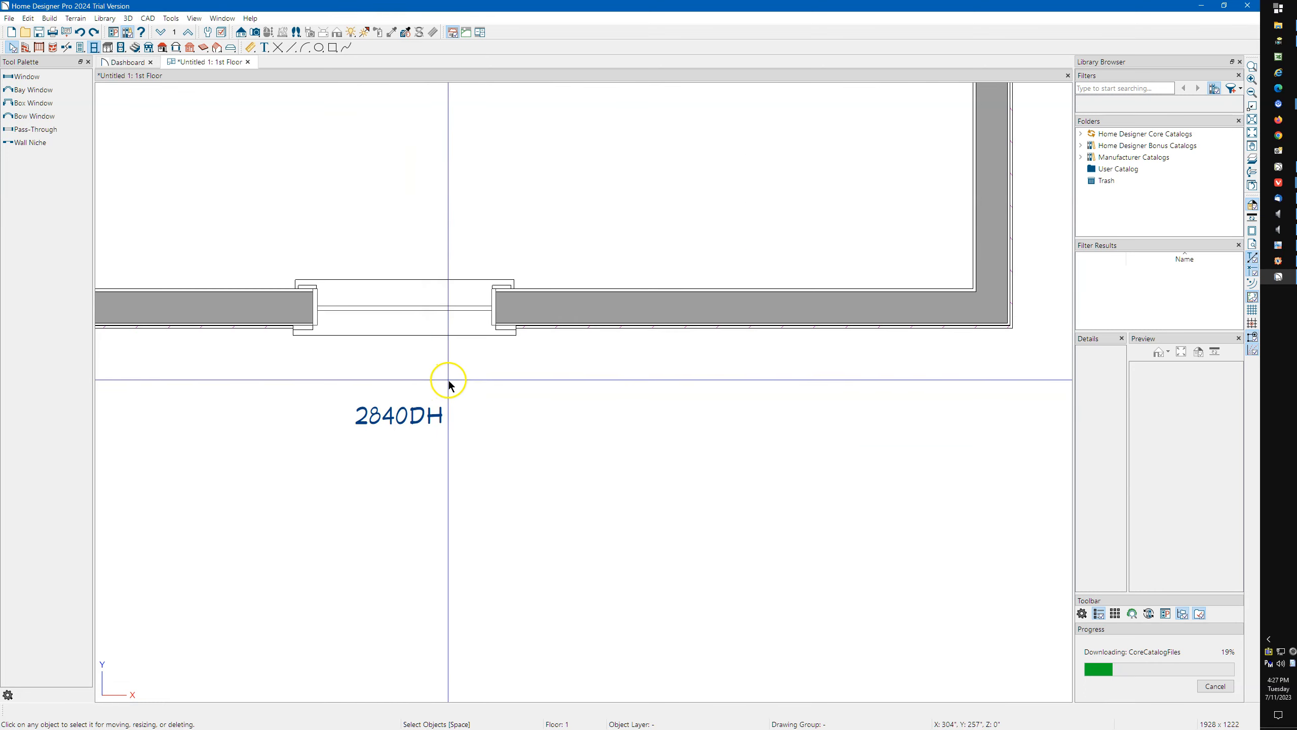
left_click(392, 414)
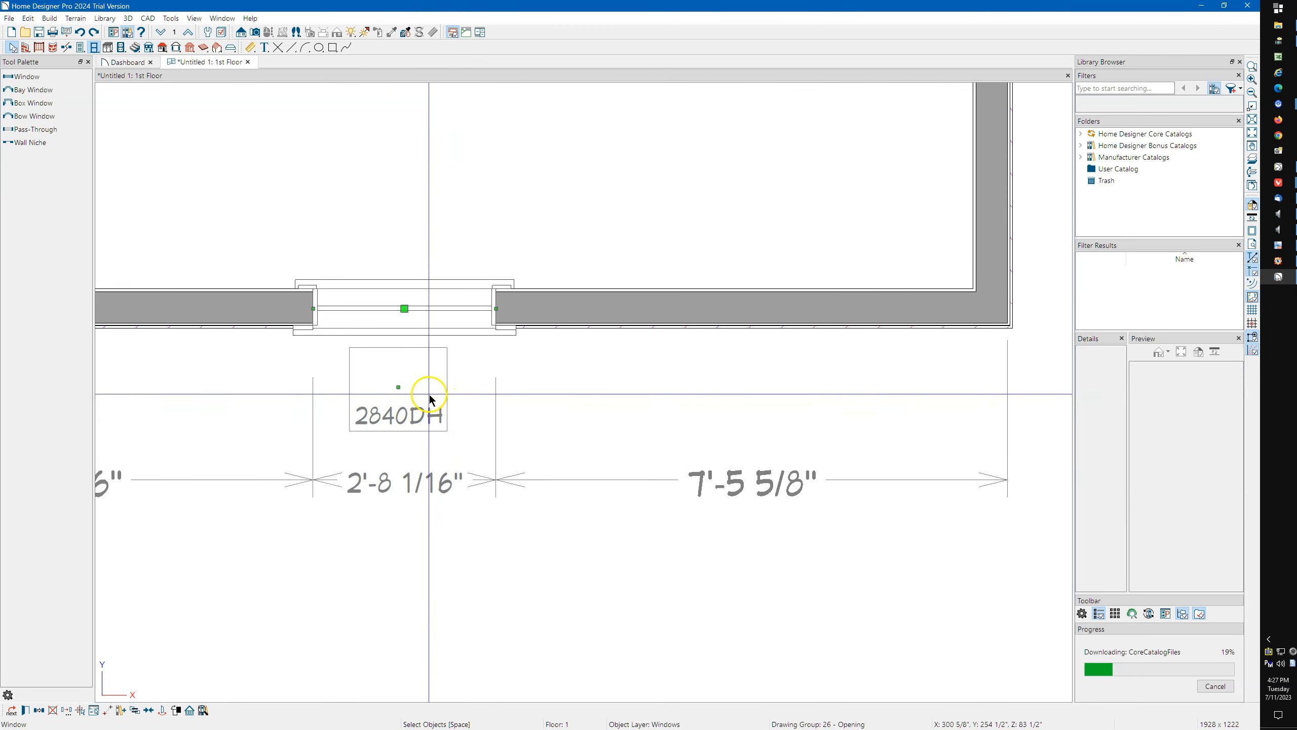
scroll(415, 393, "up", 5)
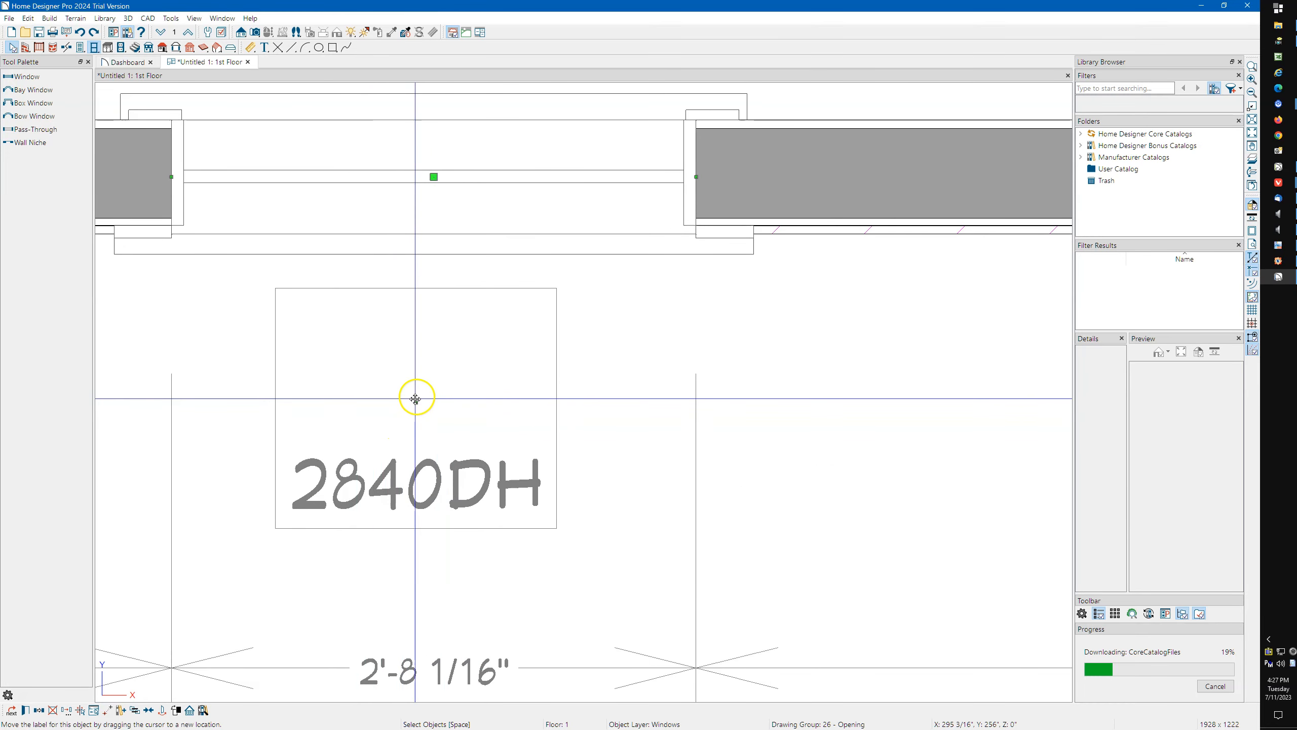
left_click_drag(416, 402, 500, 400)
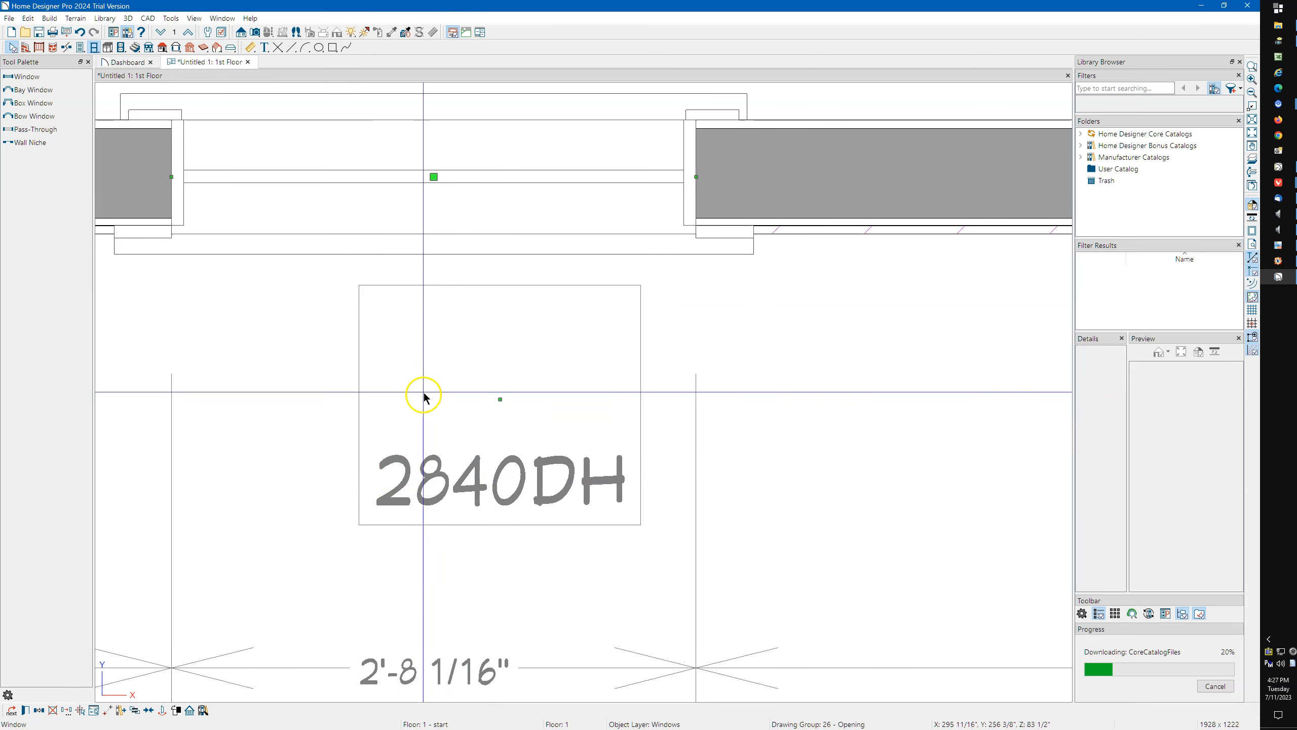
Move the 2840DH label back so it sits centred below the window's midpoint.
left_click_drag(500, 397, 434, 390)
scroll(432, 475, "down", 2)
scroll(432, 475, "down", 1)
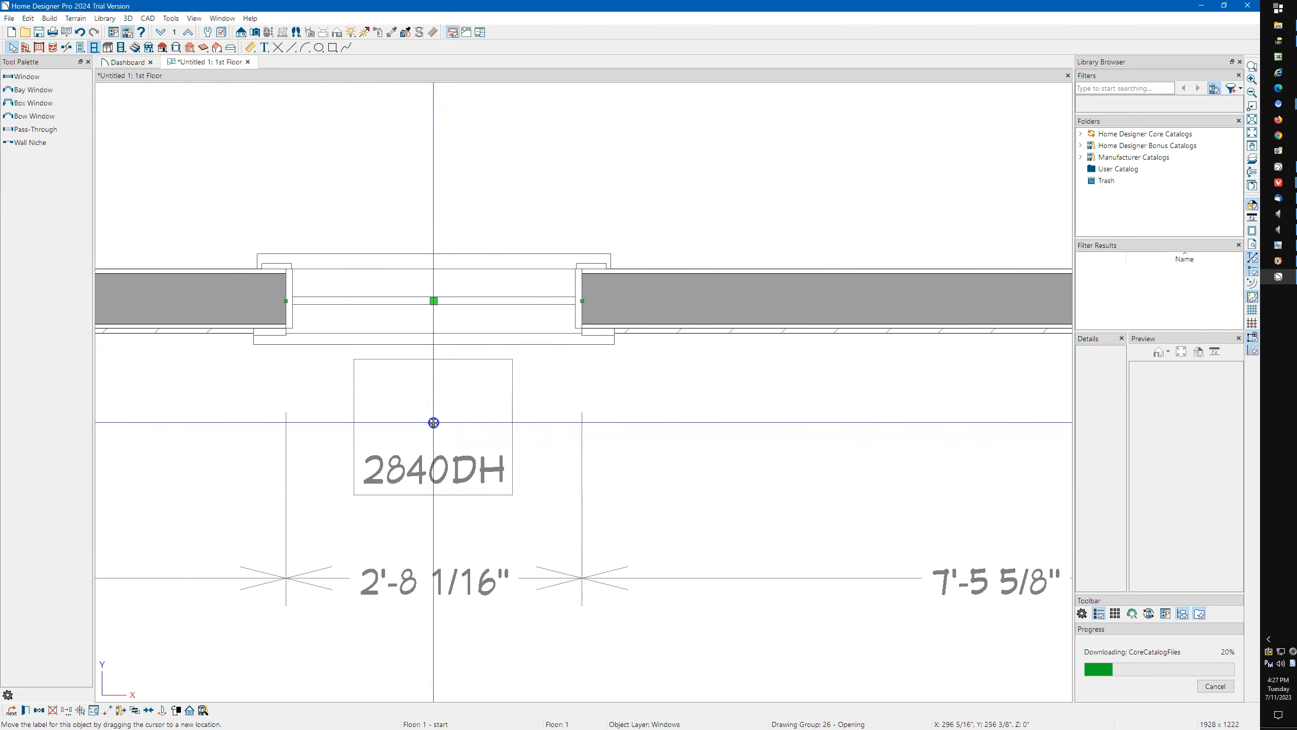
left_click(433, 423)
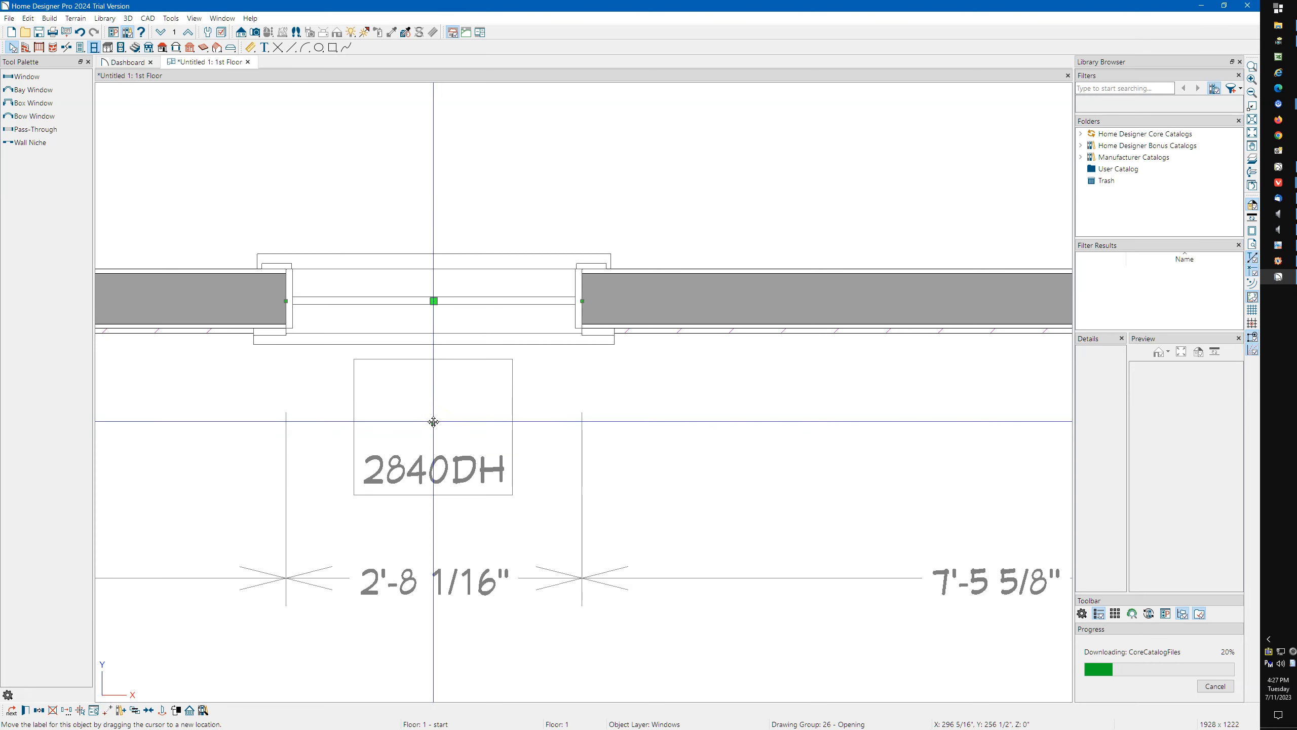
mouse_move(434, 422)
left_mouse_down()
mouse_move(582, 454)
mouse_move(429, 449)
mouse_move(430, 433)
left_mouse_up()
scroll(424, 404, "down", 4)
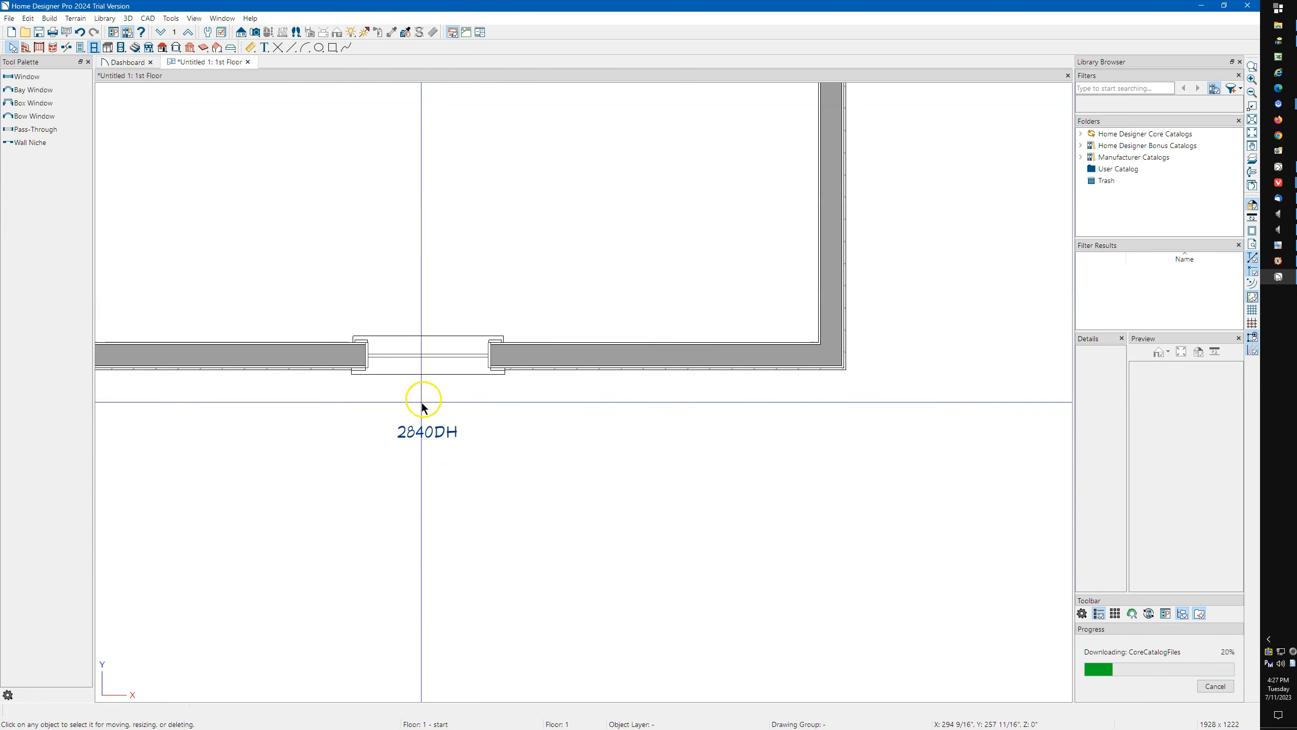
Select the room's upper wall and right wall in turn and examine the start and end markers at their corners.
scroll(439, 404, "down", 2)
scroll(622, 426, "down", 1)
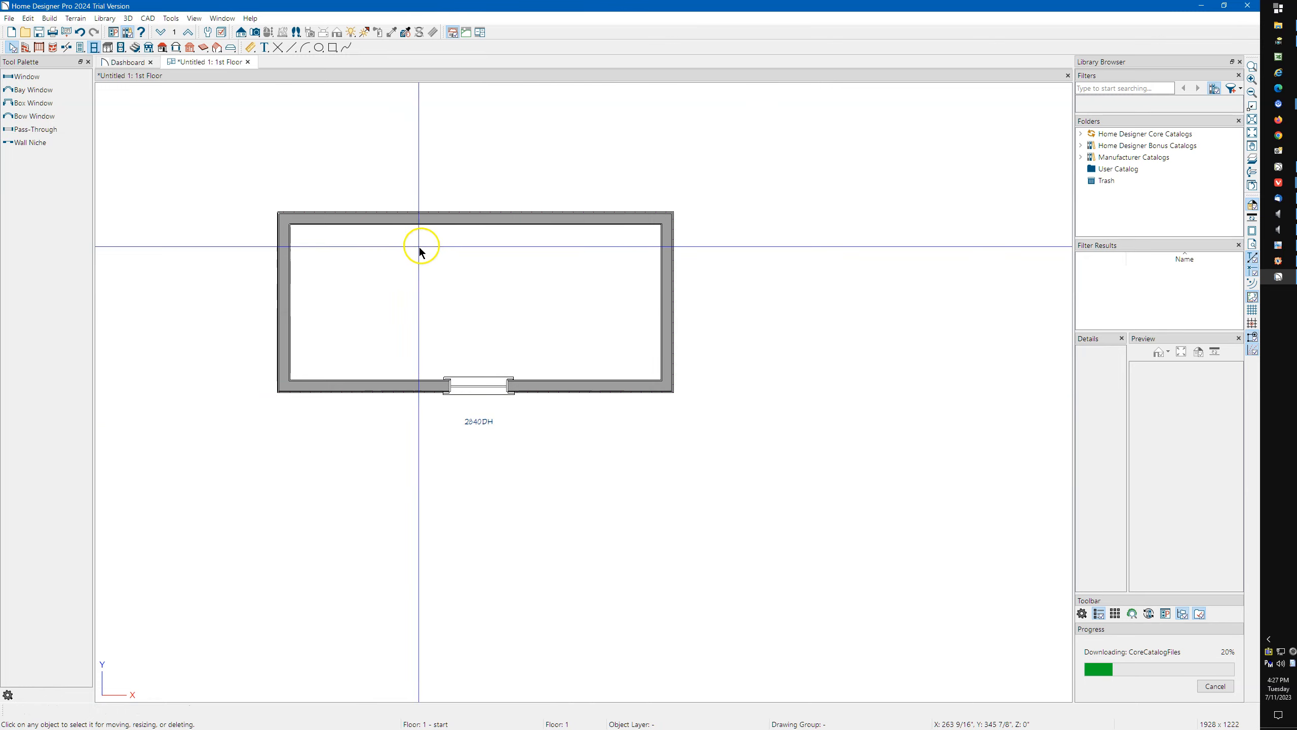
left_click(464, 217)
middle_click_drag(371, 287, 373, 362)
scroll(275, 281, "up", 3)
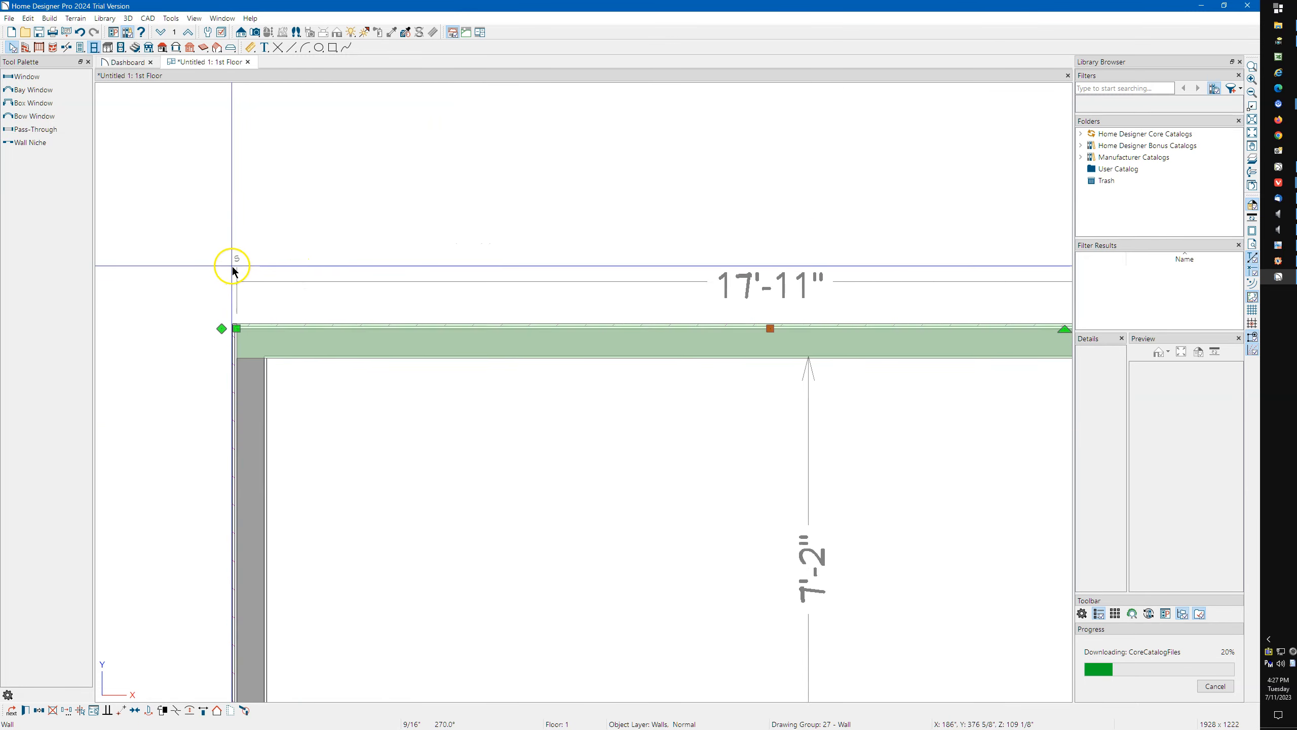
scroll(241, 273, "down", 2)
scroll(730, 264, "up", 1)
scroll(675, 276, "up", 3)
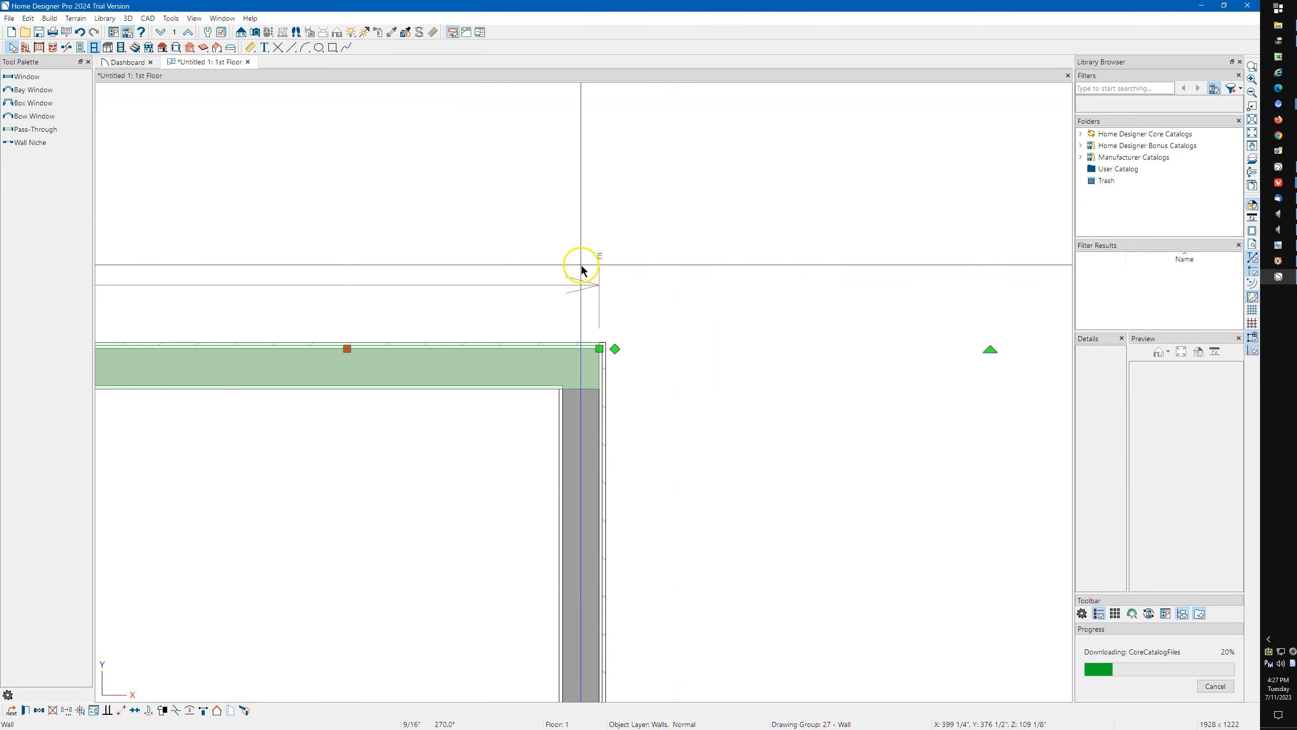
scroll(544, 236, "down", 1)
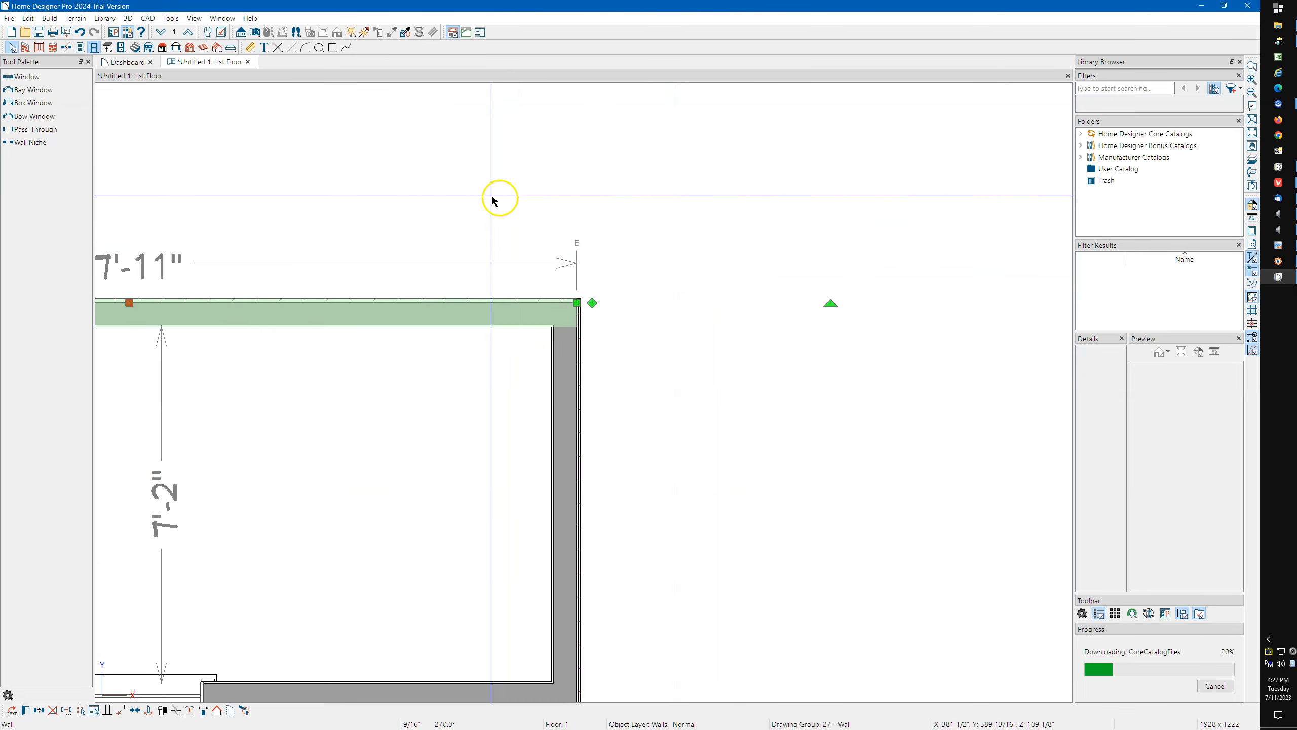
scroll(510, 199, "down", 1)
scroll(544, 266, "down", 1)
left_click(545, 369)
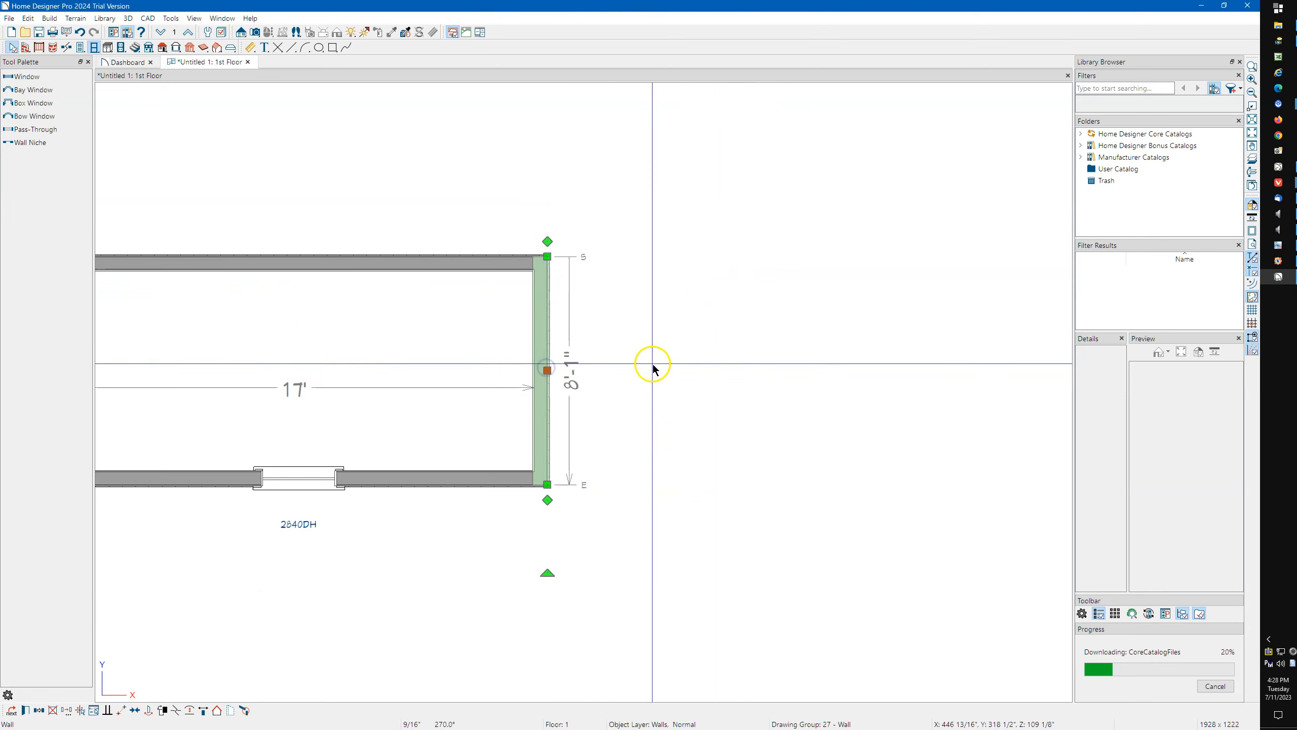
scroll(332, 345, "down", 1)
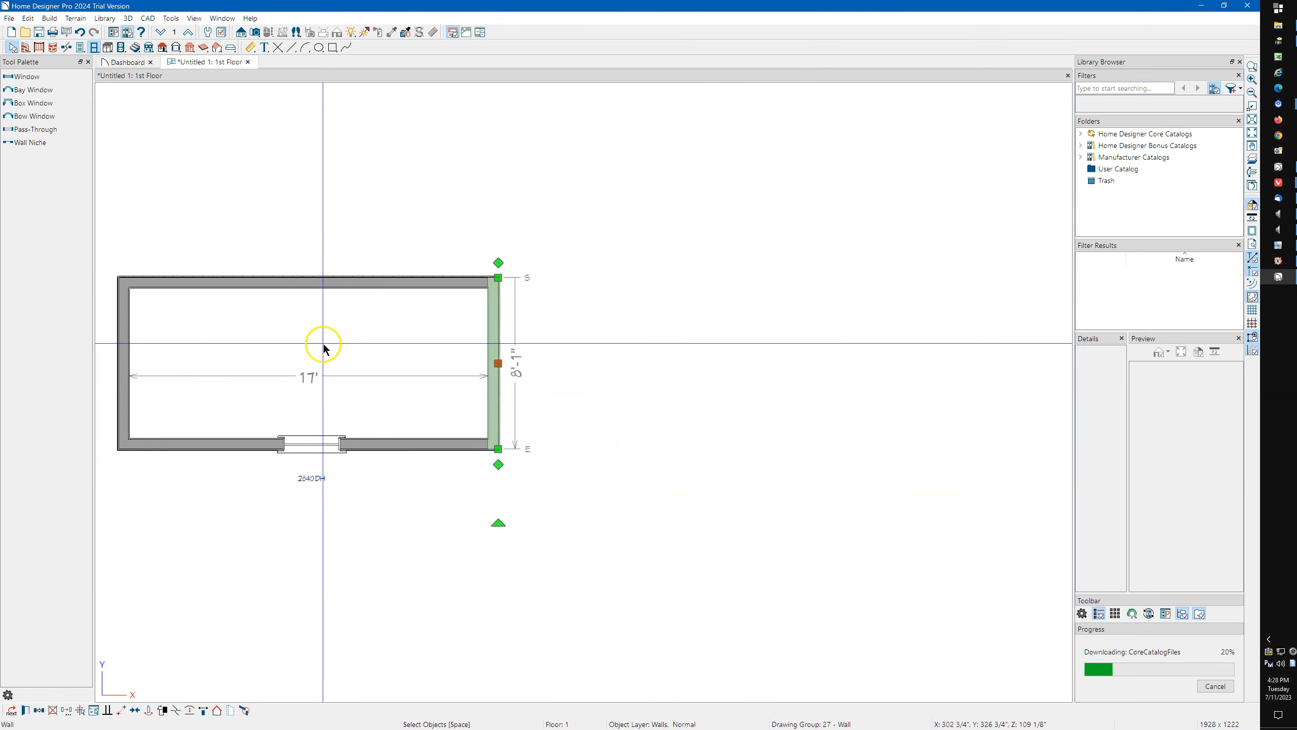
scroll(319, 347, "down", 1)
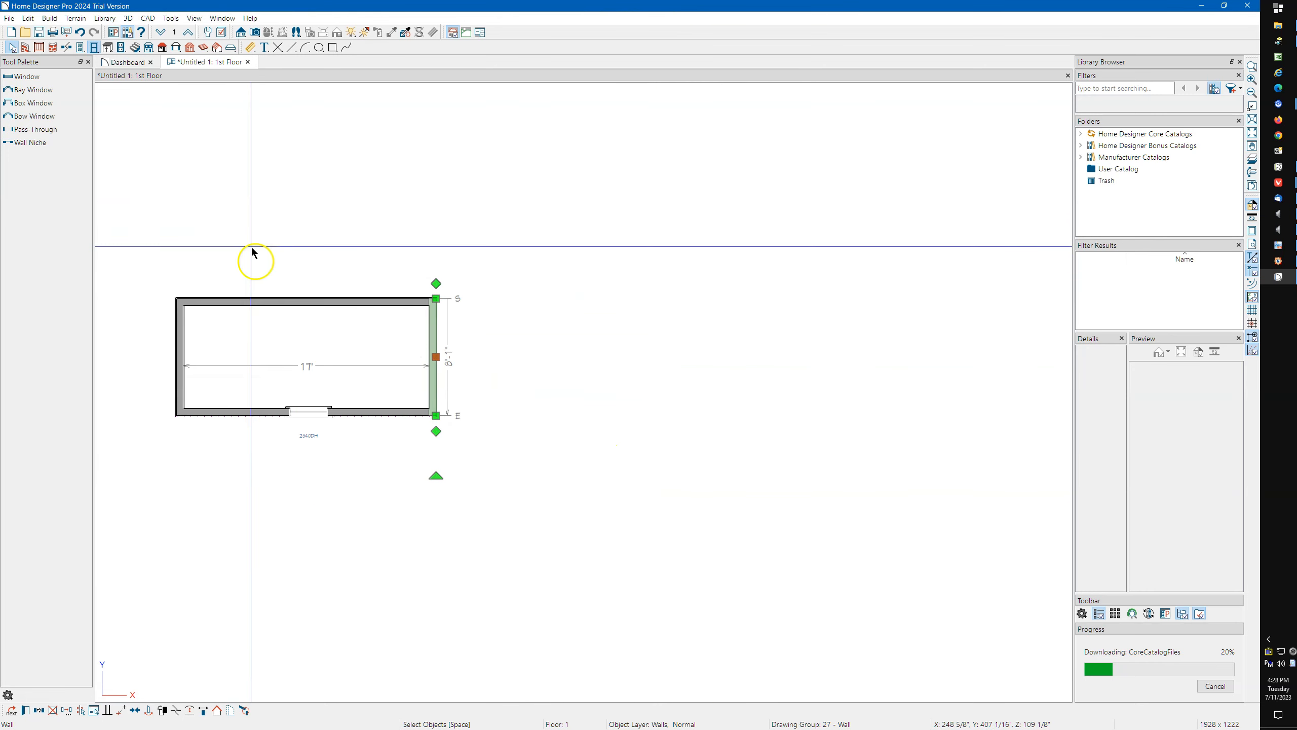
Draw a second closed room of straight exterior walls about 7'-6" wide to the right of the existing room.
left_click(32, 48)
mouse_move(555, 301)
left_mouse_down()
mouse_move(663, 302)
mouse_move(667, 411)
mouse_move(553, 408)
left_mouse_up()
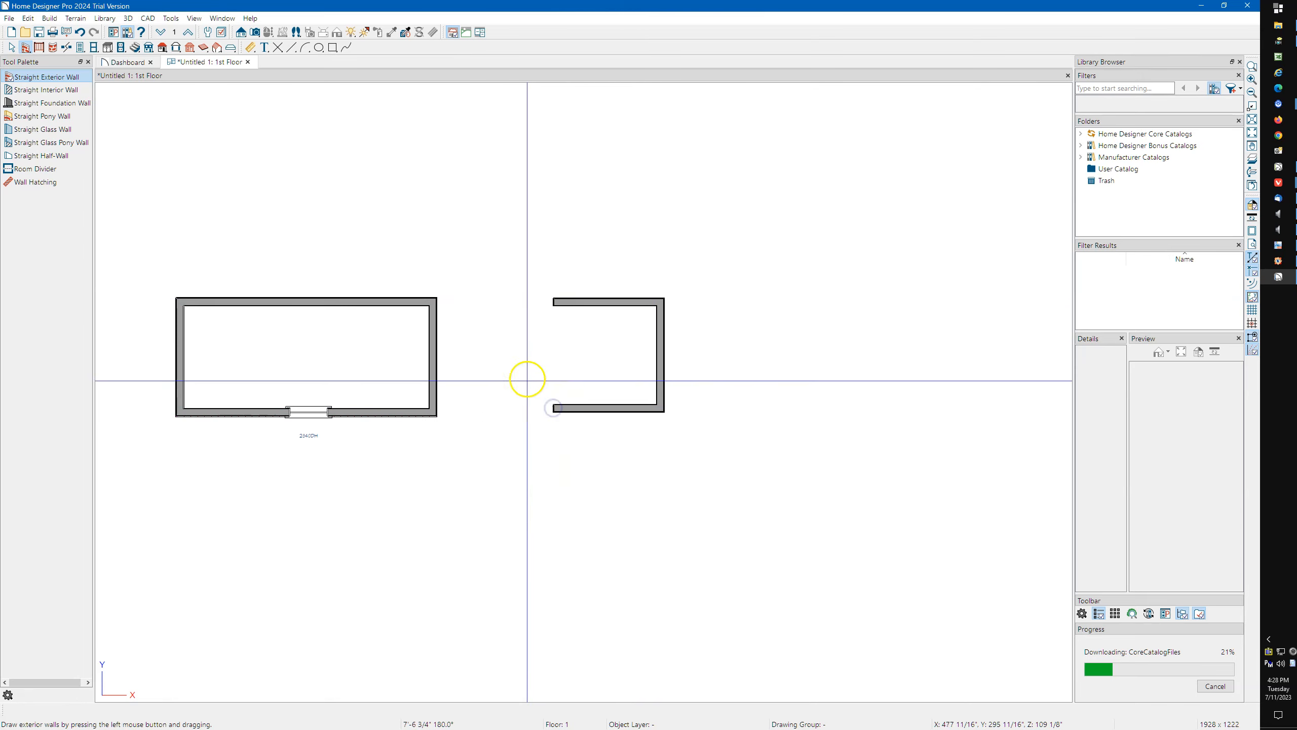
left_click_drag(552, 301, 555, 401)
scroll(203, 362, "down", 3)
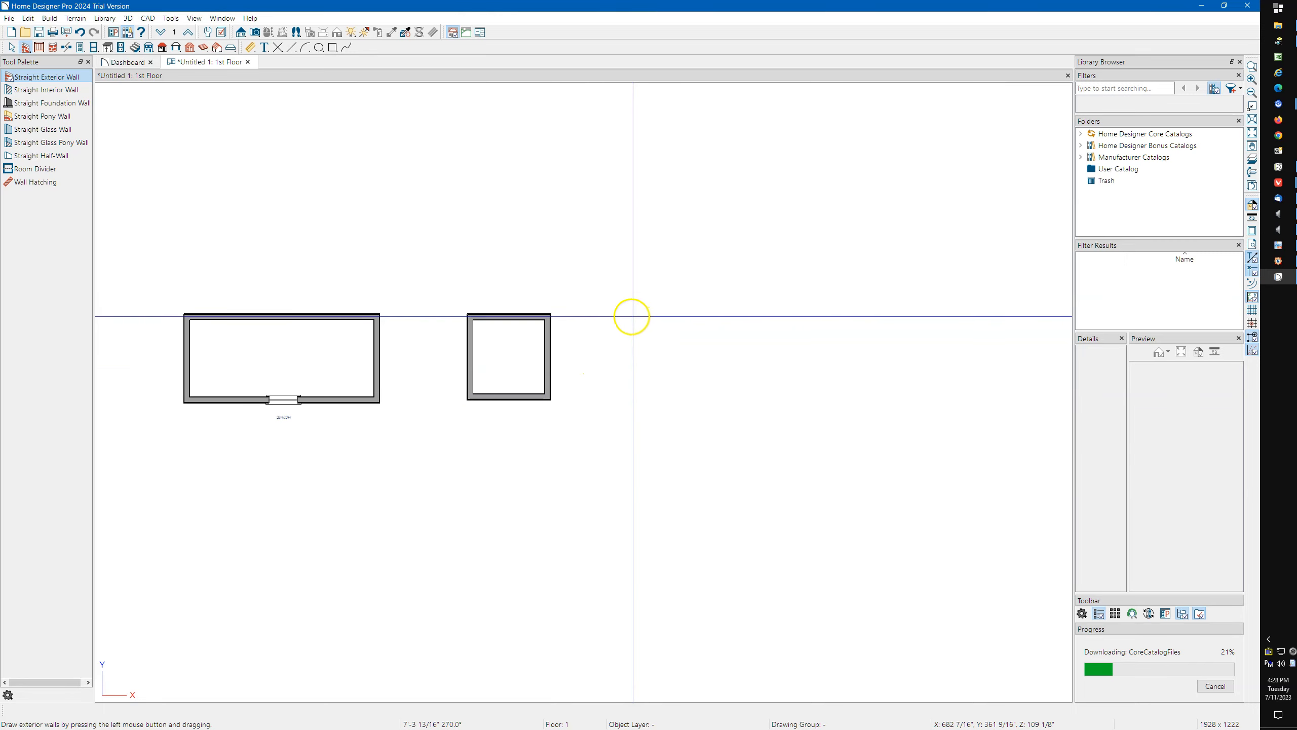
Draw a third closed room of exterior walls about 6'-9" wide beside the second, running counterclockwise, and inspect its wall layers.
left_click_drag(617, 317, 693, 316)
left_click_drag(693, 316, 618, 317)
key("space")
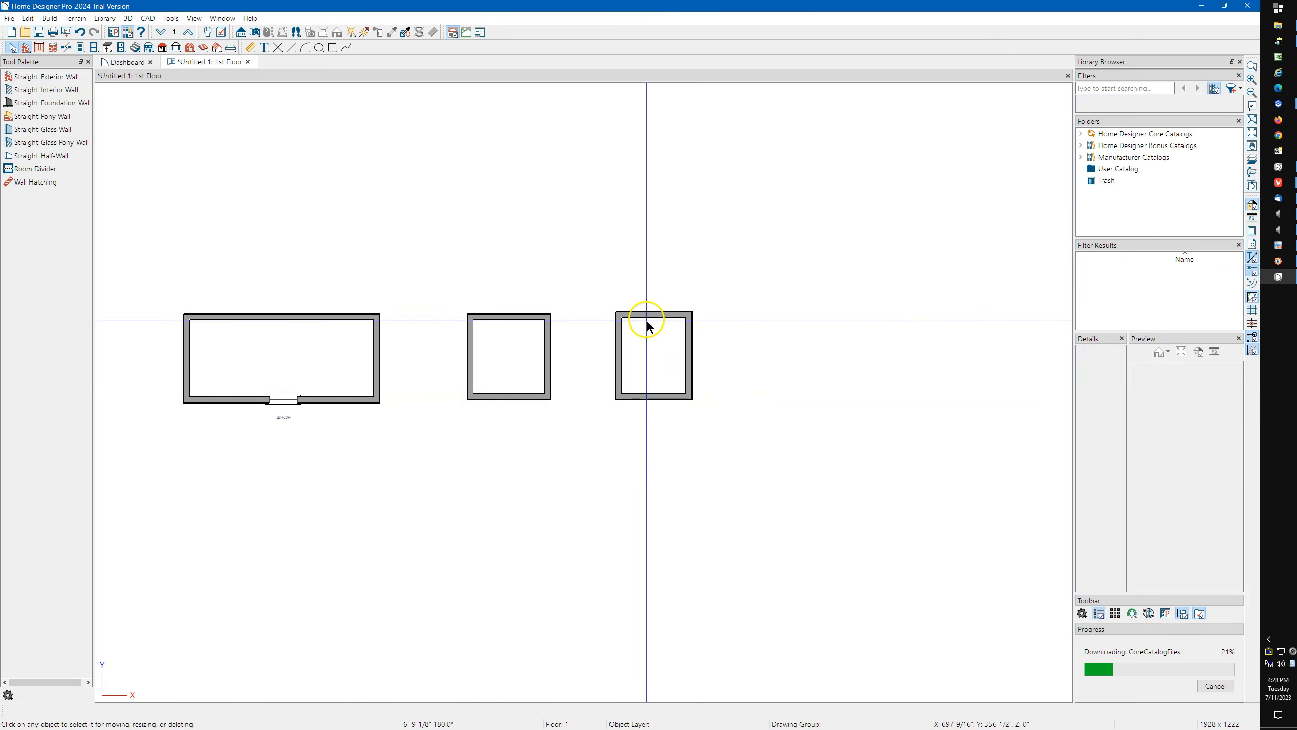
scroll(623, 323, "up", 6)
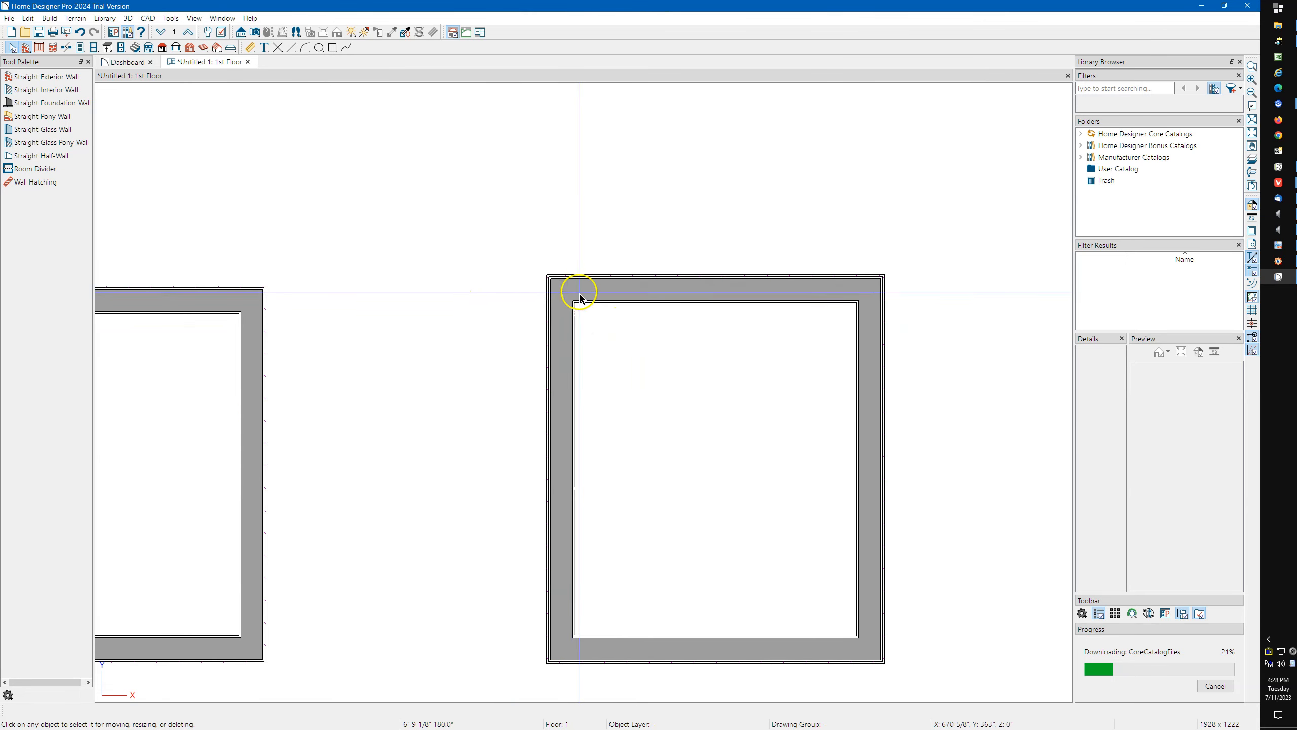
scroll(577, 291, "down", 2)
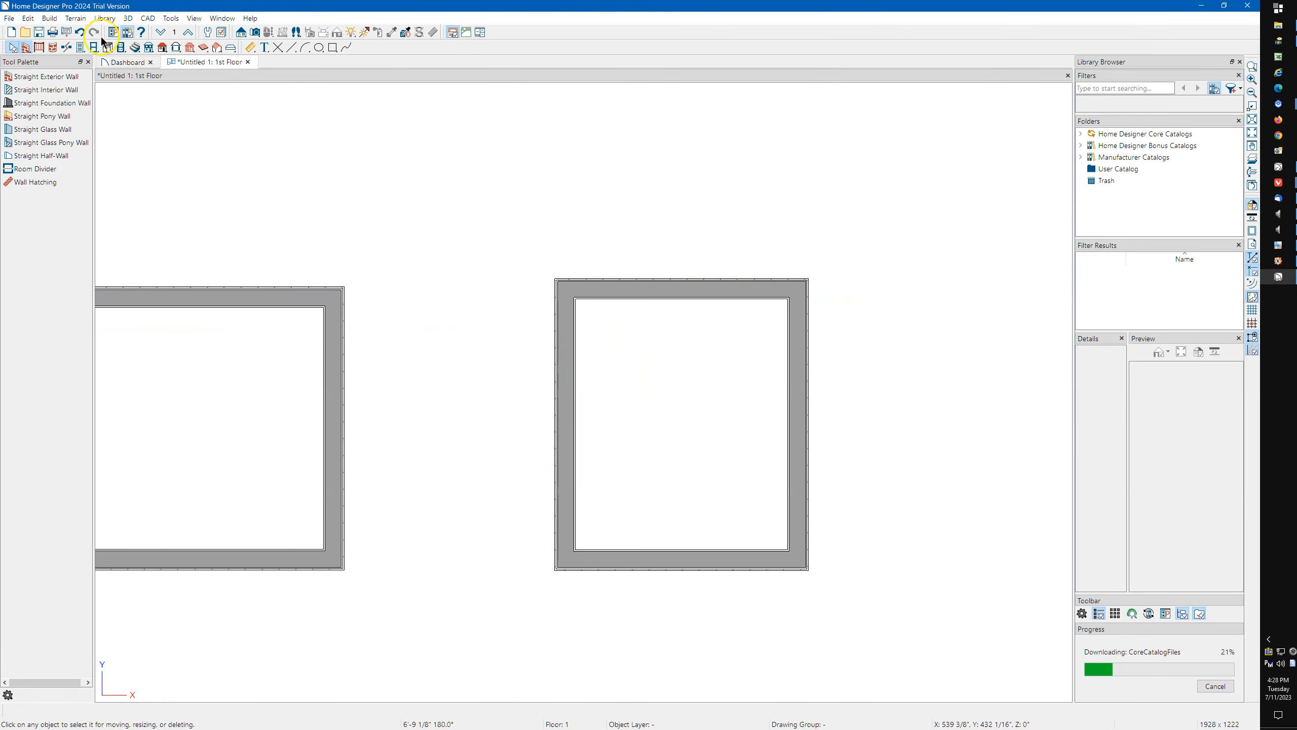
Draw a freestanding vertical exterior wall about 5'-8" long, running downward between the second and third rooms.
left_click(25, 49)
left_click_drag(466, 279, 466, 478)
scroll(457, 363, "up", 4)
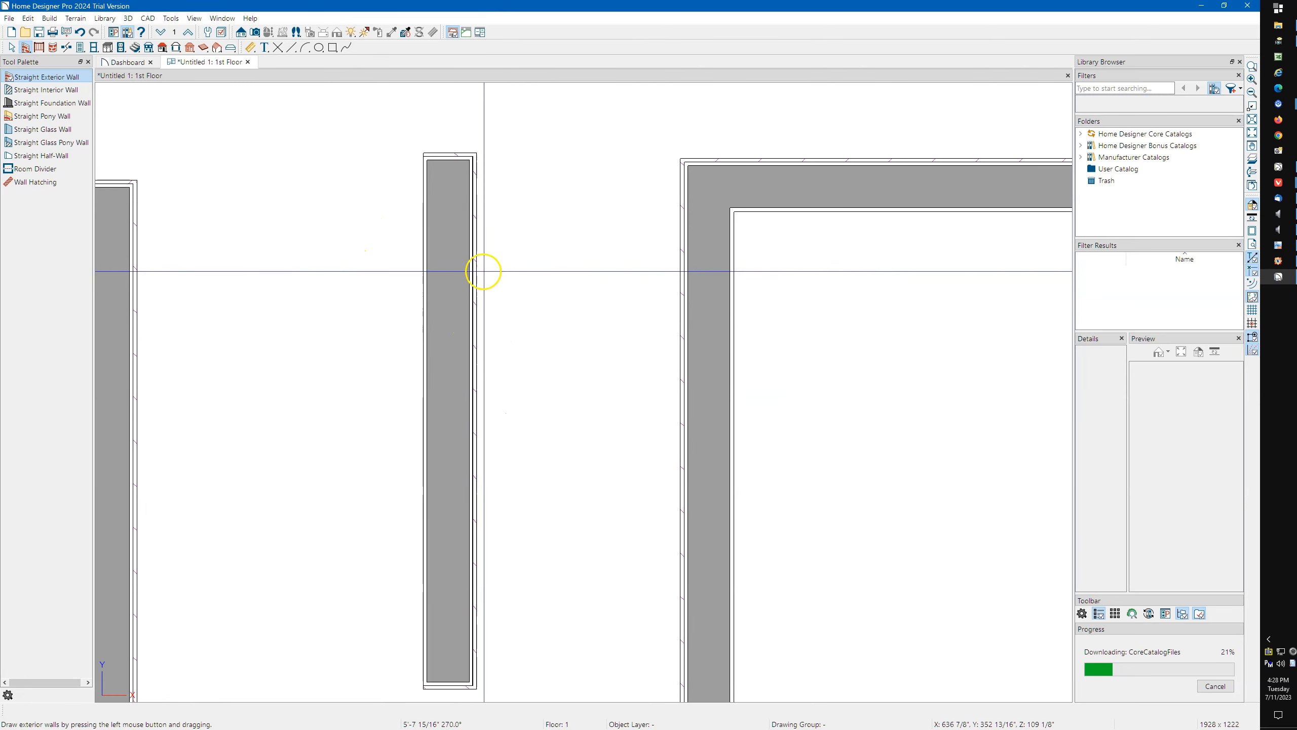
Lengthen the freestanding vertical exterior wall downward to about 11'-10".
key("space")
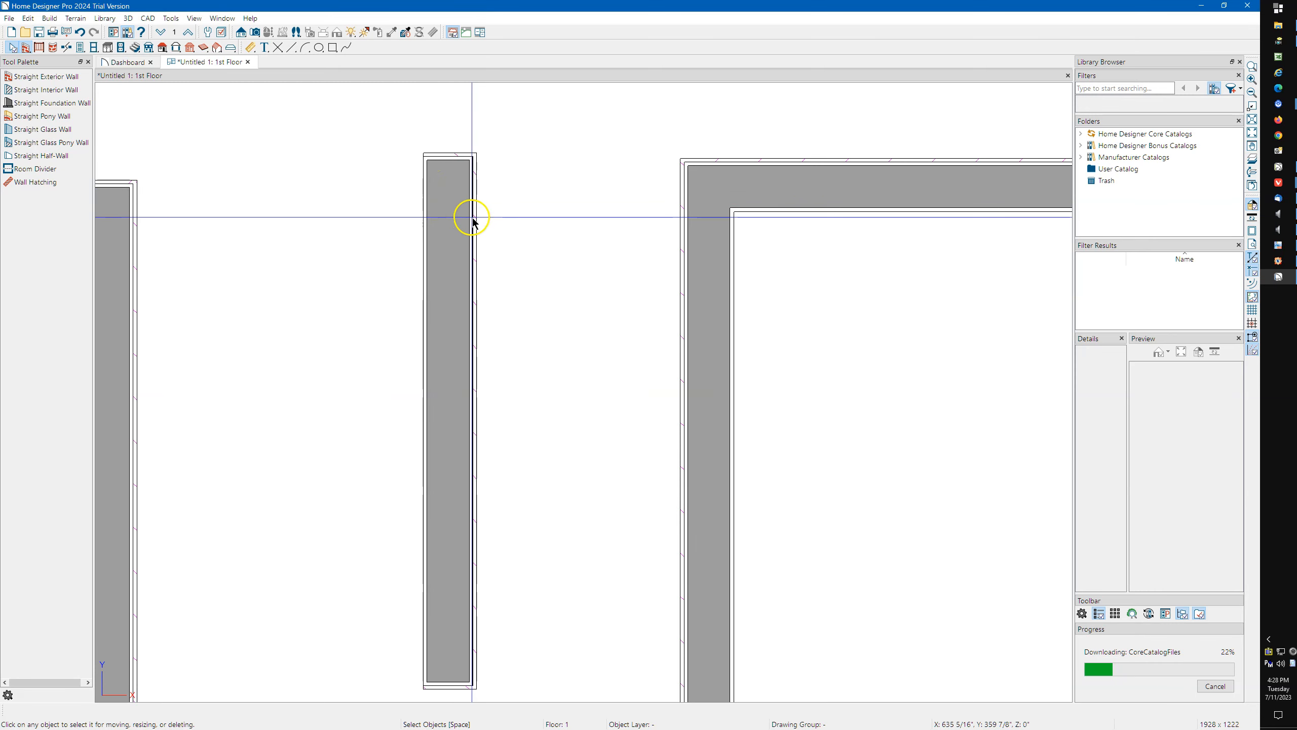
scroll(471, 220, "down", 5)
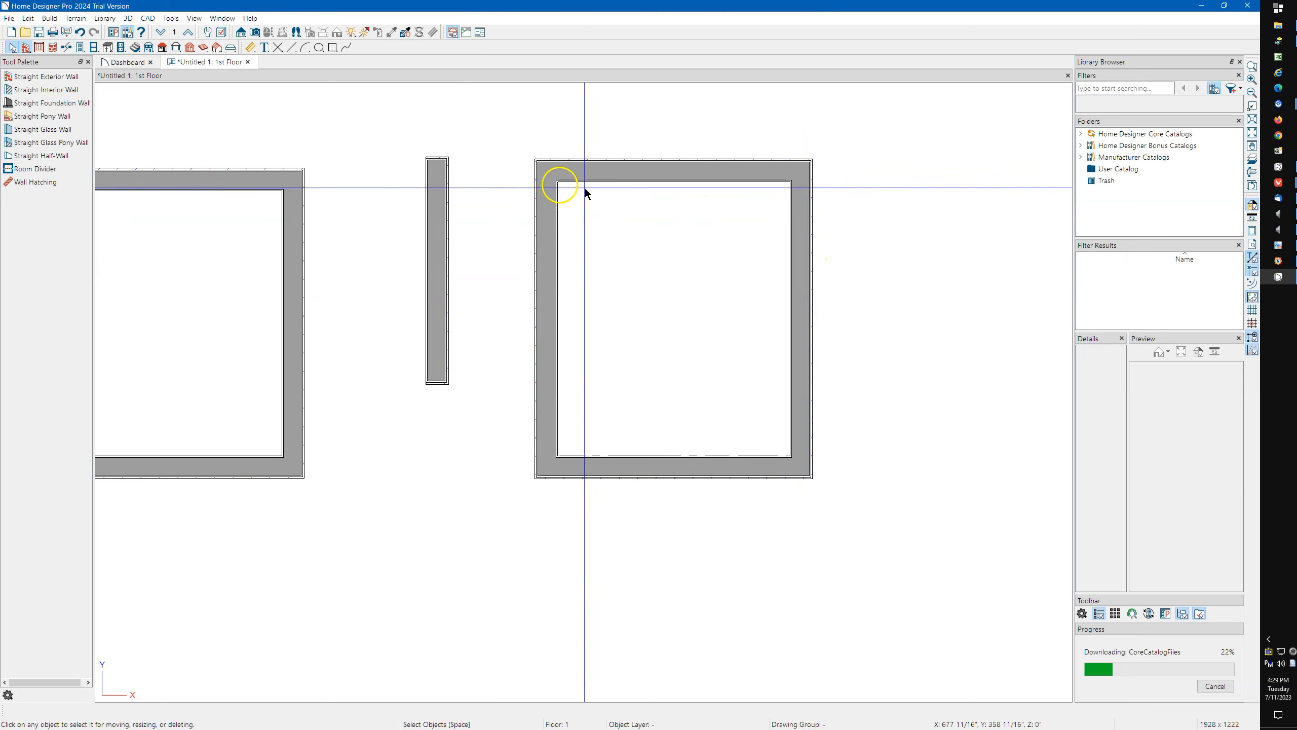
scroll(128, 198, "down", 1)
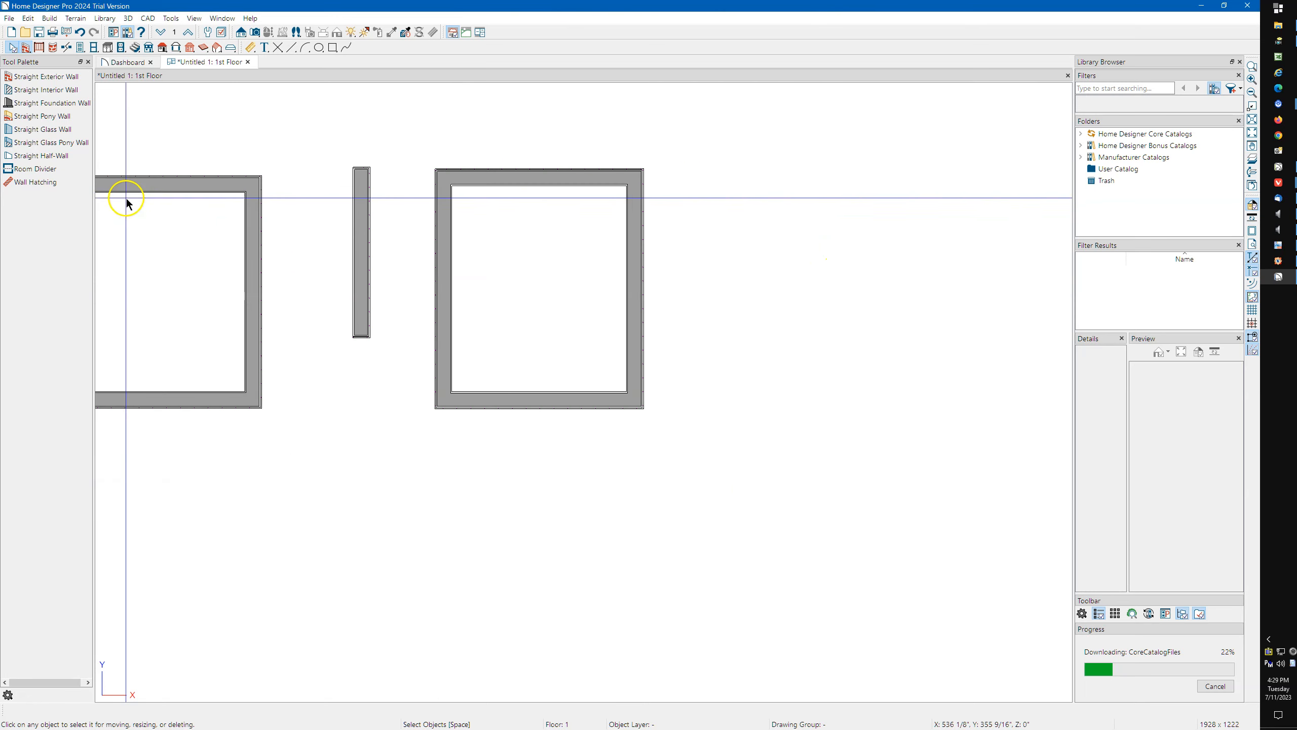
left_click(361, 270)
left_click_drag(363, 337, 366, 517)
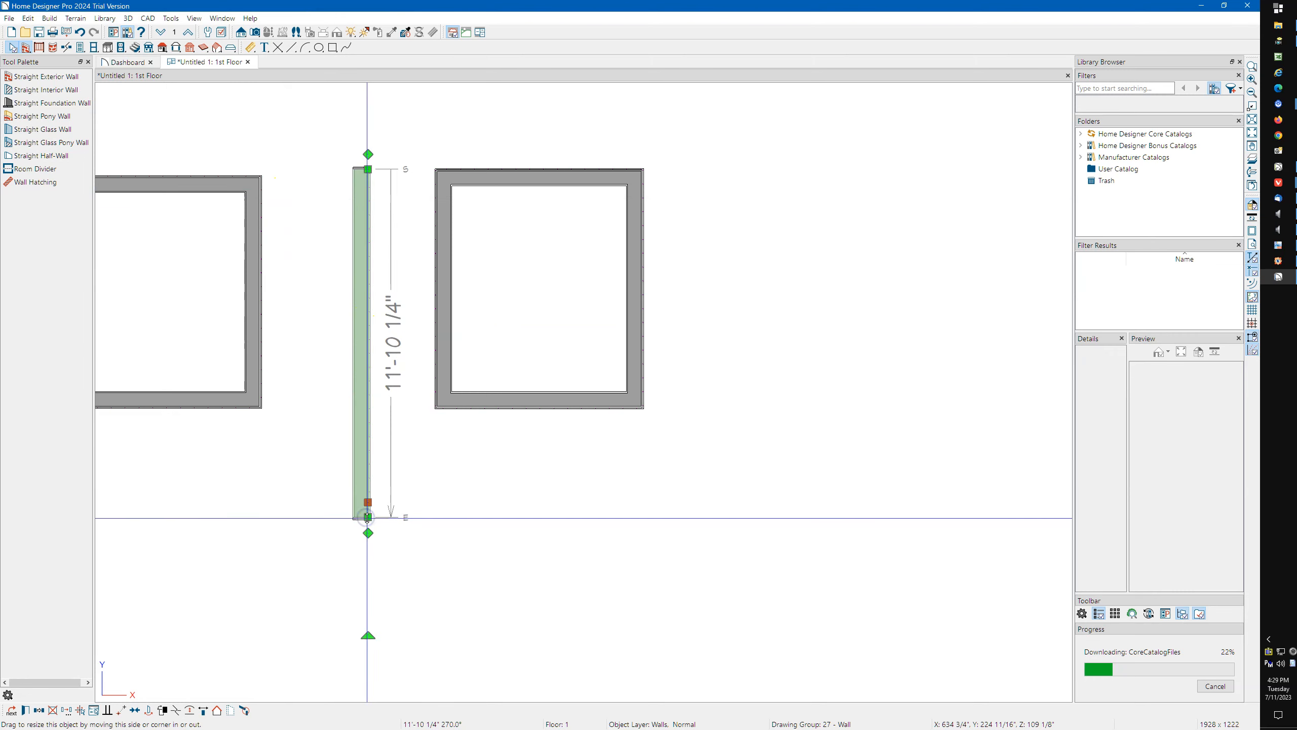
Draw exterior walls counterclockwise around the third room: a bottom wall about 12'-1" long, a right wall, and a top wall about 12'-4" long.
left_click(25, 50)
left_click_drag(365, 522, 723, 531)
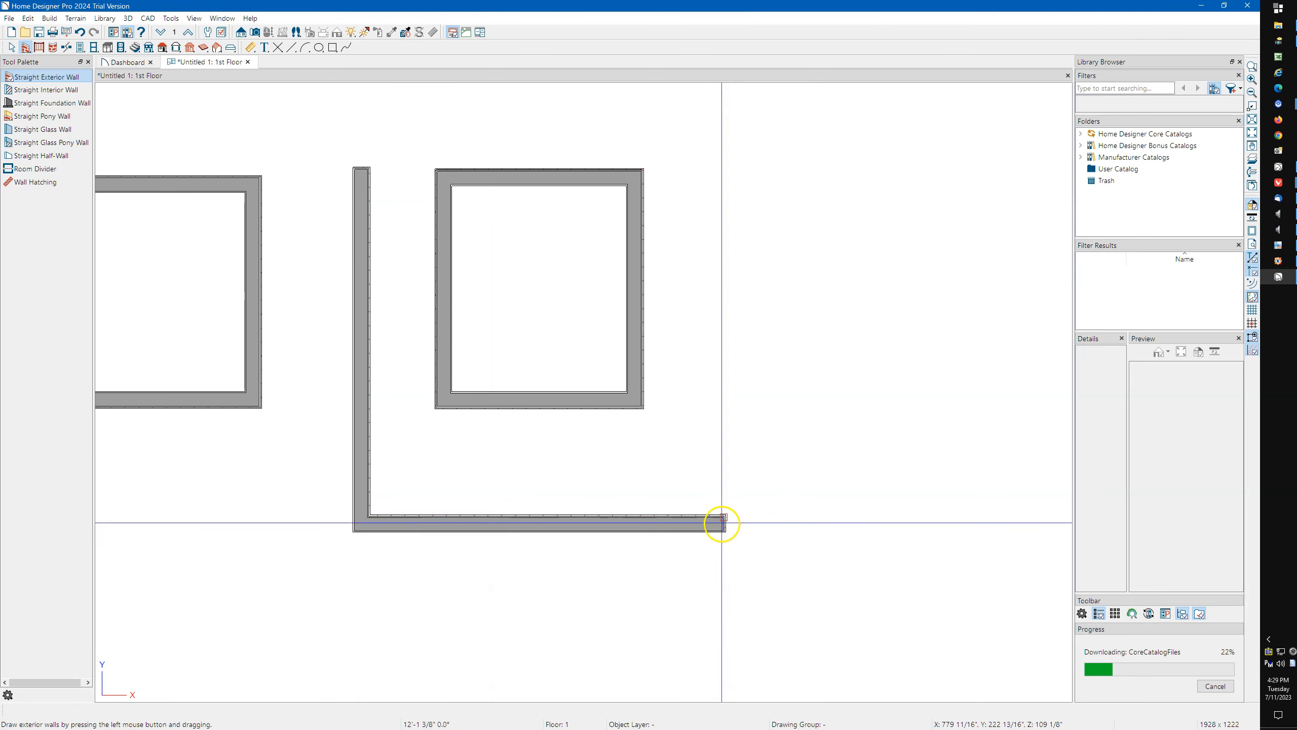
left_click_drag(724, 521, 365, 123)
Extend the outer left wall upward to about 13'-2" so it joins the top wall and closes the outer room.
scroll(358, 153, "up", 5)
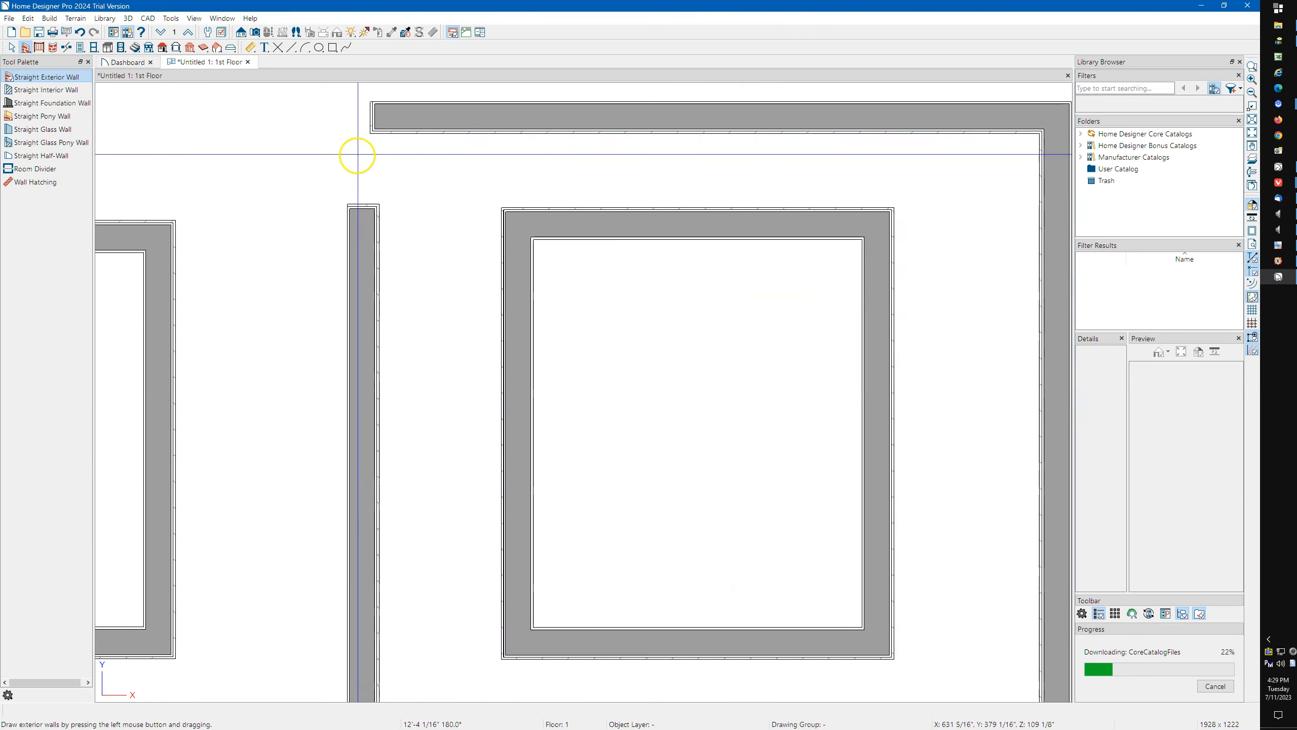
left_click(351, 281)
left_click_drag(351, 280, 382, 122)
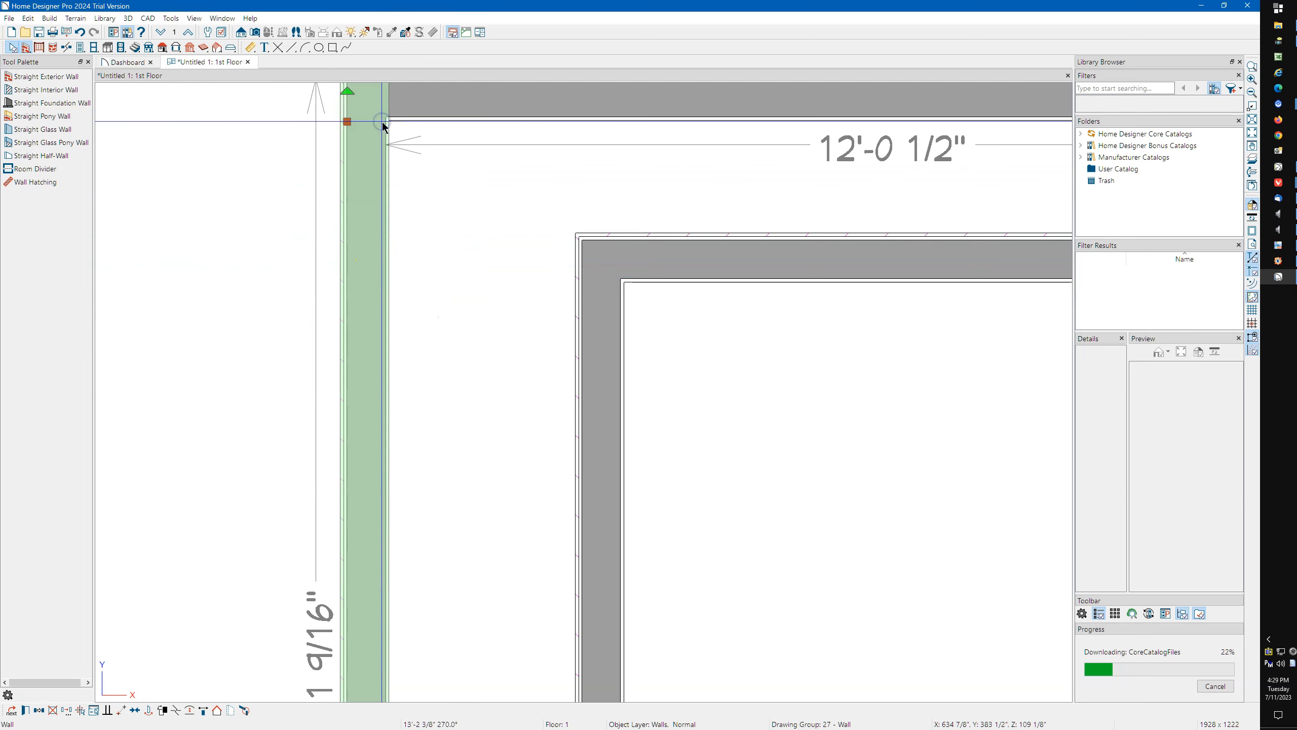
scroll(384, 126, "down", 4)
key("Escape")
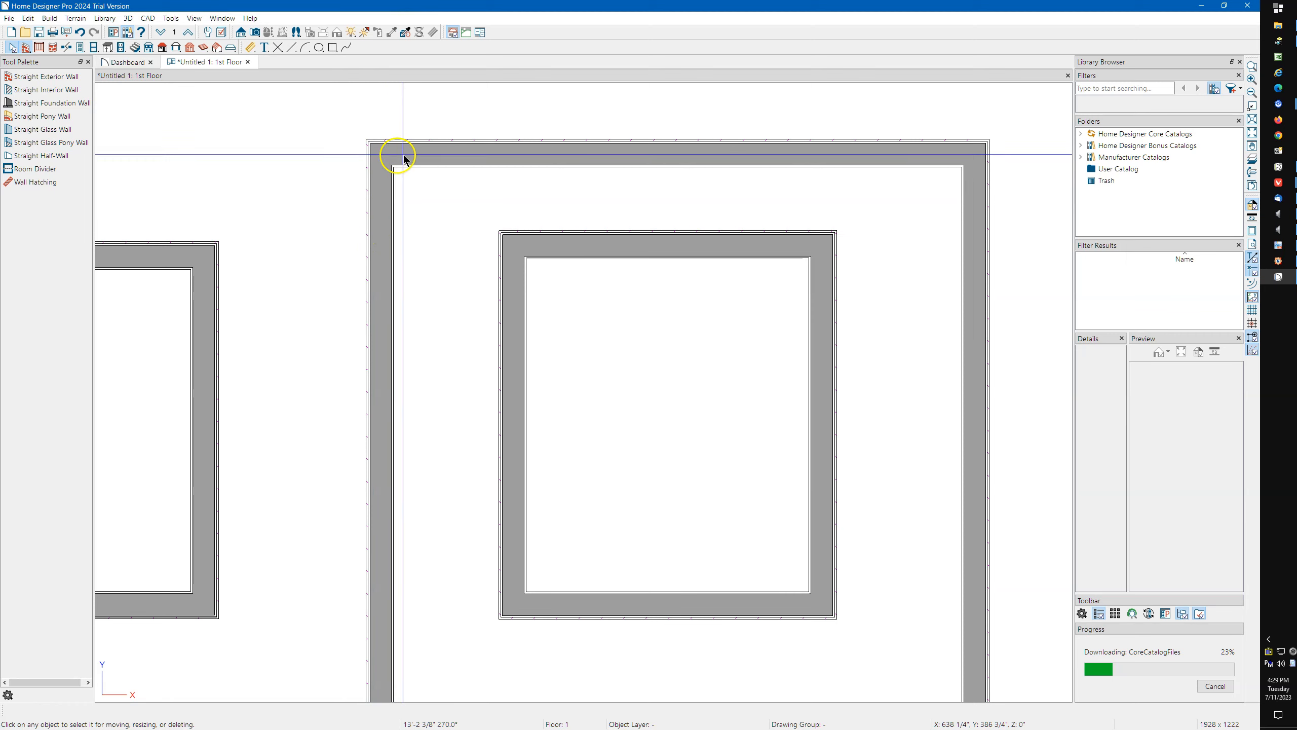
Select the bottom walls of the outer and inner rooms in turn and examine their start and end markers.
scroll(384, 140, "down", 3)
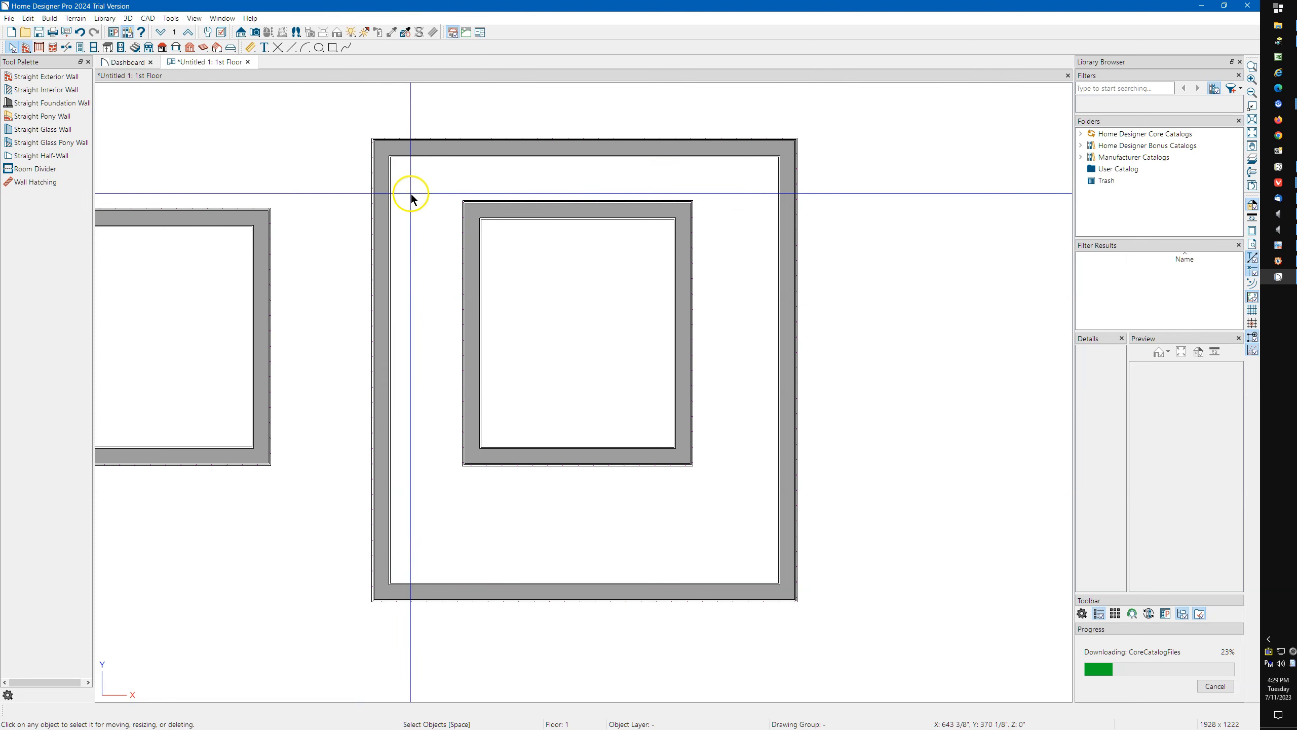
scroll(483, 313, "down", 3)
scroll(555, 303, "up", 2)
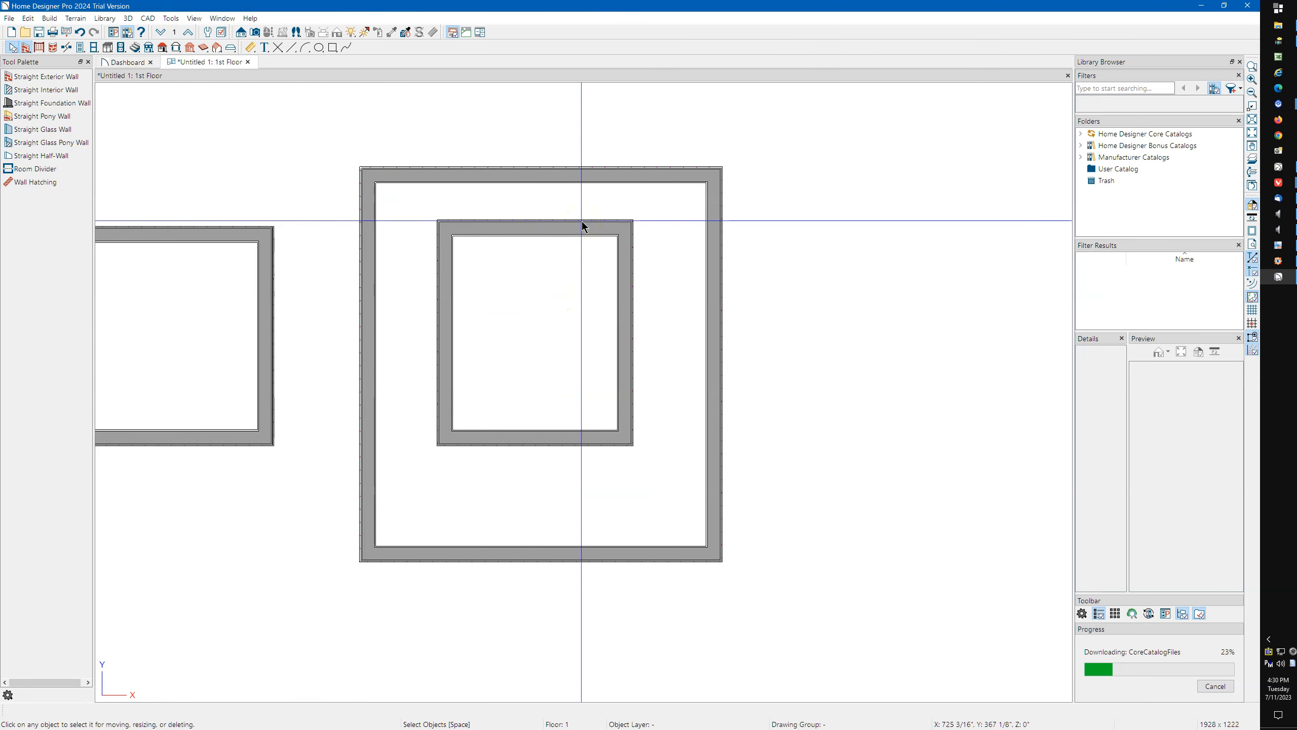
scroll(557, 156, "down", 3)
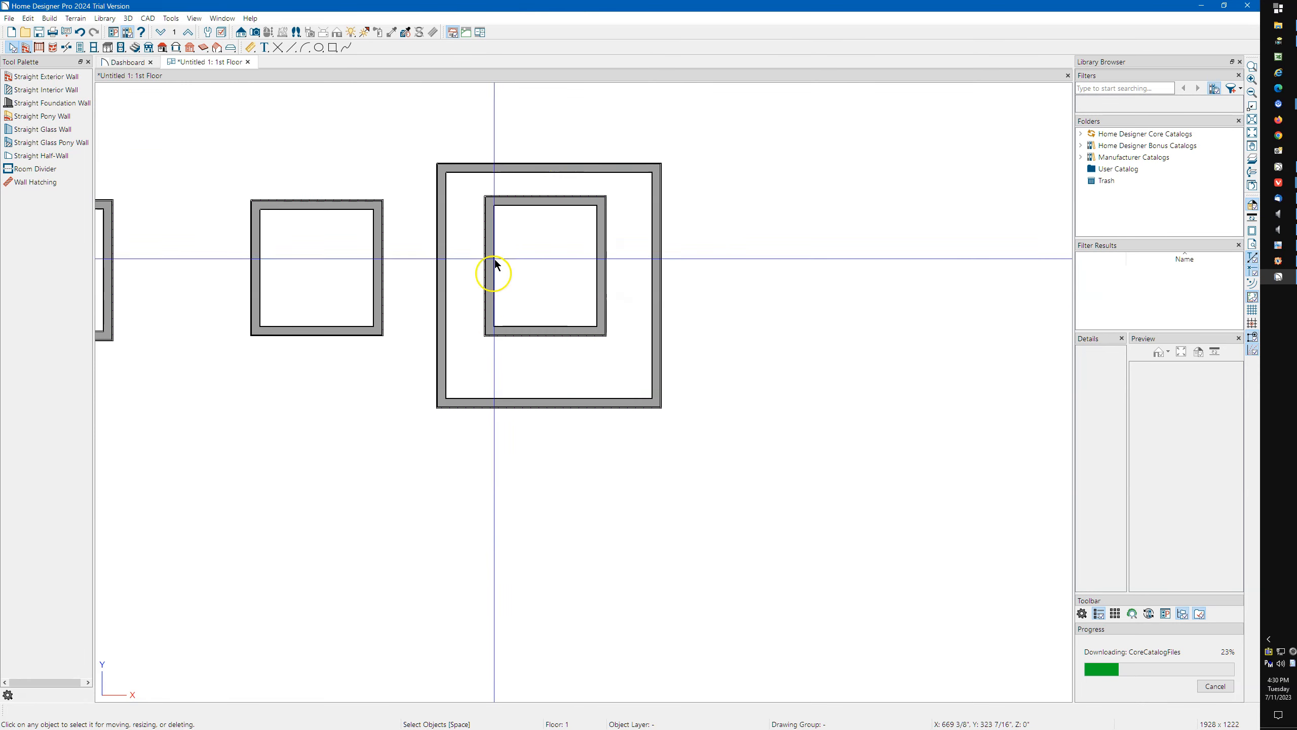
left_click(534, 401)
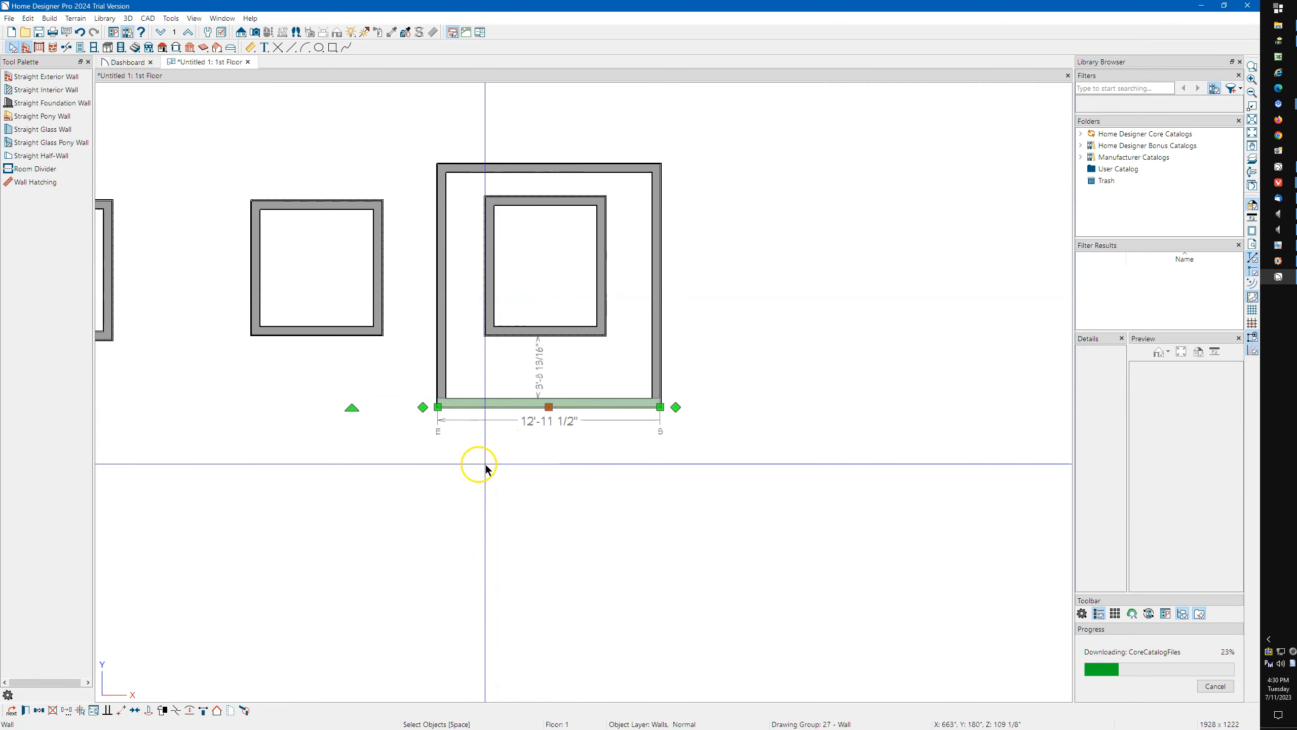
scroll(485, 465, "up", 5)
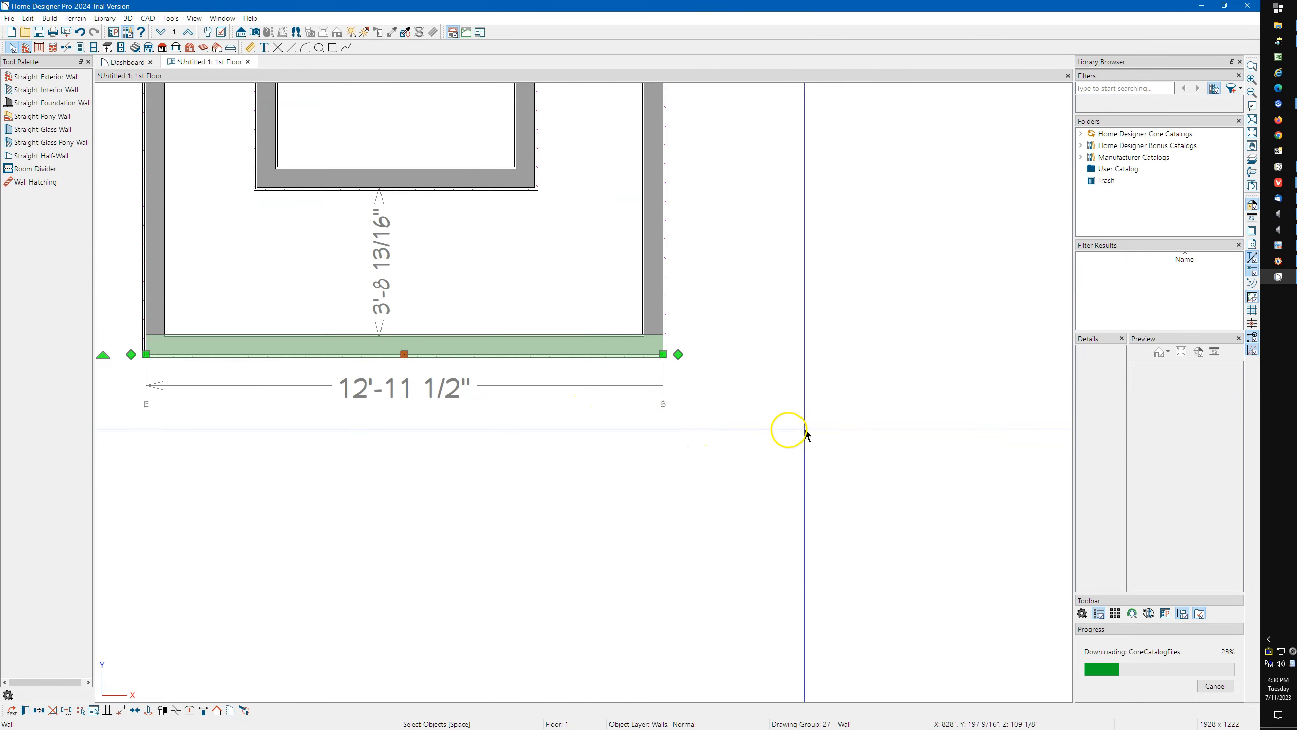
scroll(767, 429, "down", 1)
scroll(446, 190, "up", 3)
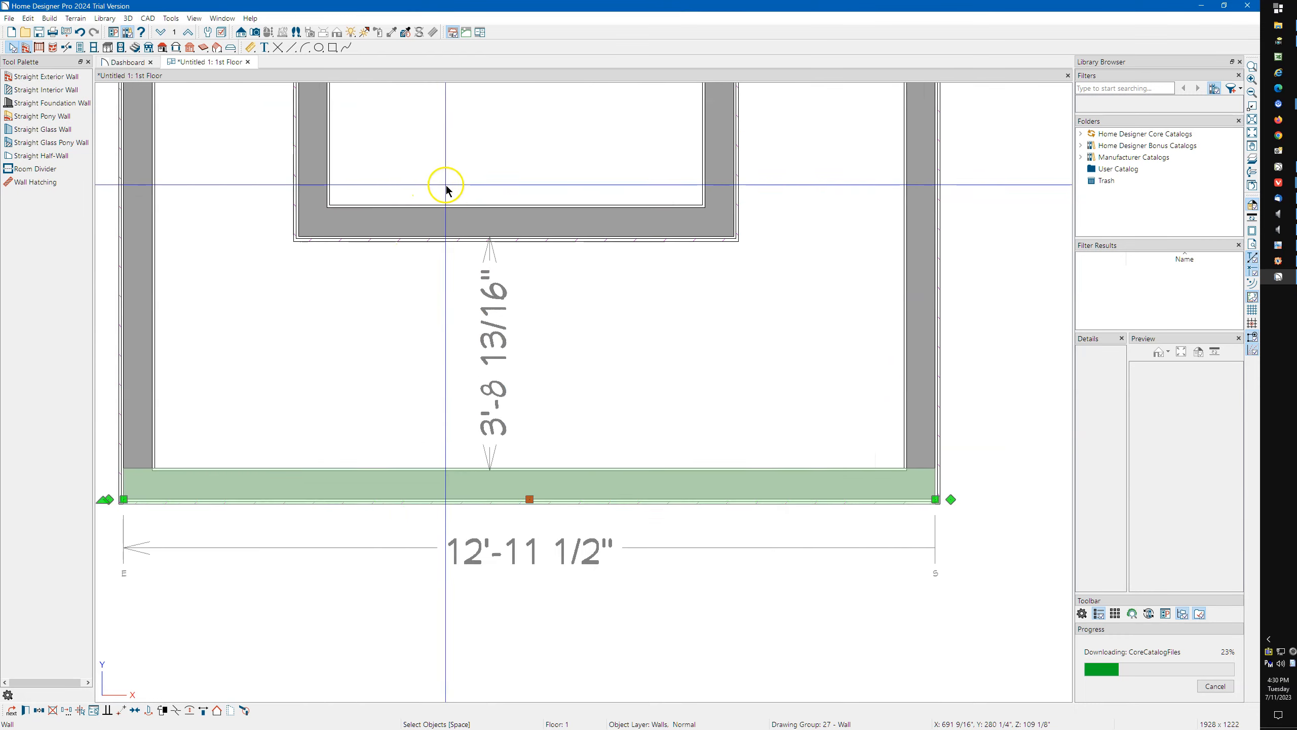
scroll(446, 190, "down", 2)
left_click(515, 243)
scroll(371, 339, "up", 3)
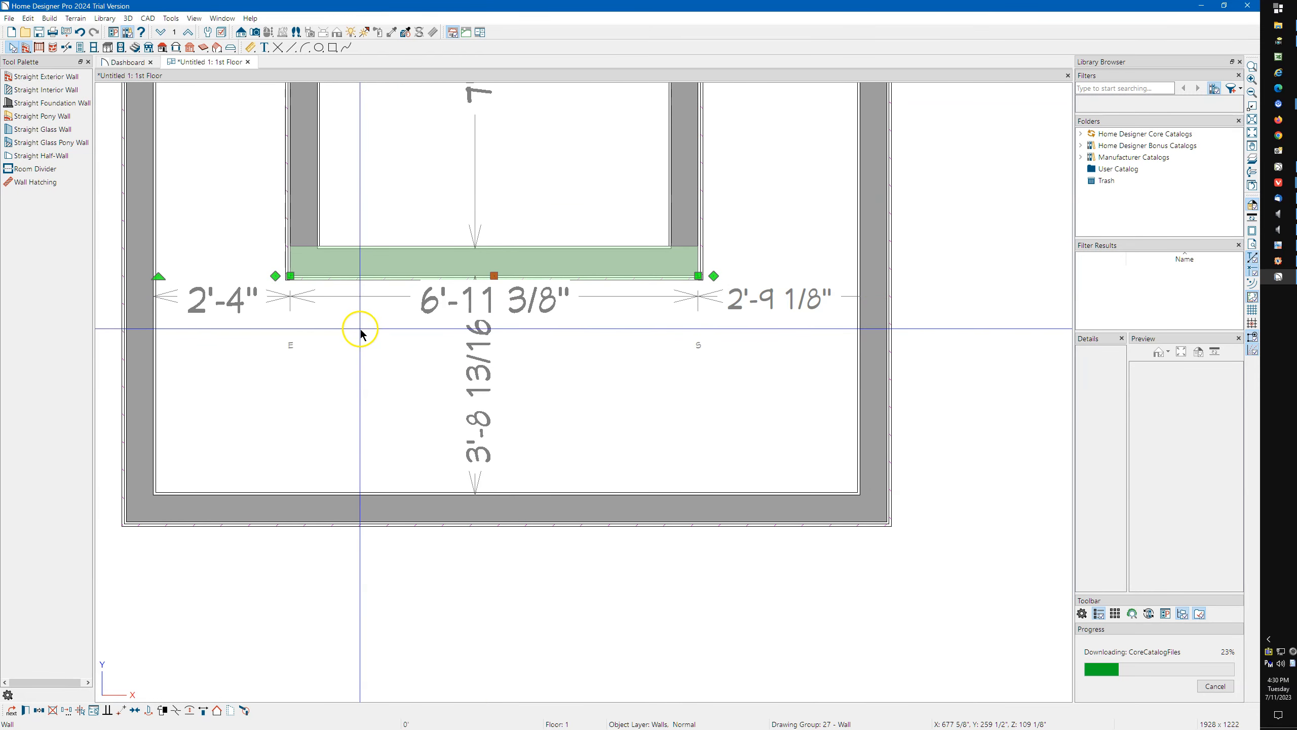
scroll(408, 375, "down", 1)
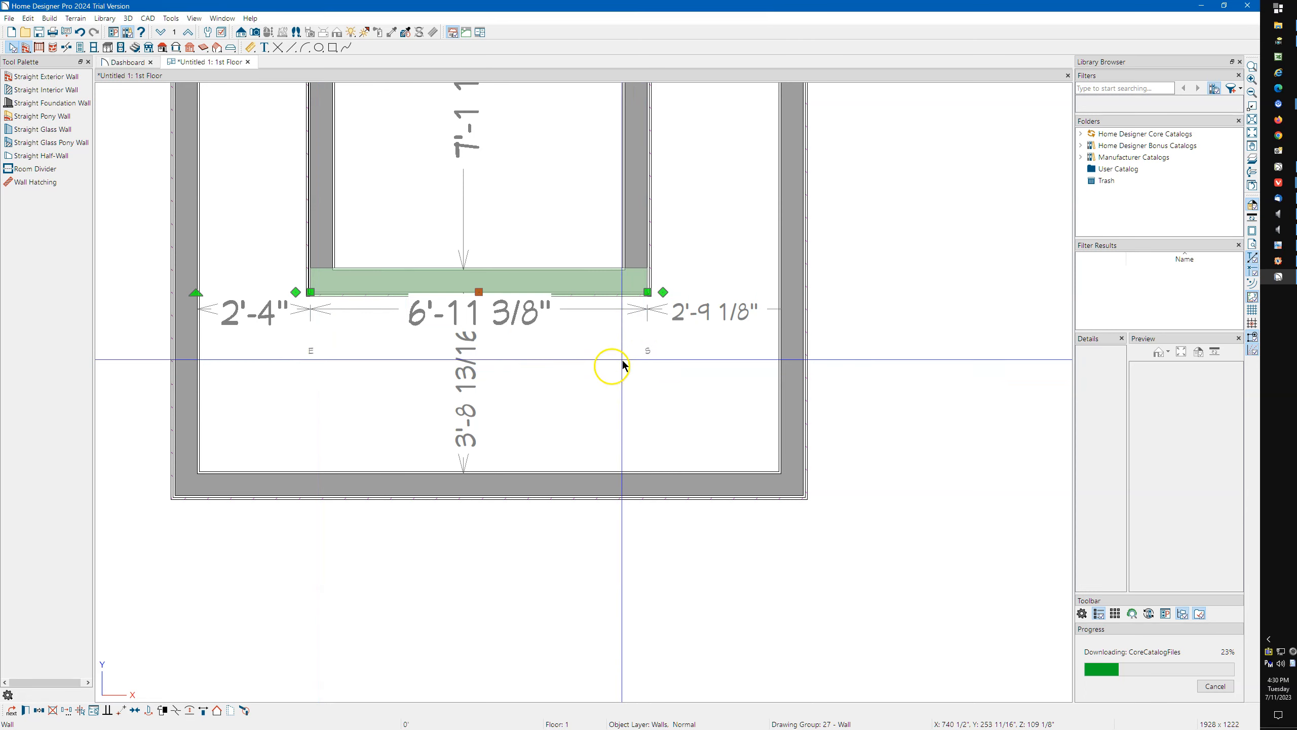
Review the structure and label settings in the specification of the inner room's bottom wall, and close it without changes.
left_click(414, 284)
double_click(413, 281)
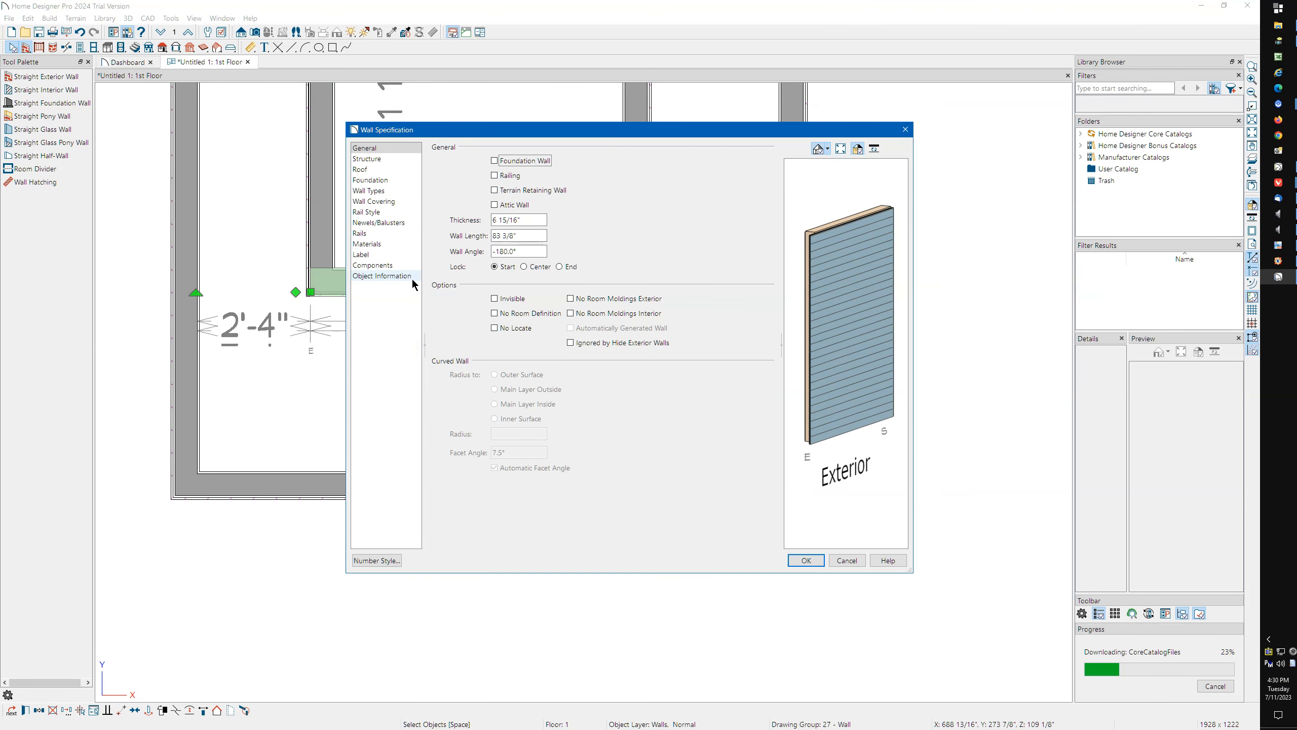
left_click(383, 158)
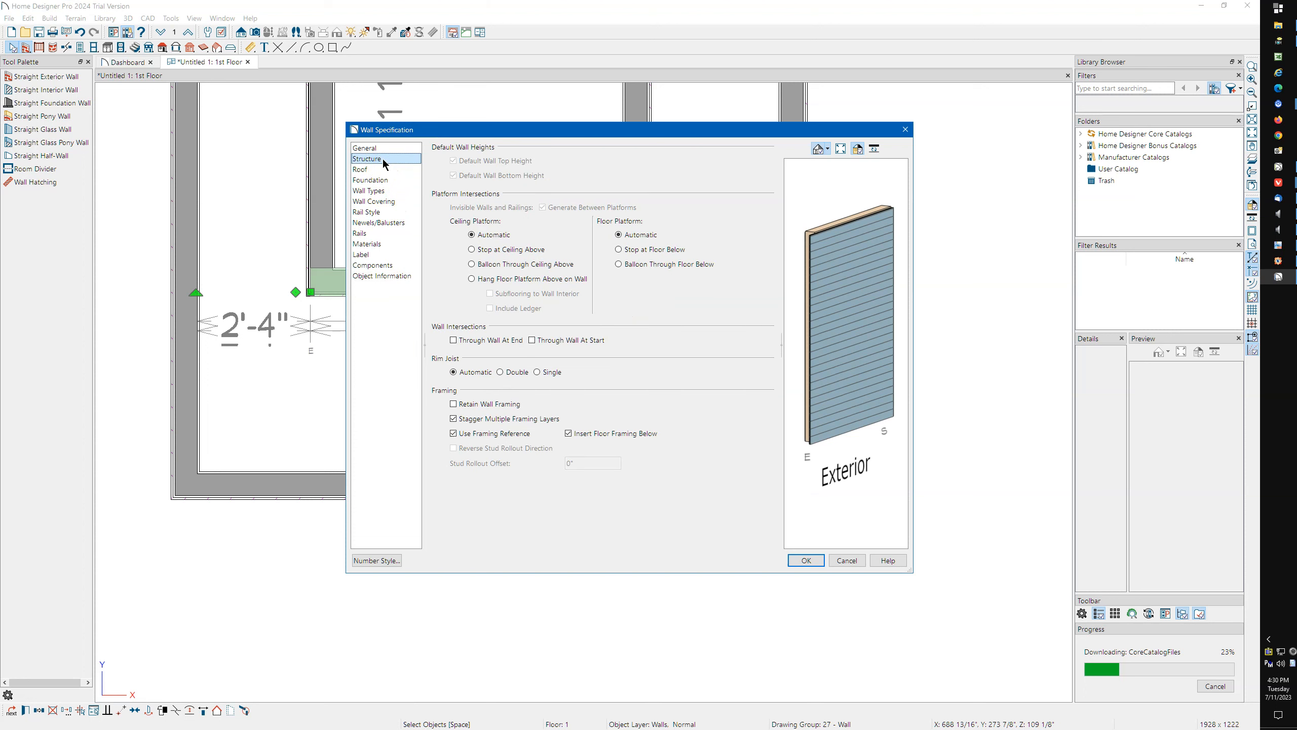
left_click(374, 254)
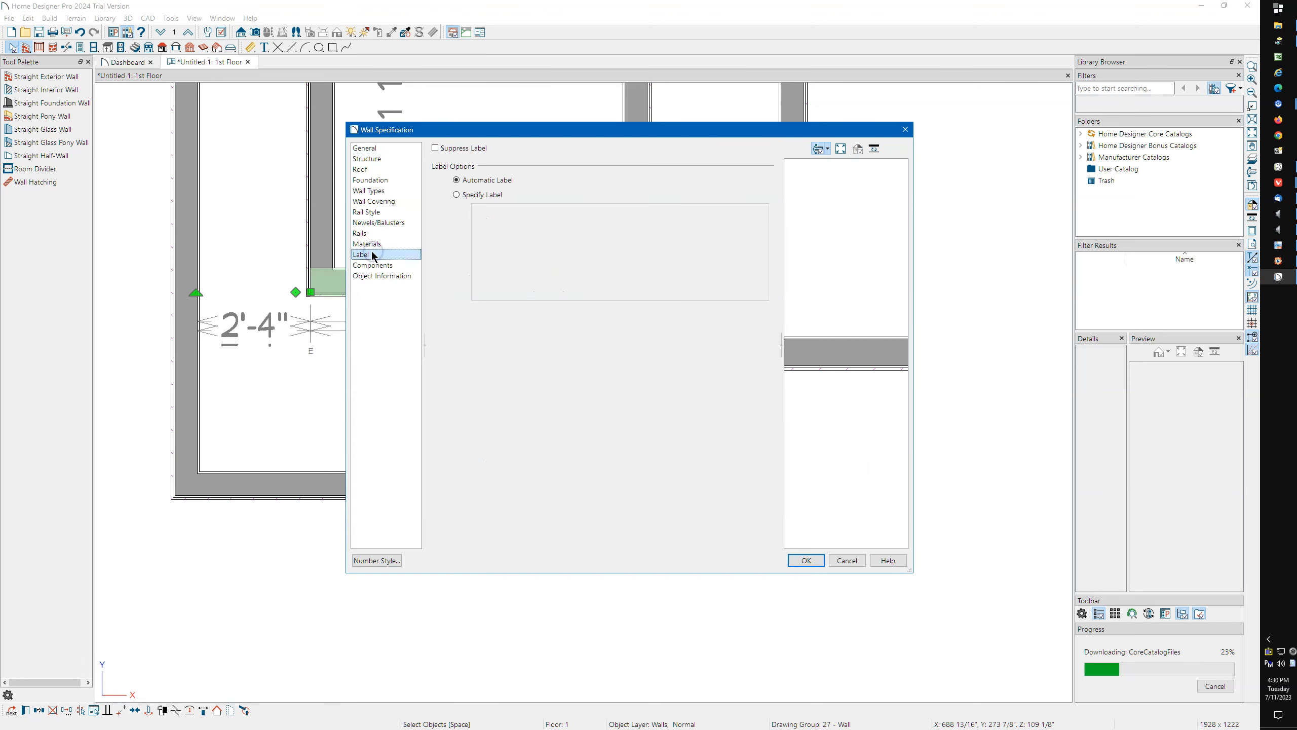
left_click(383, 159)
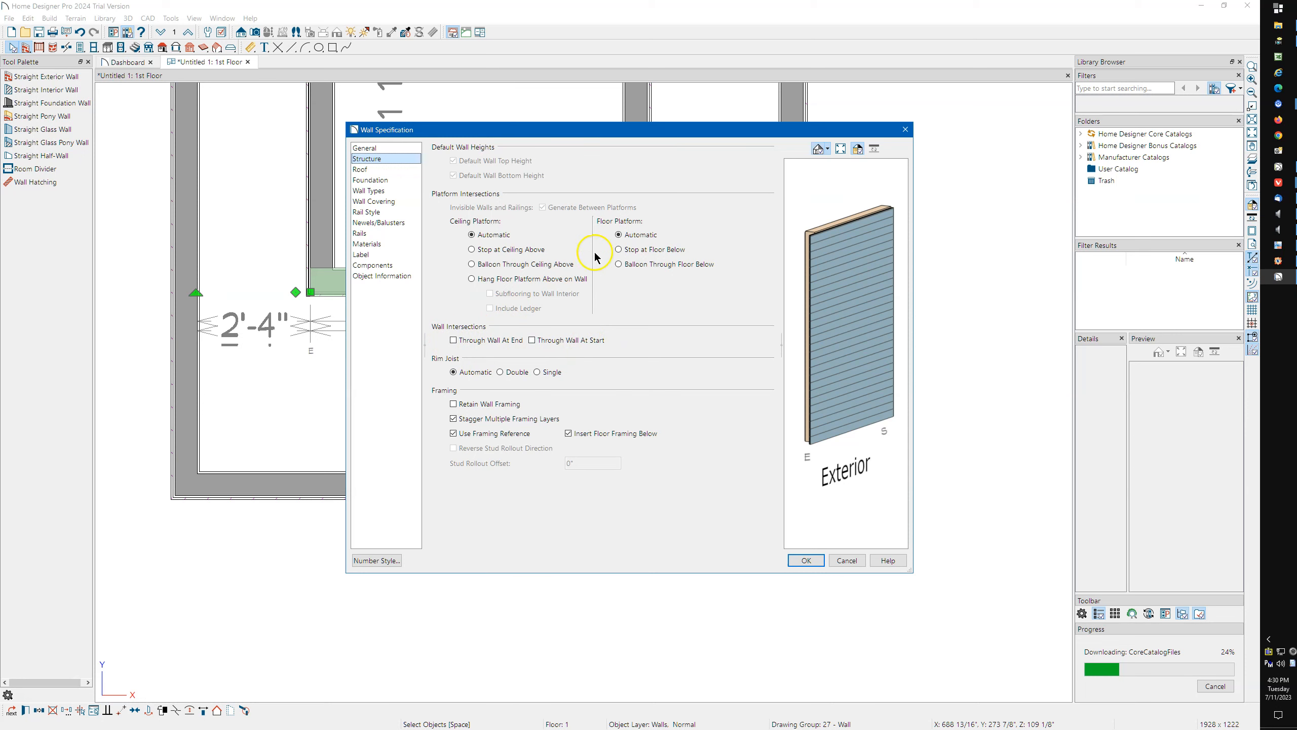
left_click(905, 129)
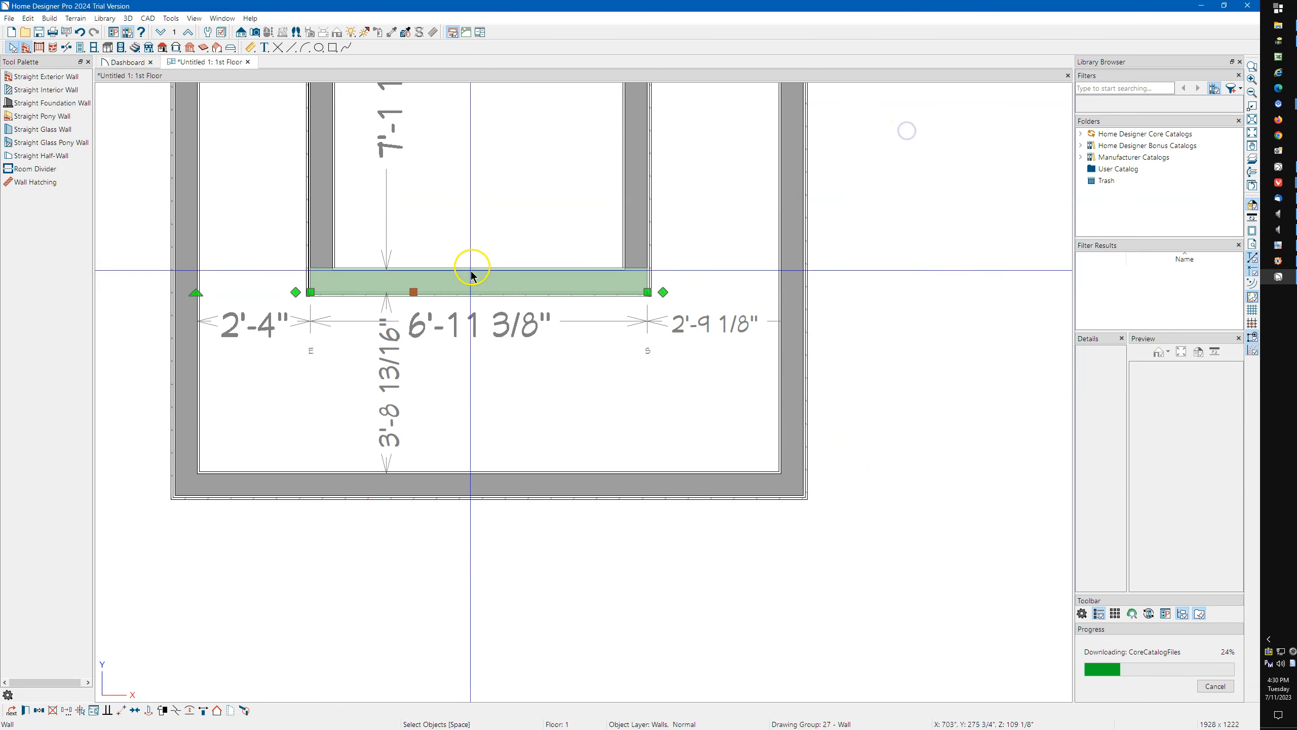
key("Escape")
Turn on the display of the "Walls, Through Wall Lines" layer in the floor plan.
scroll(424, 406, "down", 4)
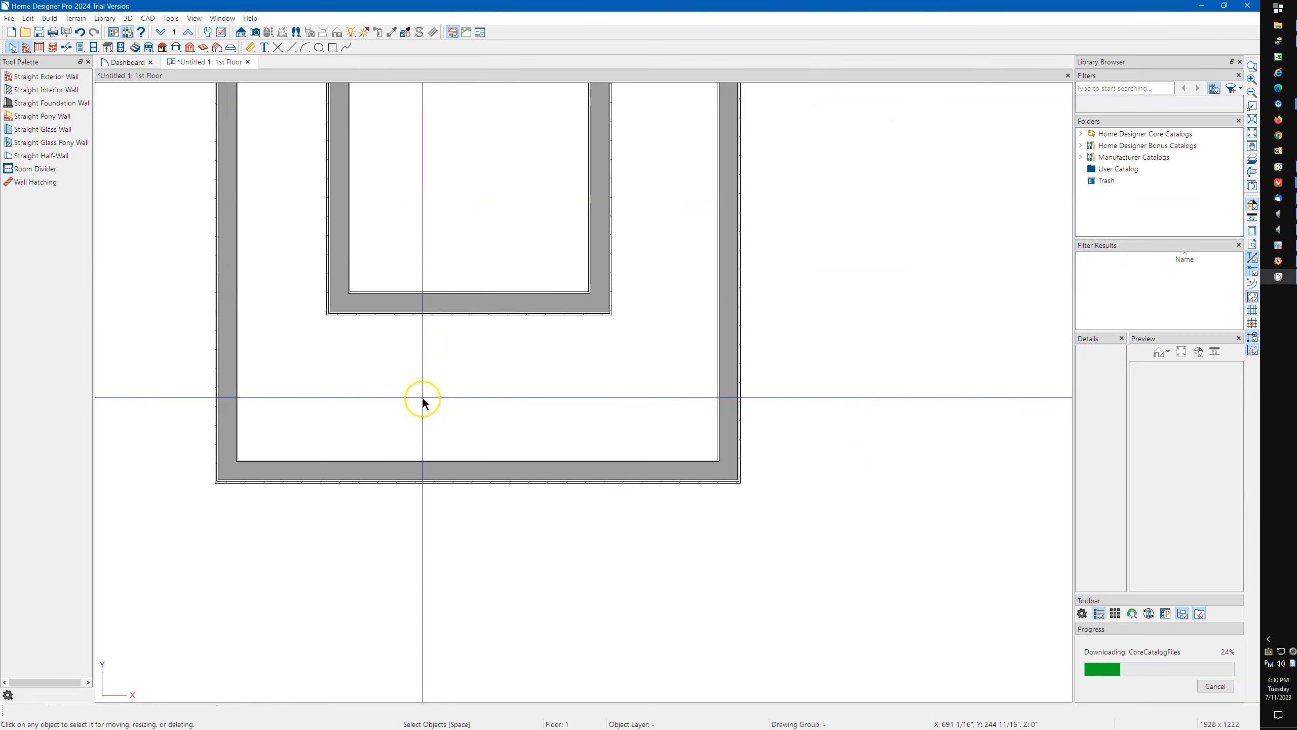
middle_click_drag(434, 276, 435, 320)
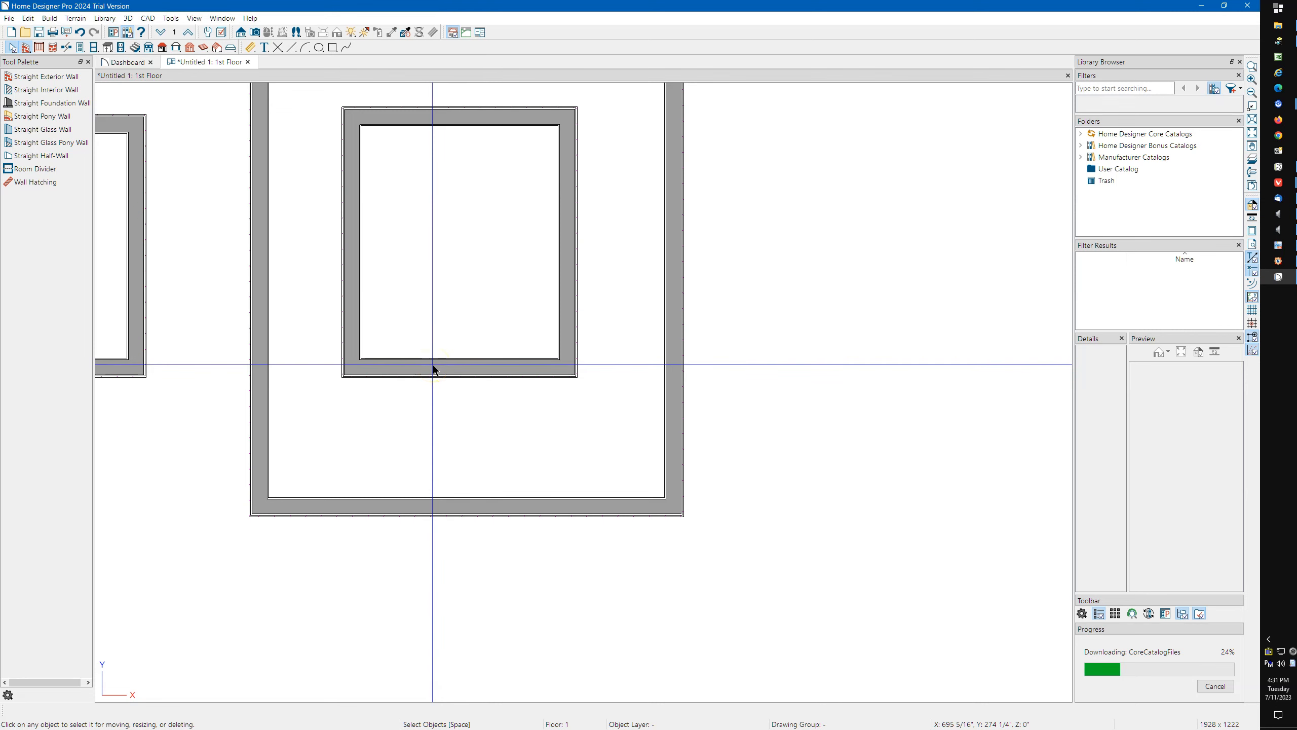
scroll(542, 368, "up", 3)
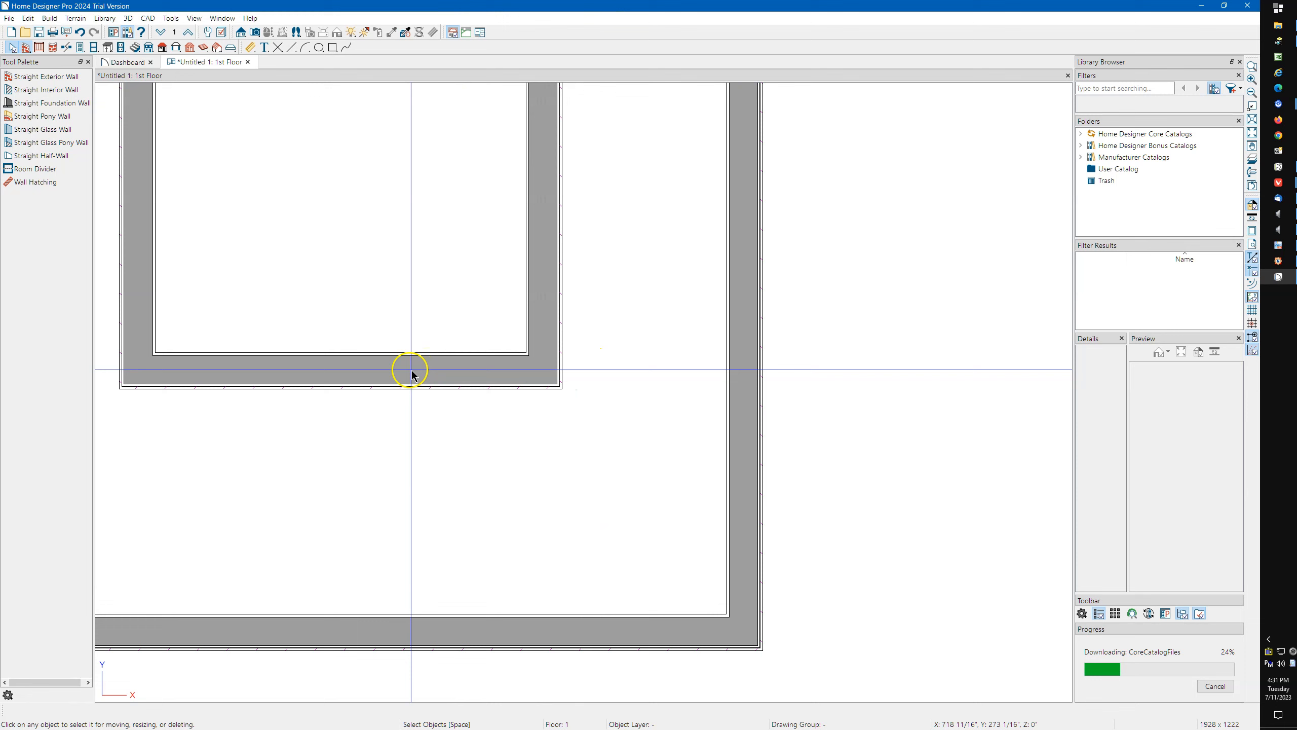
left_click(507, 379)
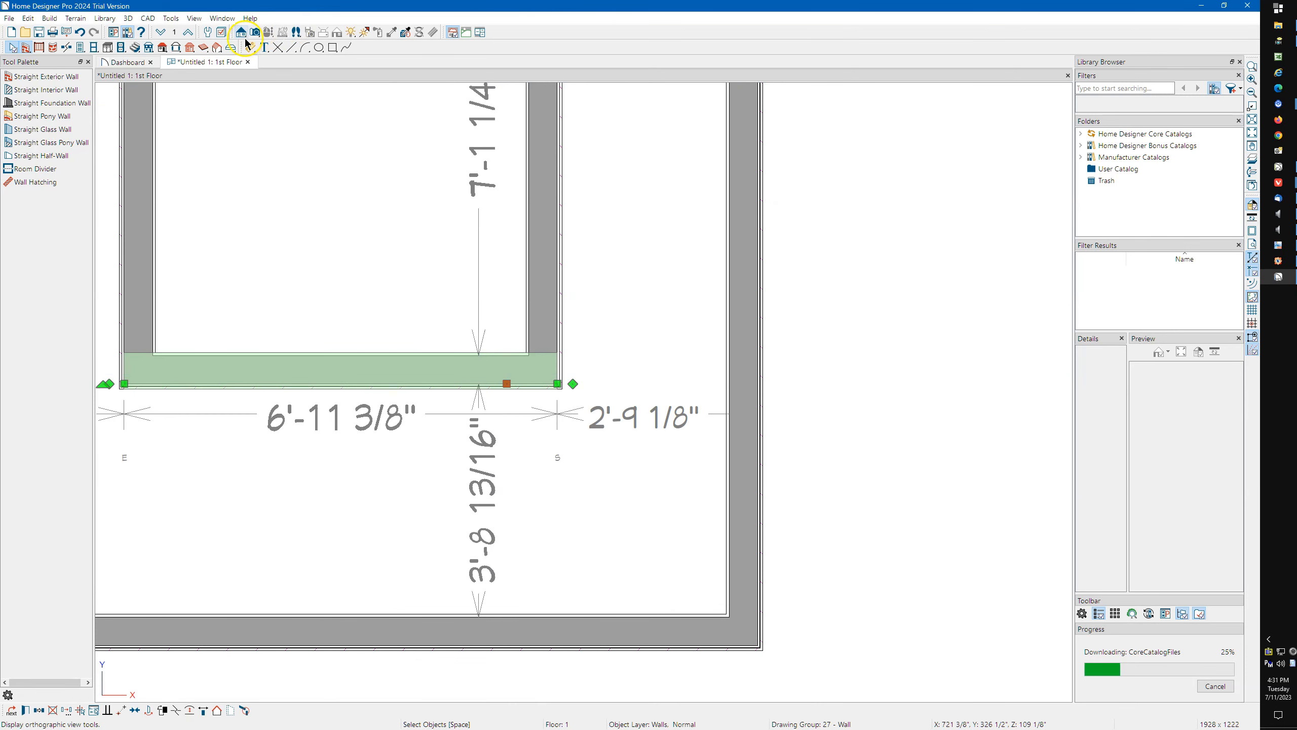
left_click(223, 33)
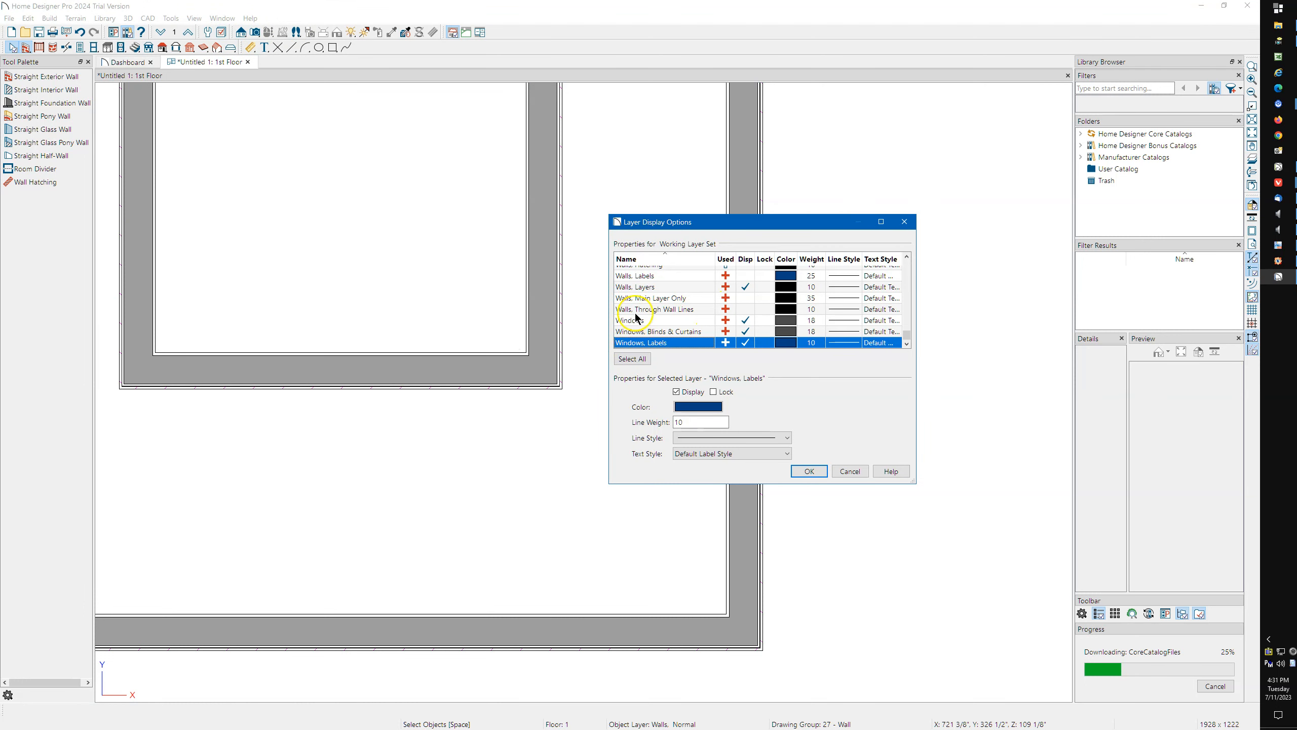
left_click(749, 310)
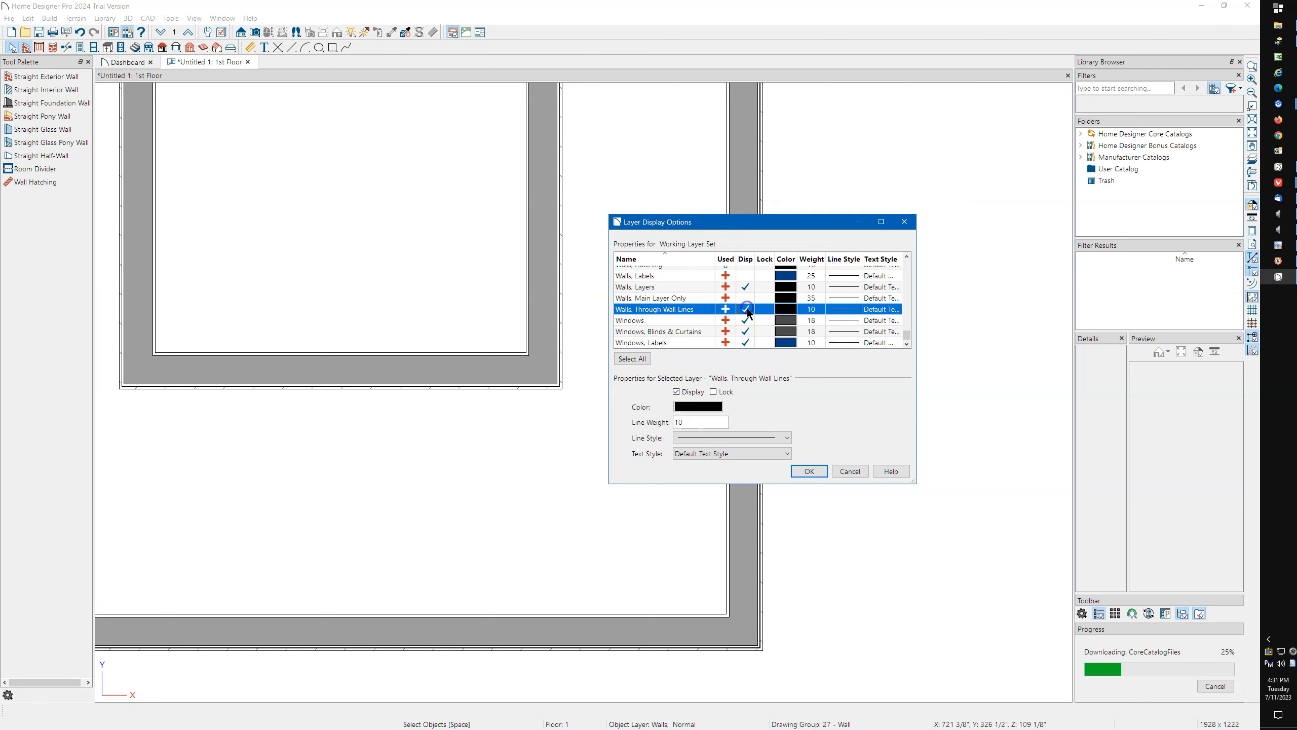
left_click(801, 466)
Examine the through wall lines at the lower right corners of the inner and outer rooms.
scroll(539, 409, "up", 1)
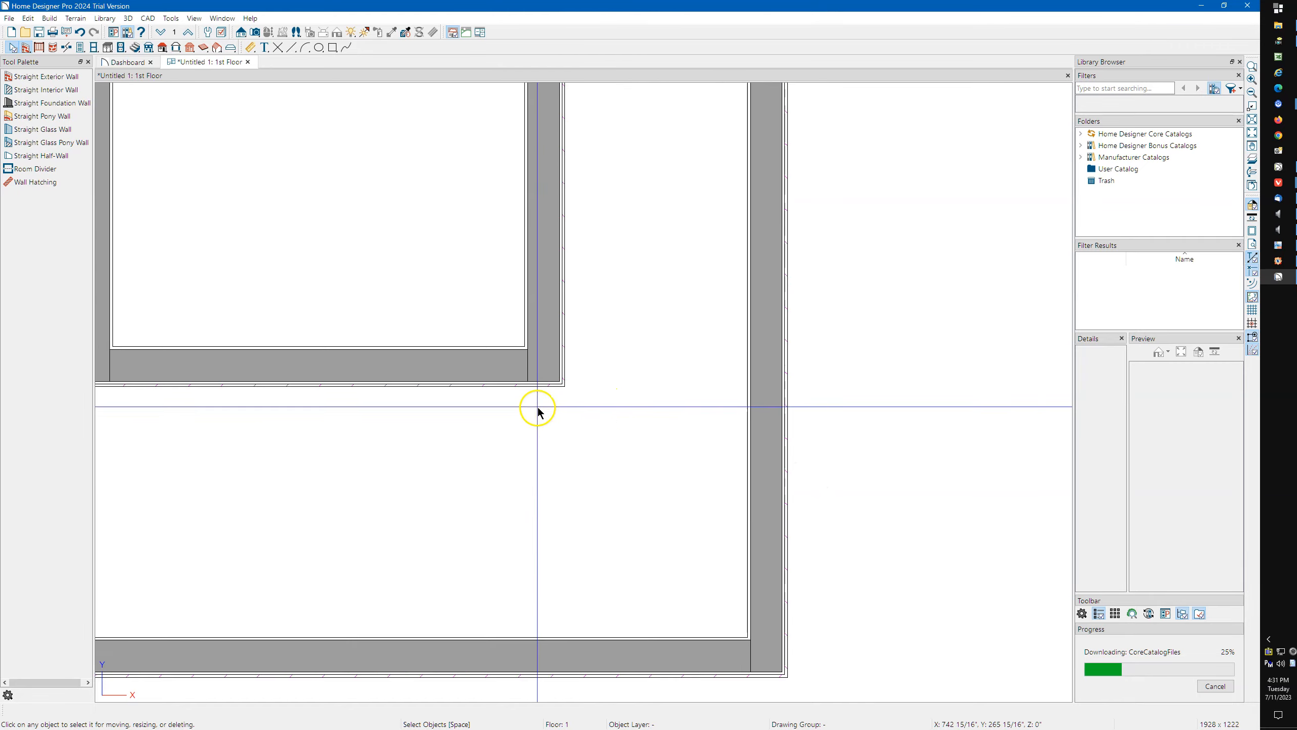
scroll(538, 409, "up", 1)
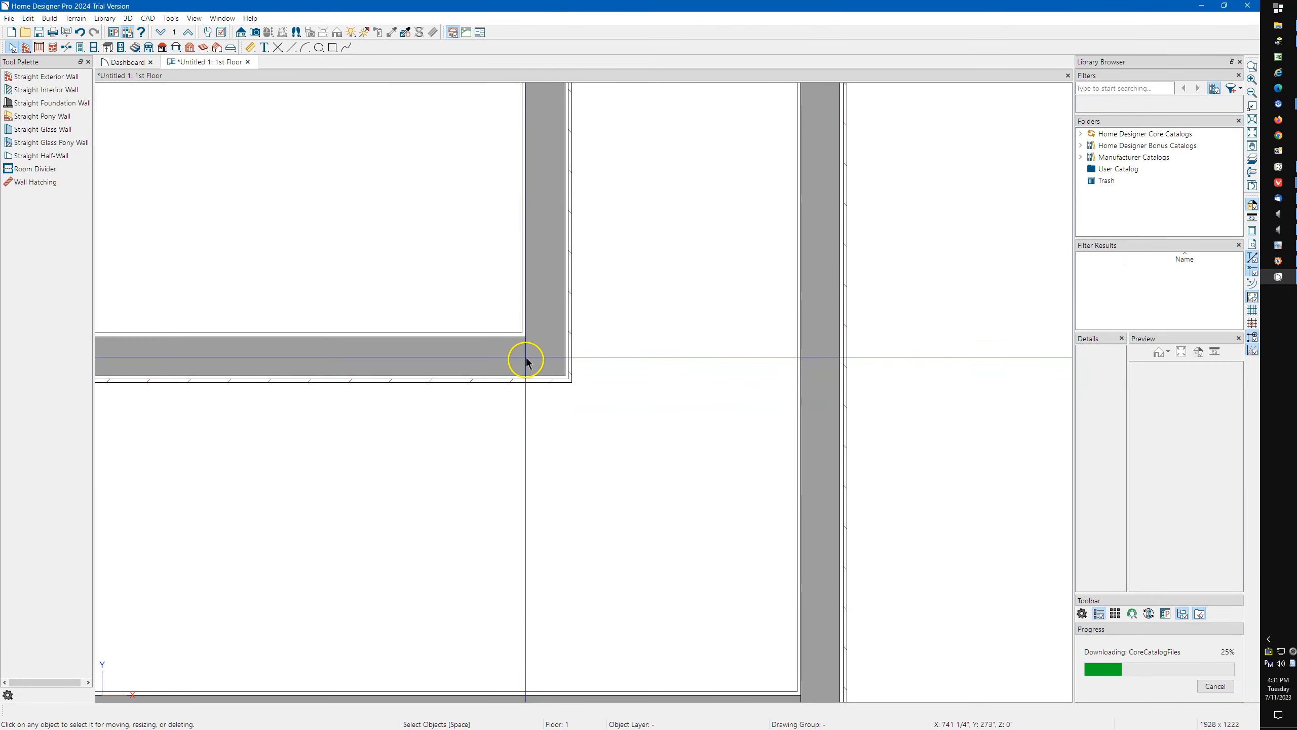
scroll(531, 360, "down", 3)
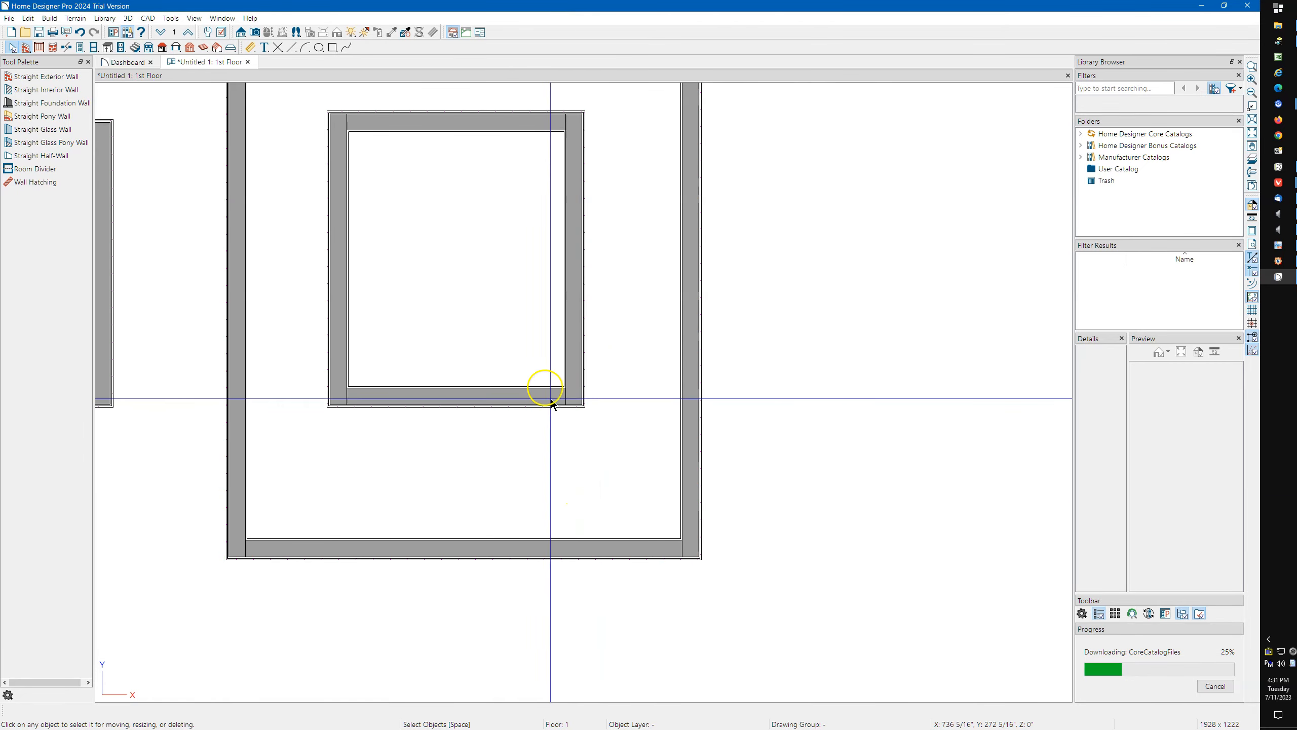
scroll(498, 306, "down", 1)
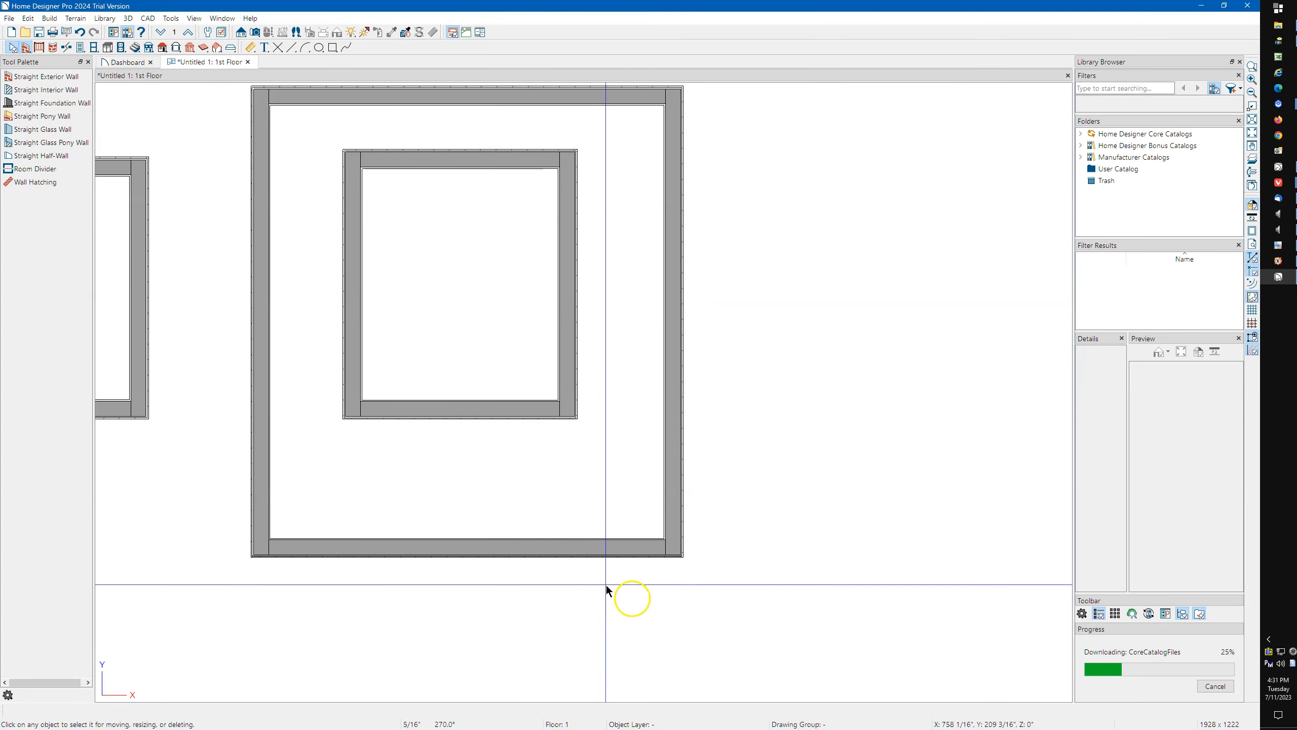
scroll(664, 551, "up", 4)
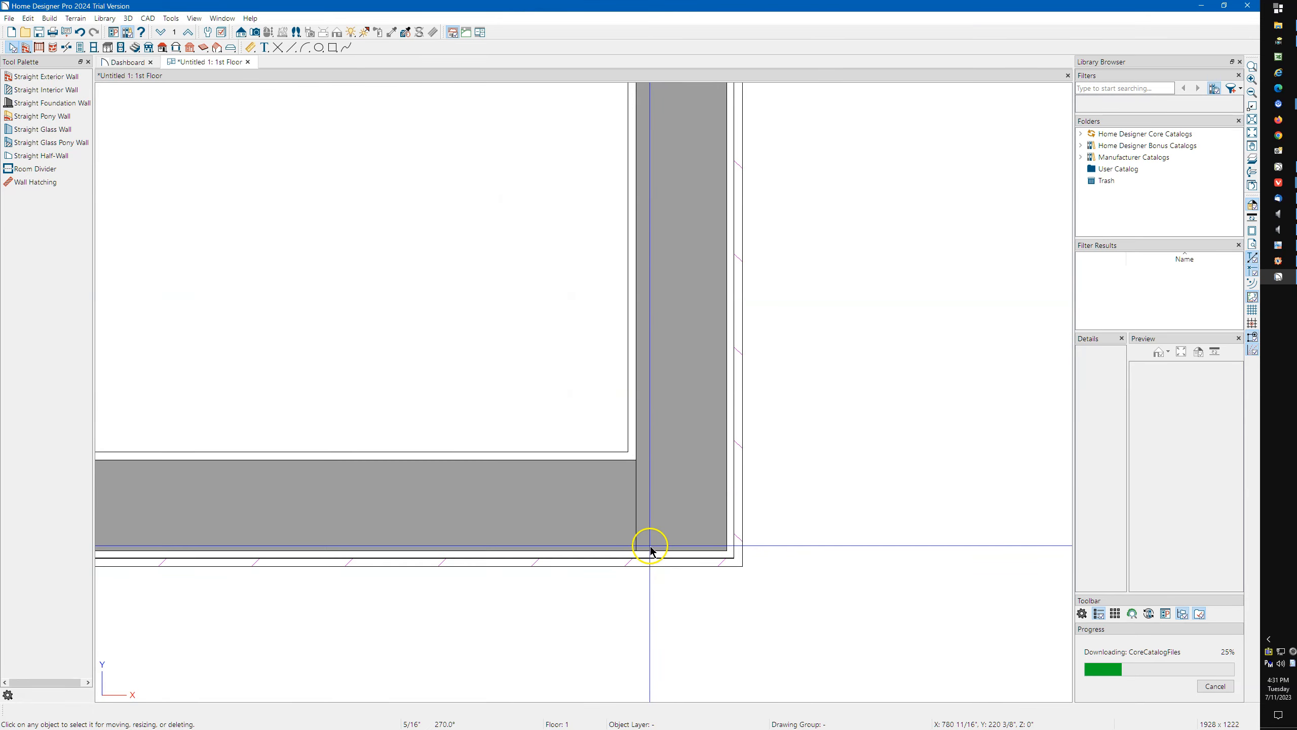
scroll(639, 526, "down", 3)
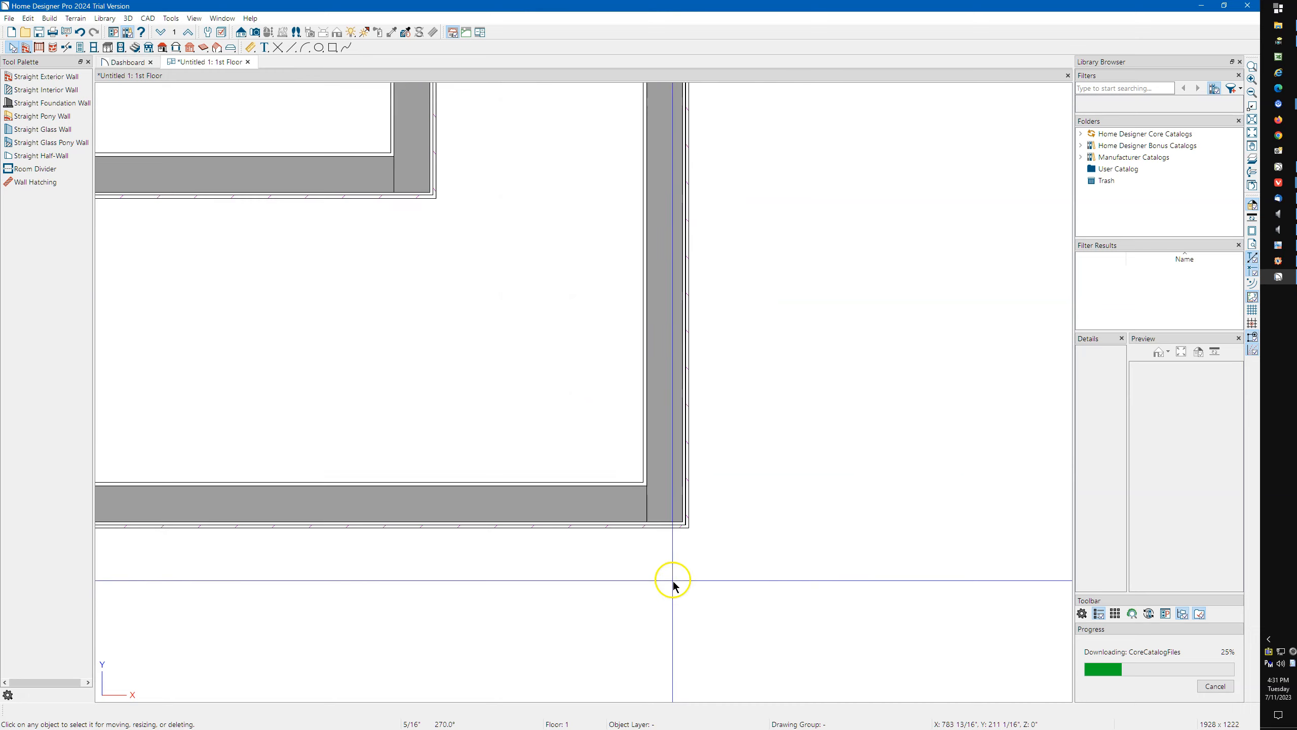
scroll(677, 552, "down", 3)
scroll(379, 371, "up", 5)
Enable Through Wall At End in the wall specification of the inner room's bottom wall and deselect the wall.
left_click(444, 399)
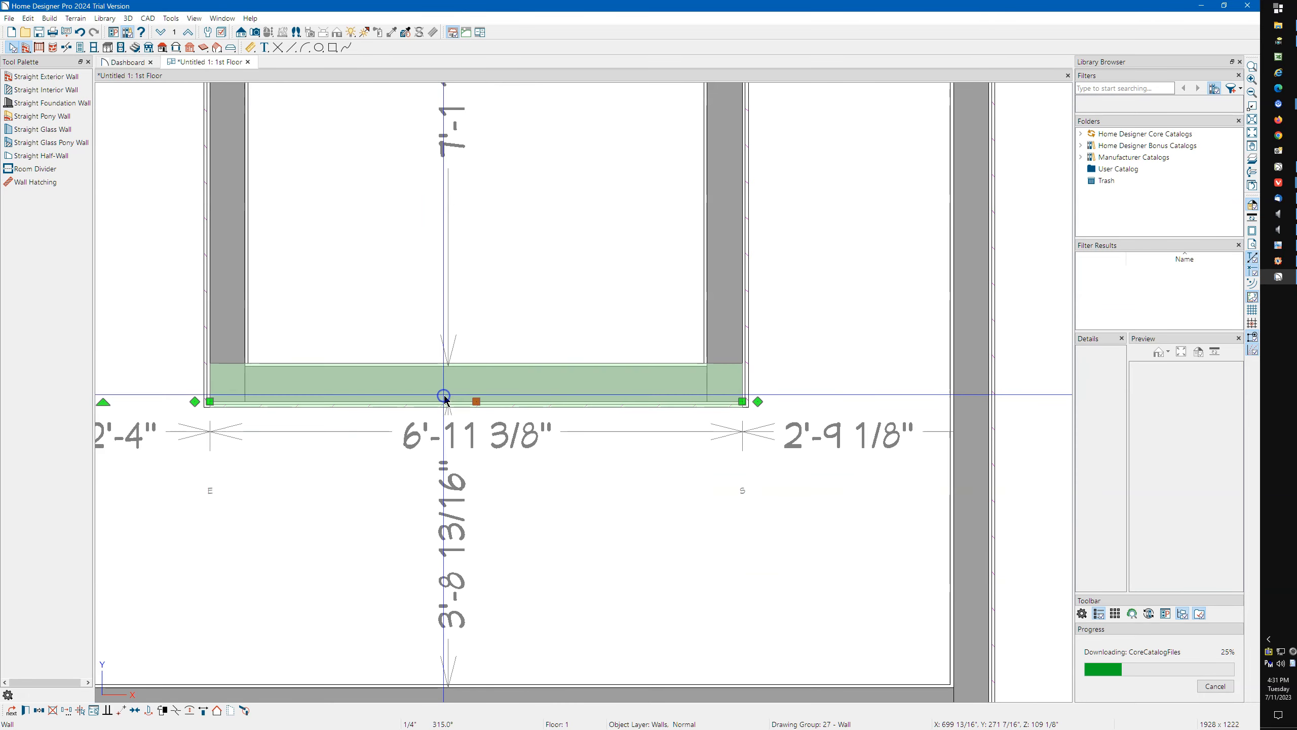
double_click(444, 399)
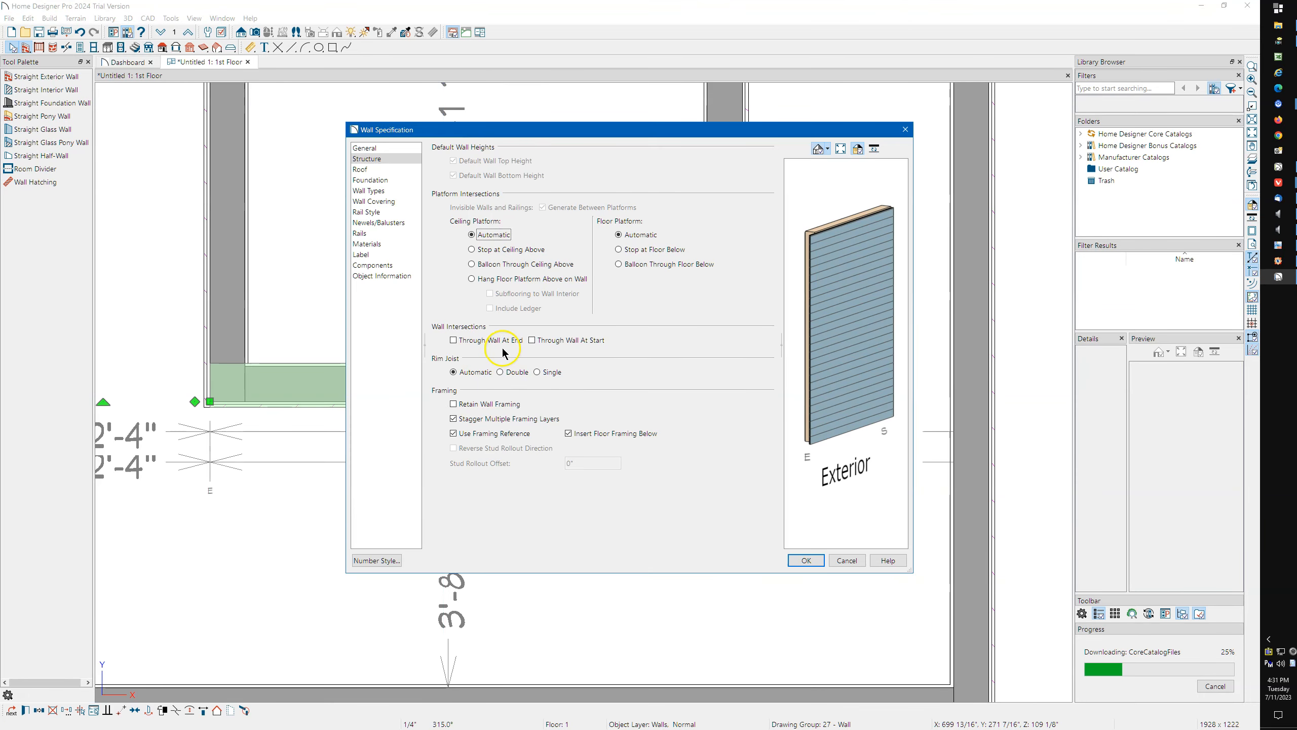
left_click(469, 341)
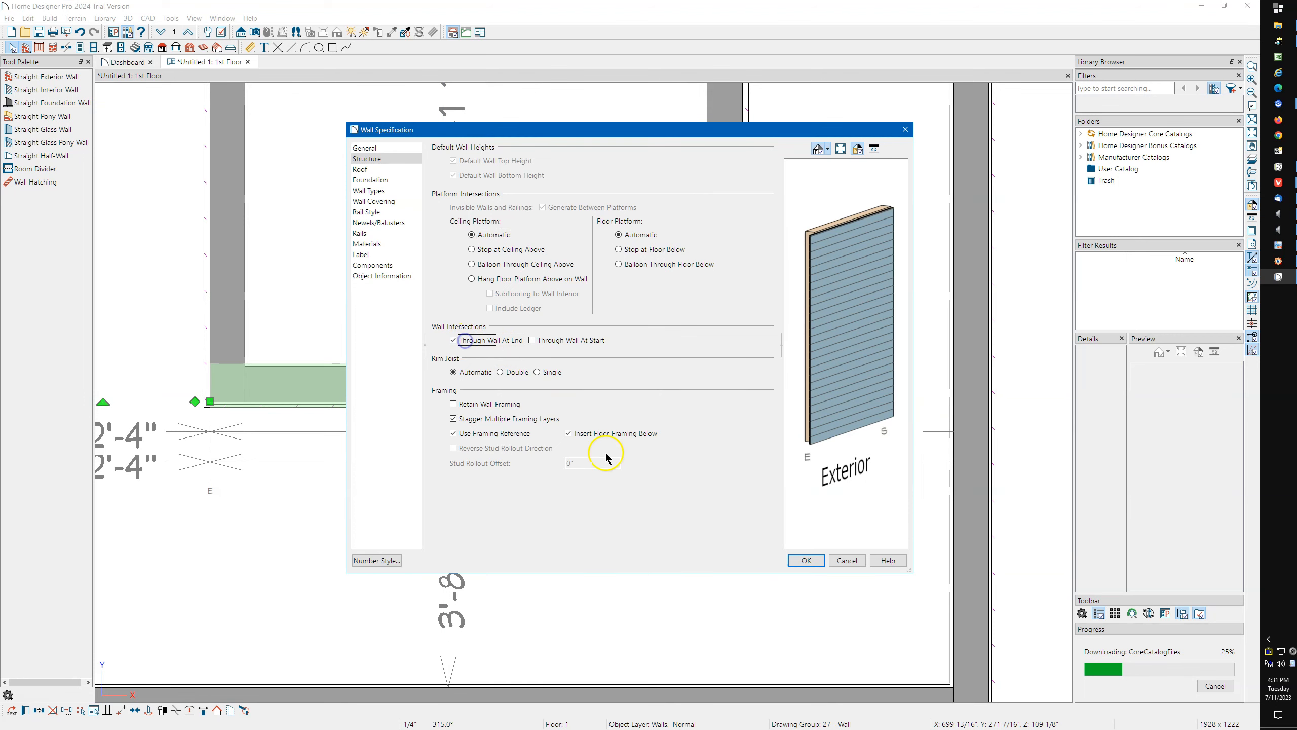
left_click(800, 560)
scroll(187, 377, "up", 2)
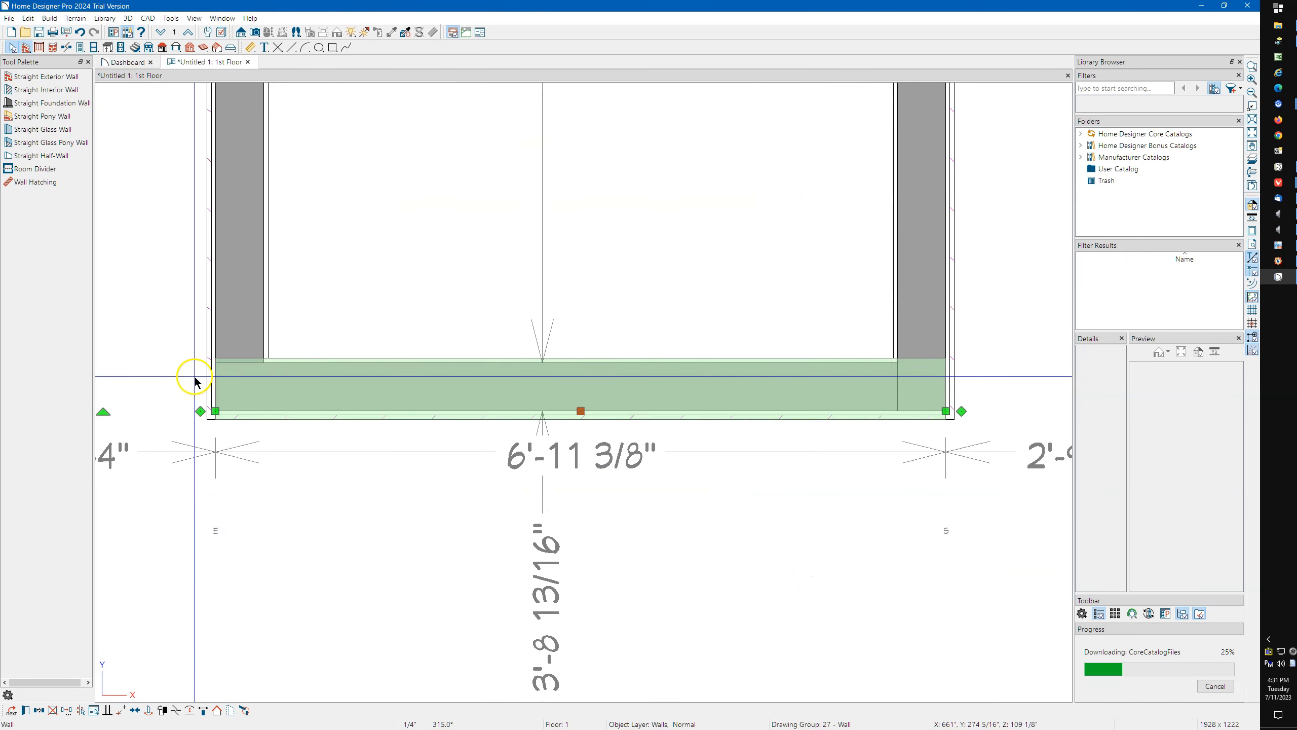
left_click(193, 377)
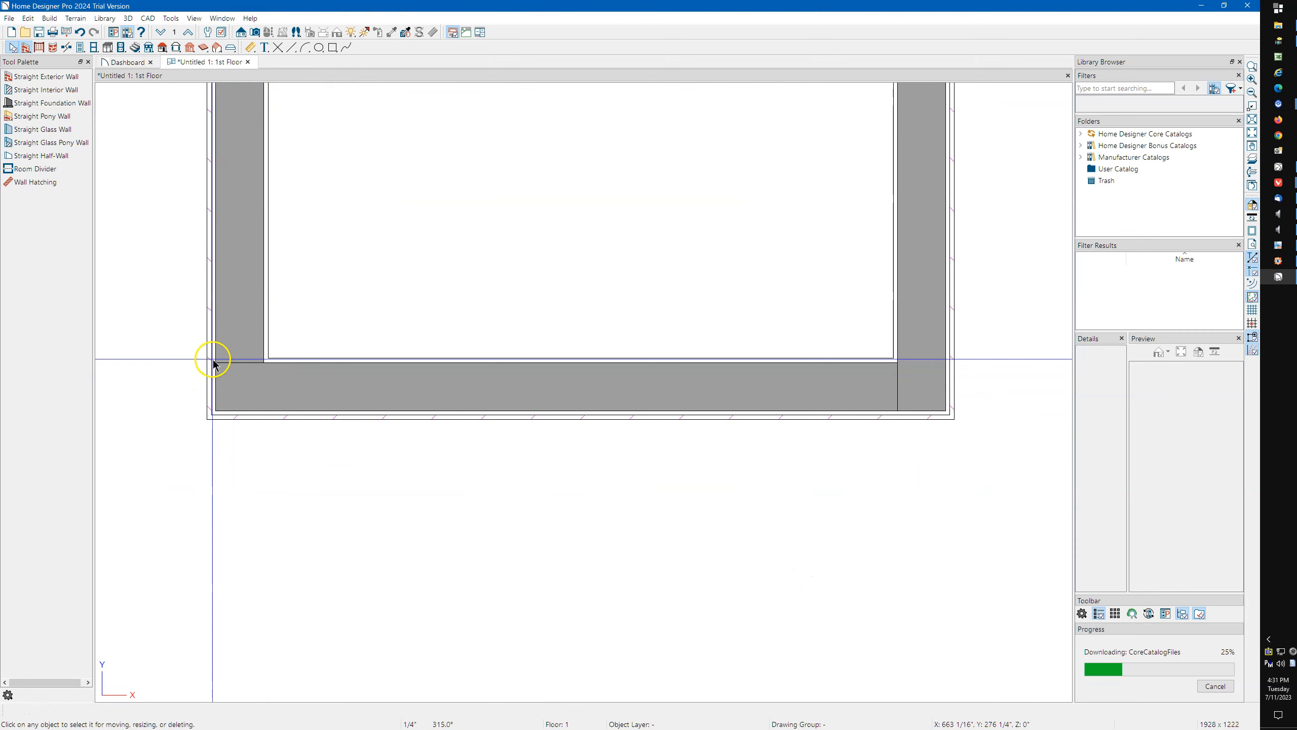
Examine the lower left corner of the inner room and compare its wall joints with those of the other rooms.
scroll(333, 487, "down", 5)
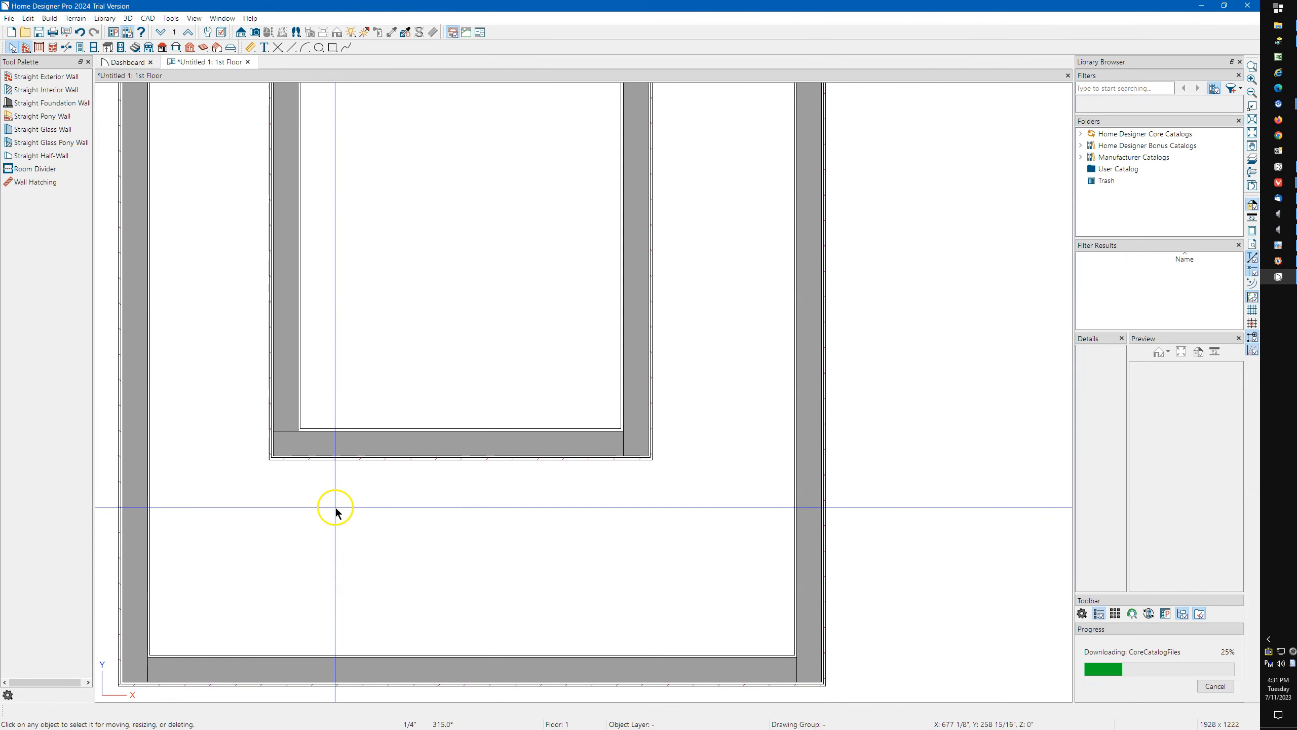
middle_click_drag(327, 298, 460, 318)
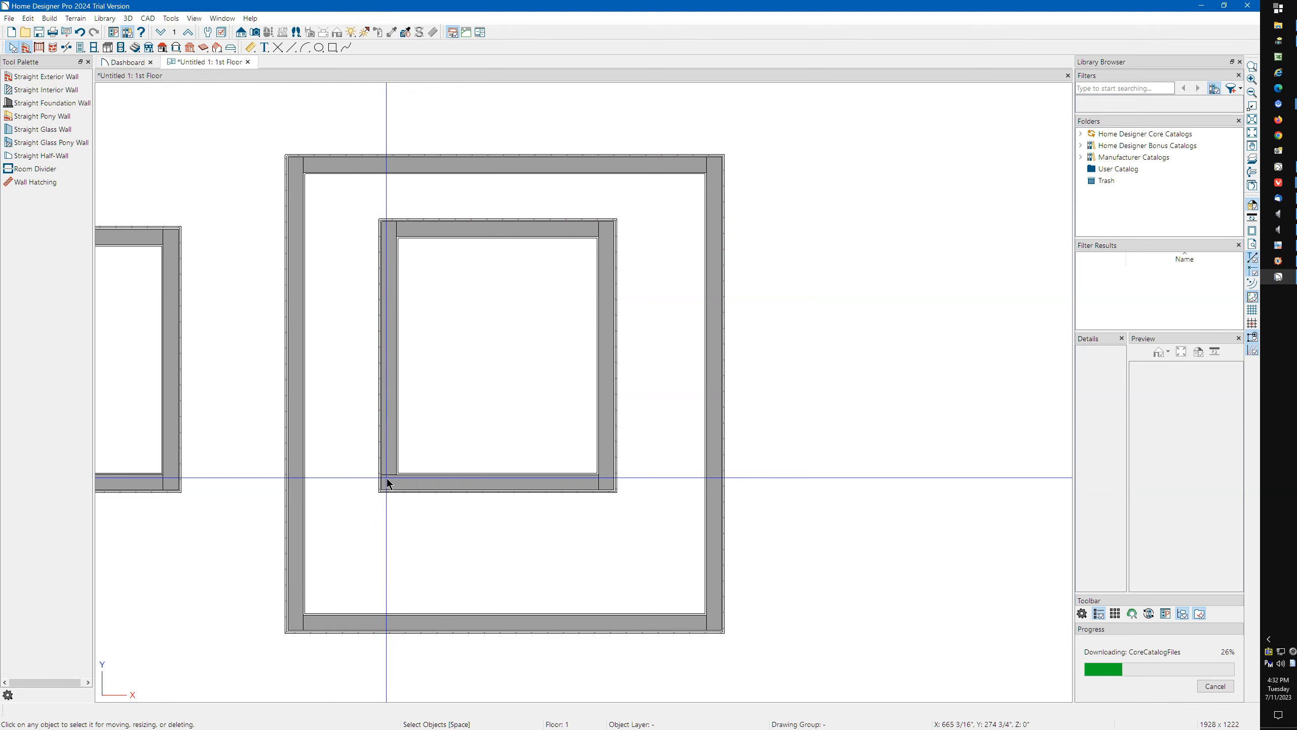
left_click(388, 483)
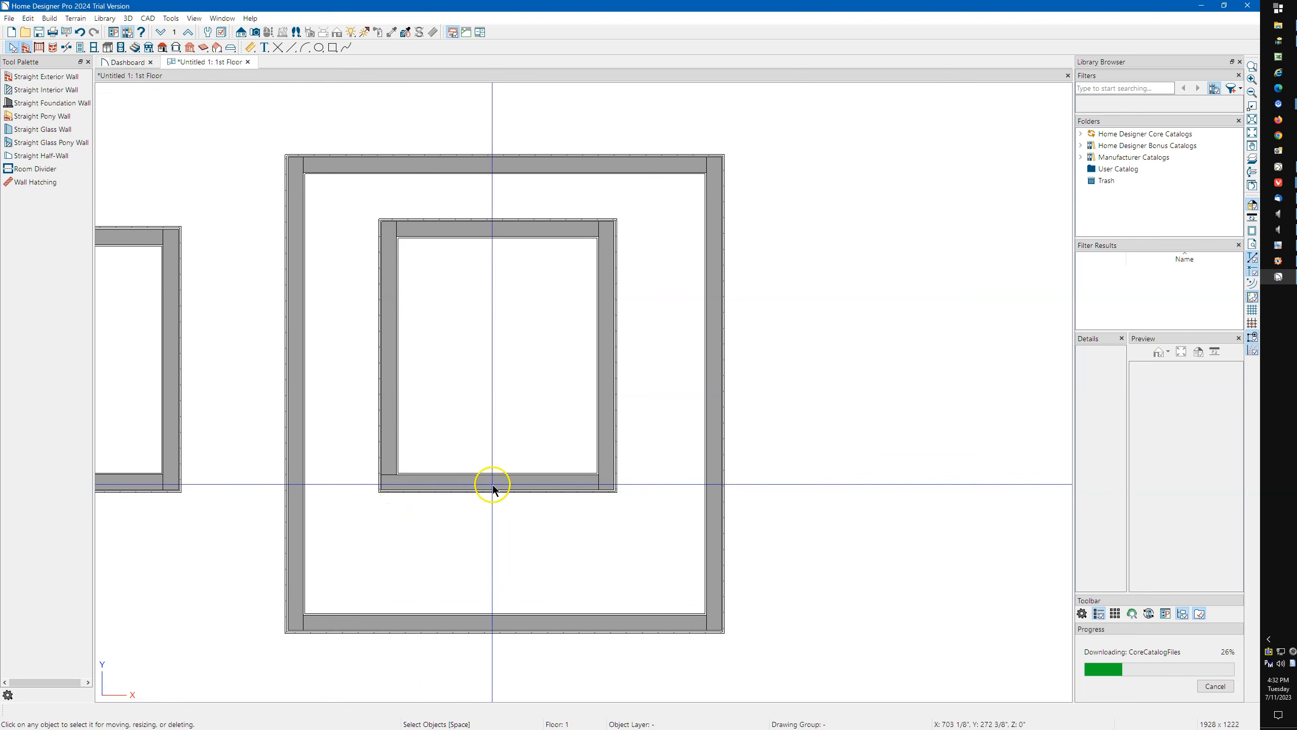
scroll(494, 483, "down", 2)
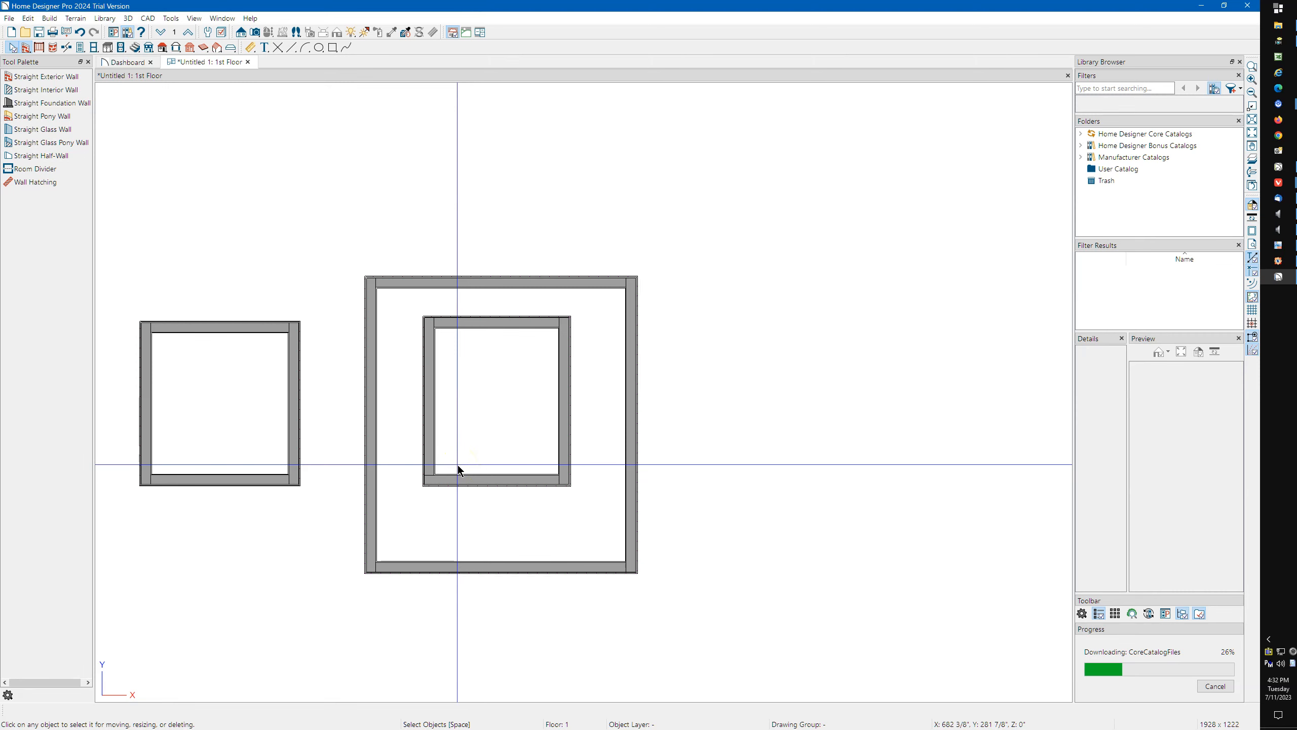
scroll(462, 464, "down", 4)
scroll(230, 506, "up", 3)
scroll(272, 464, "down", 1)
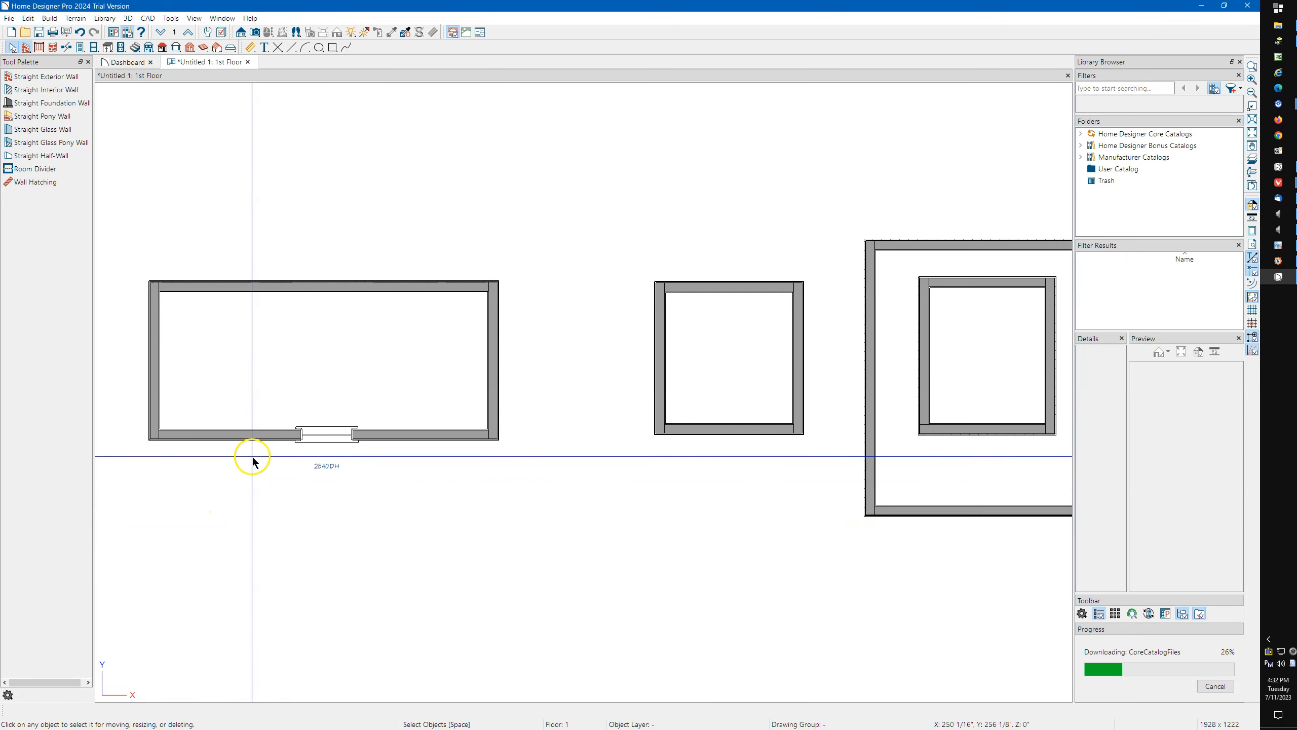
scroll(245, 460, "down", 2)
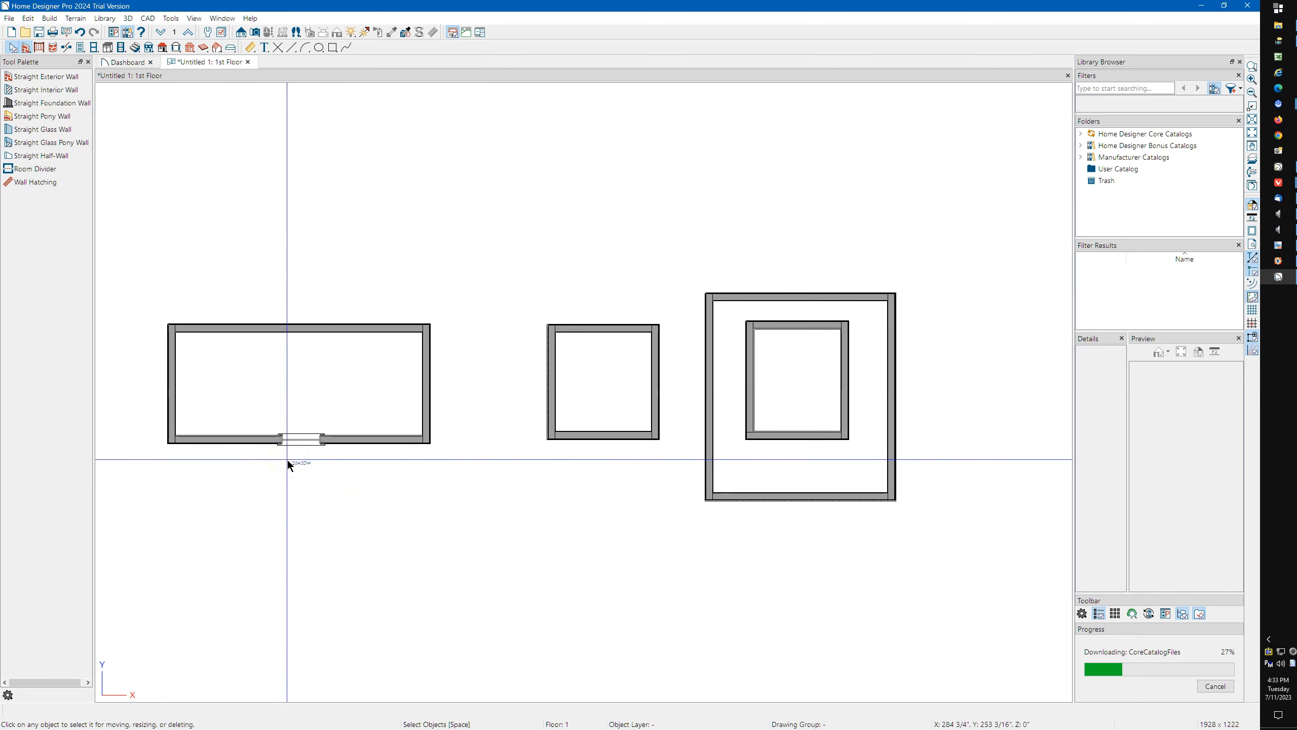
Add "Existing" on the line above 2840DH in the window's specified label, apply it and deselect the window.
scroll(287, 463, "up", 5)
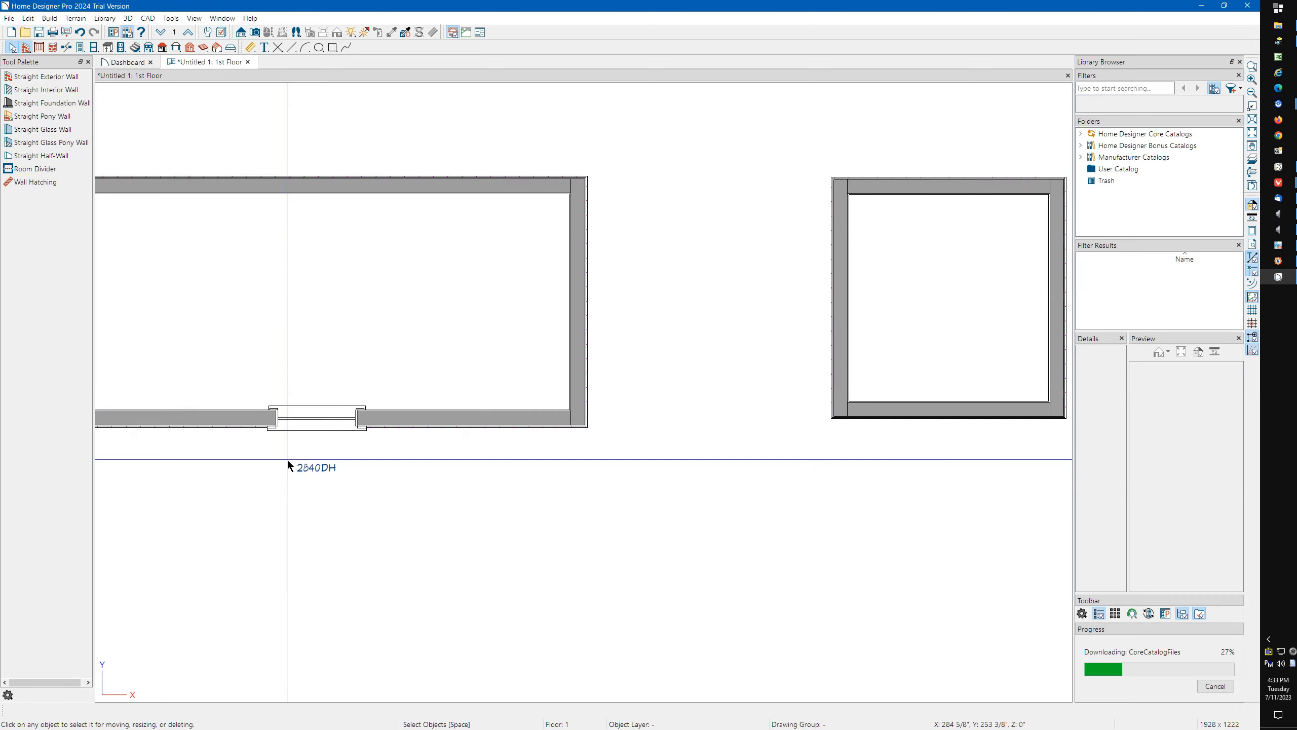
scroll(287, 465, "up", 1)
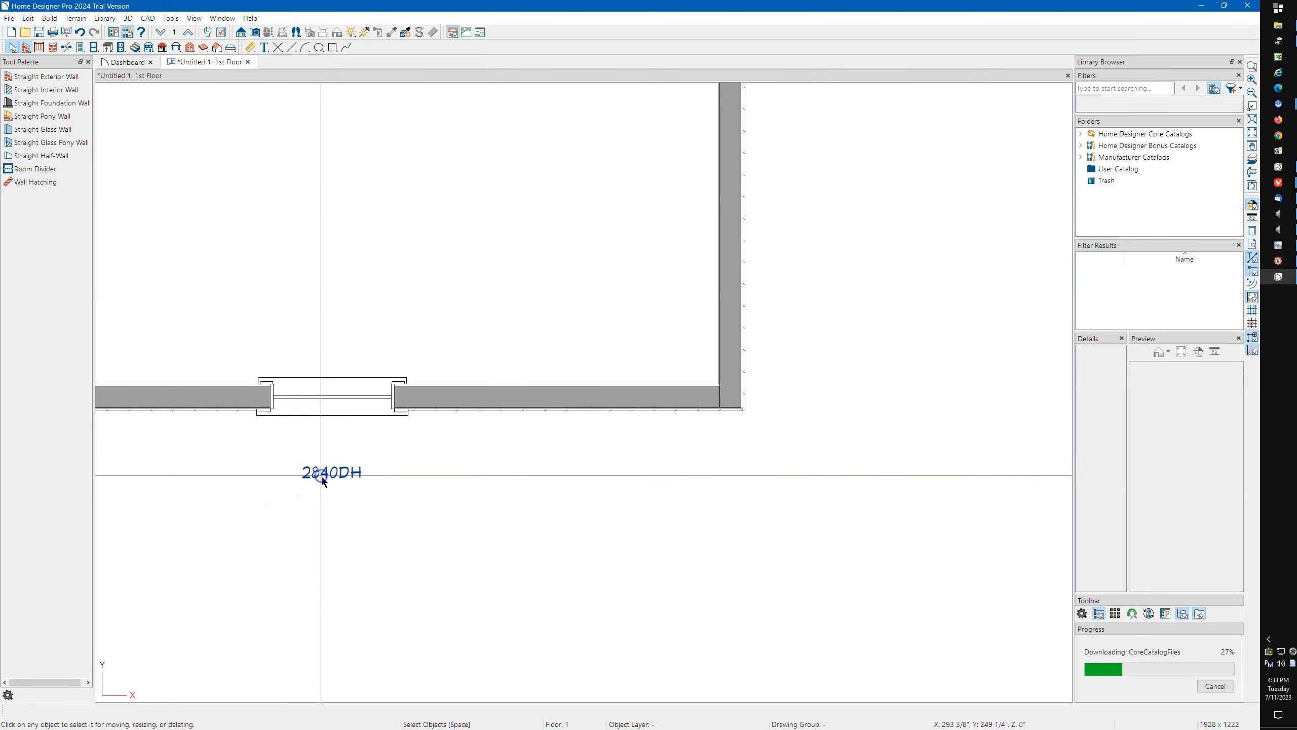
double_click(328, 391)
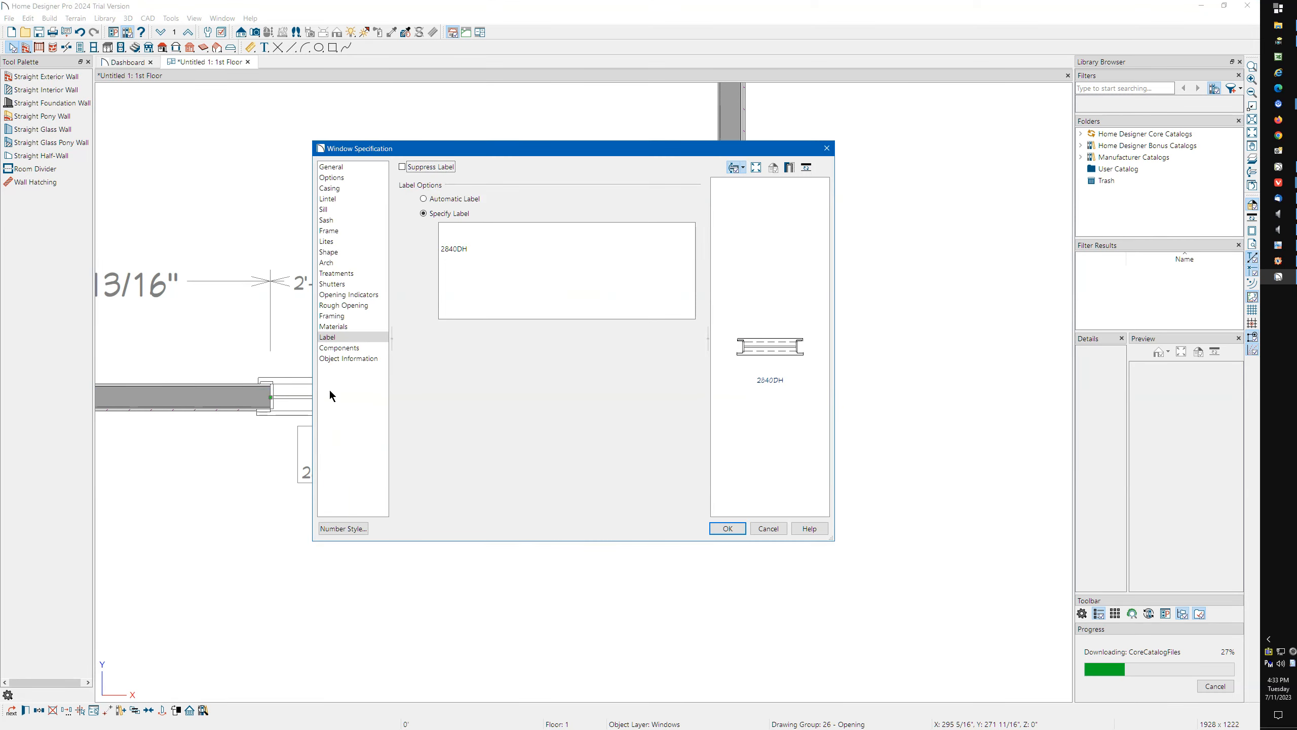
left_click(479, 249)
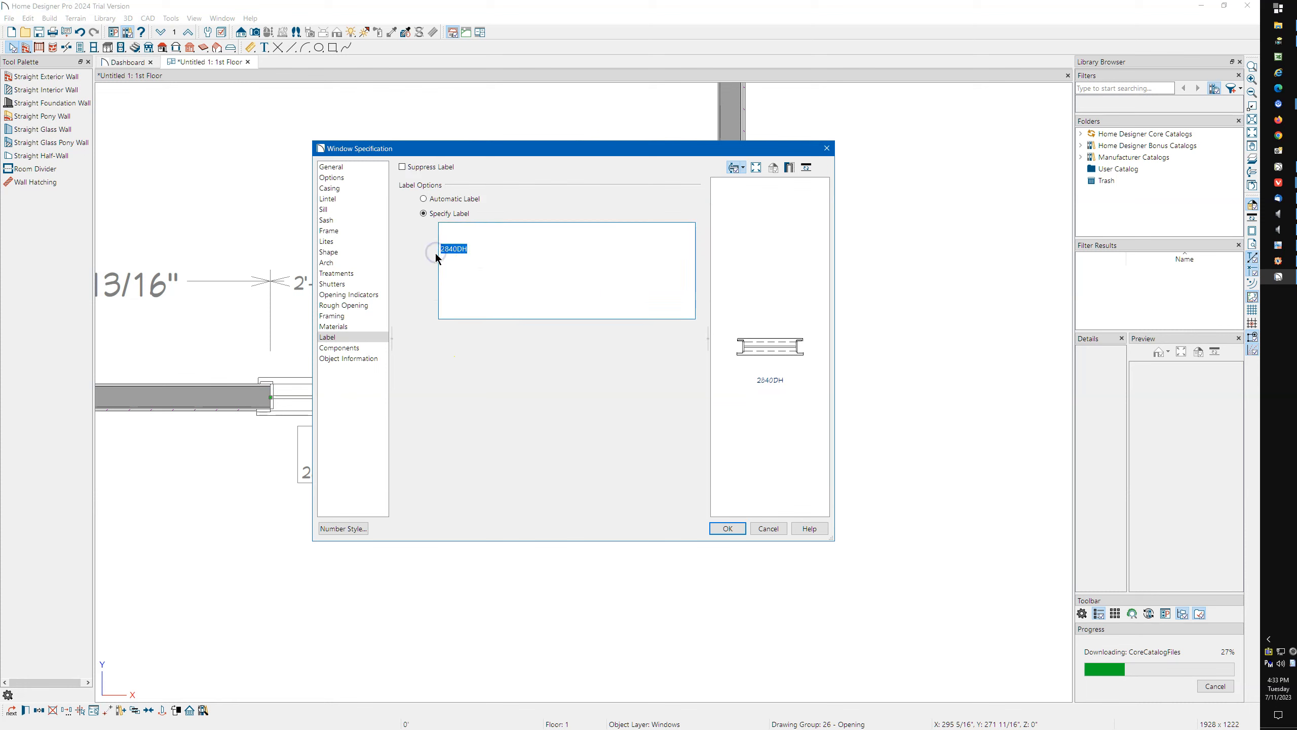
left_click(468, 250)
left_click(479, 248)
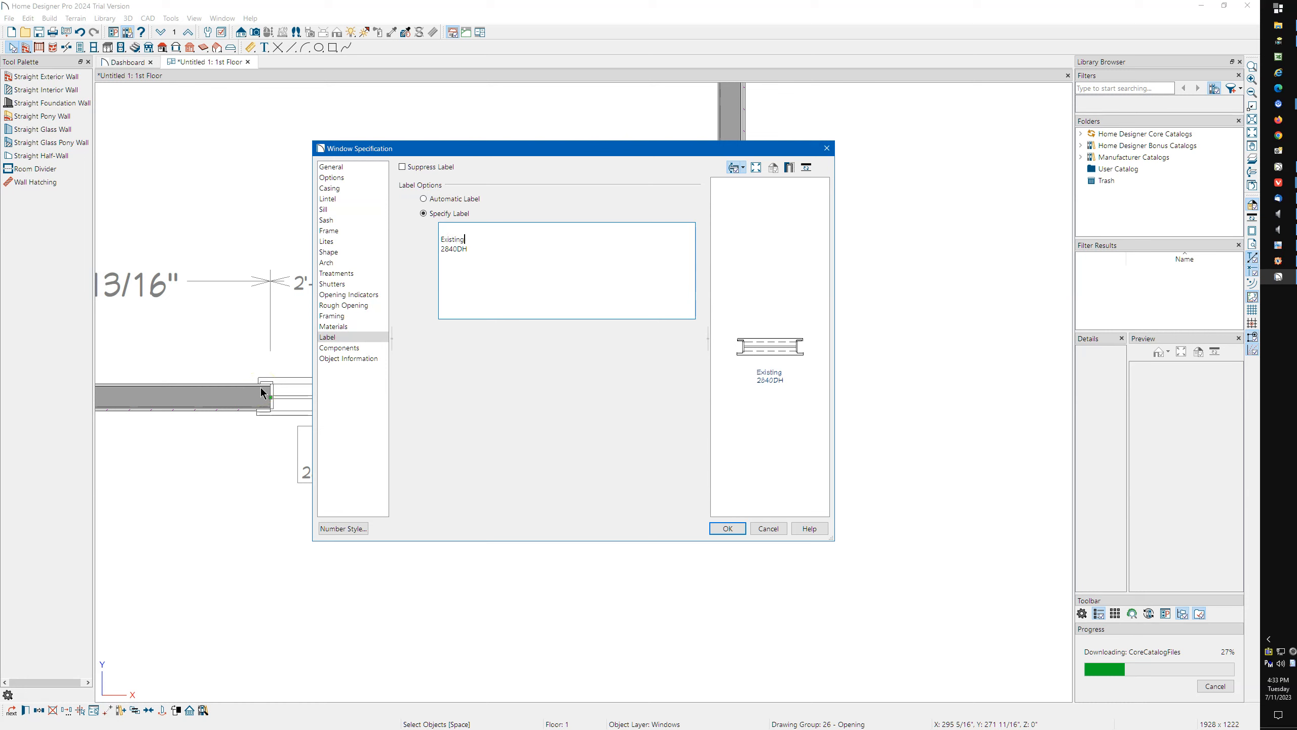
left_click(726, 530)
left_click(378, 537)
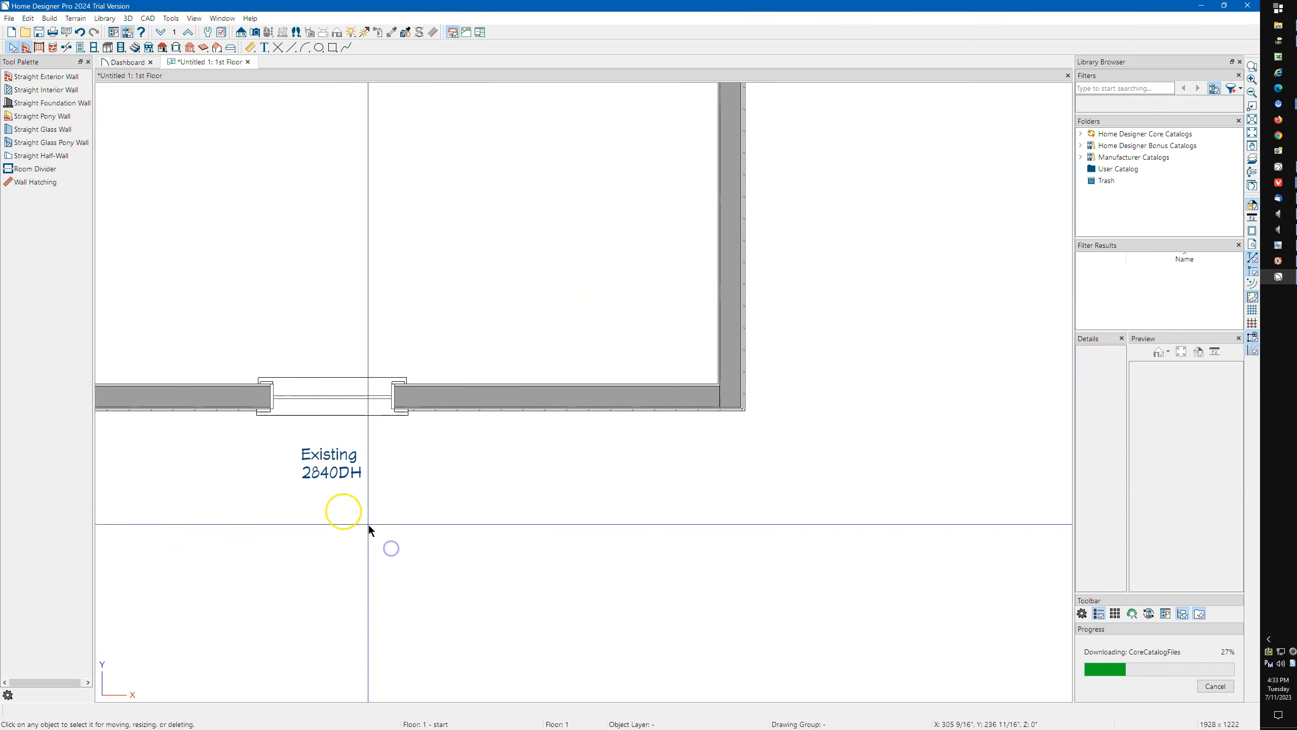
Examine the placement of the two-line window label below the bottom wall in the floor plan.
scroll(319, 470, "up", 3)
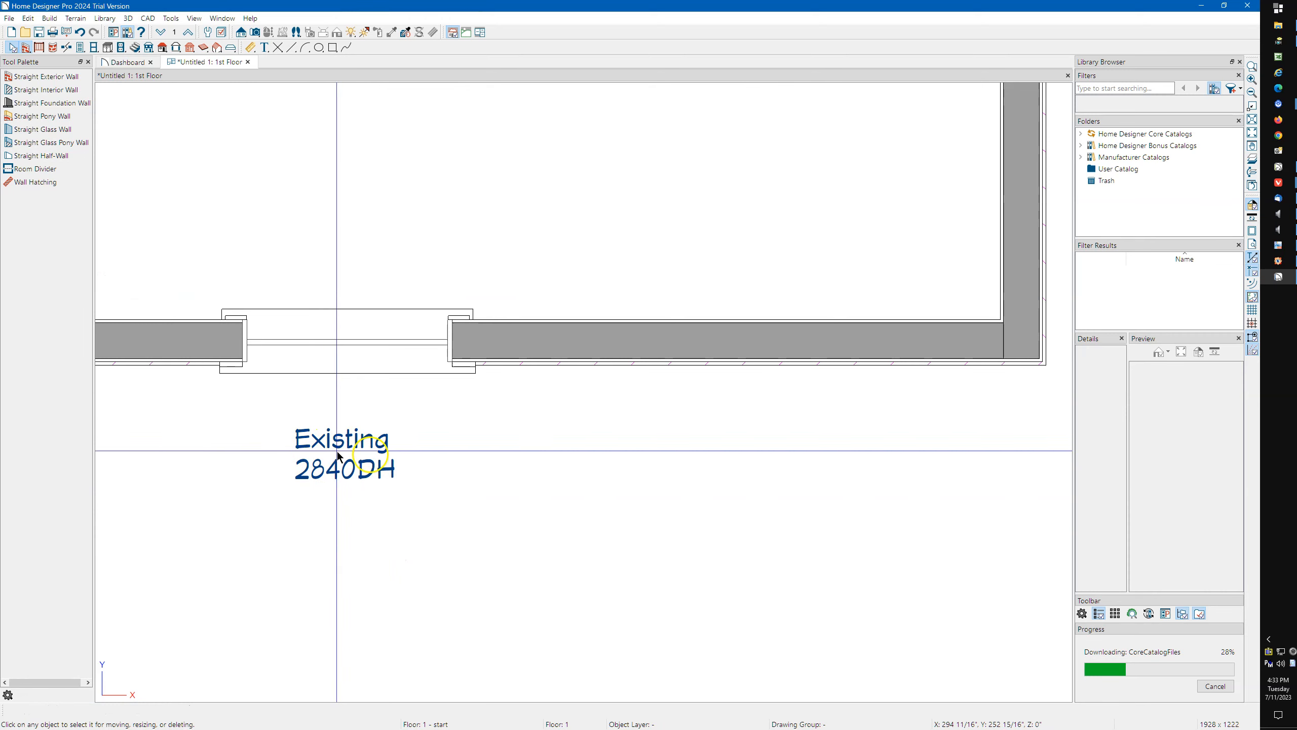
scroll(386, 460, "down", 1)
scroll(386, 460, "down", 2)
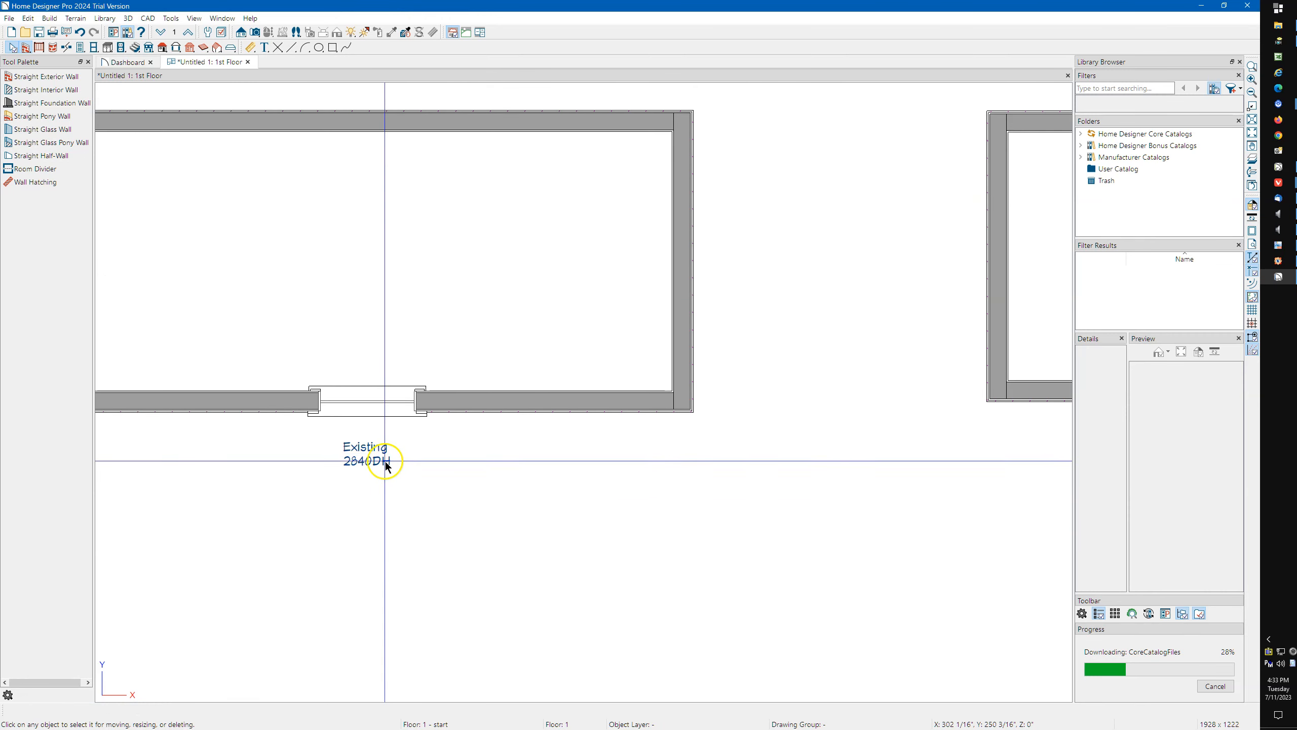
scroll(425, 482, "down", 1)
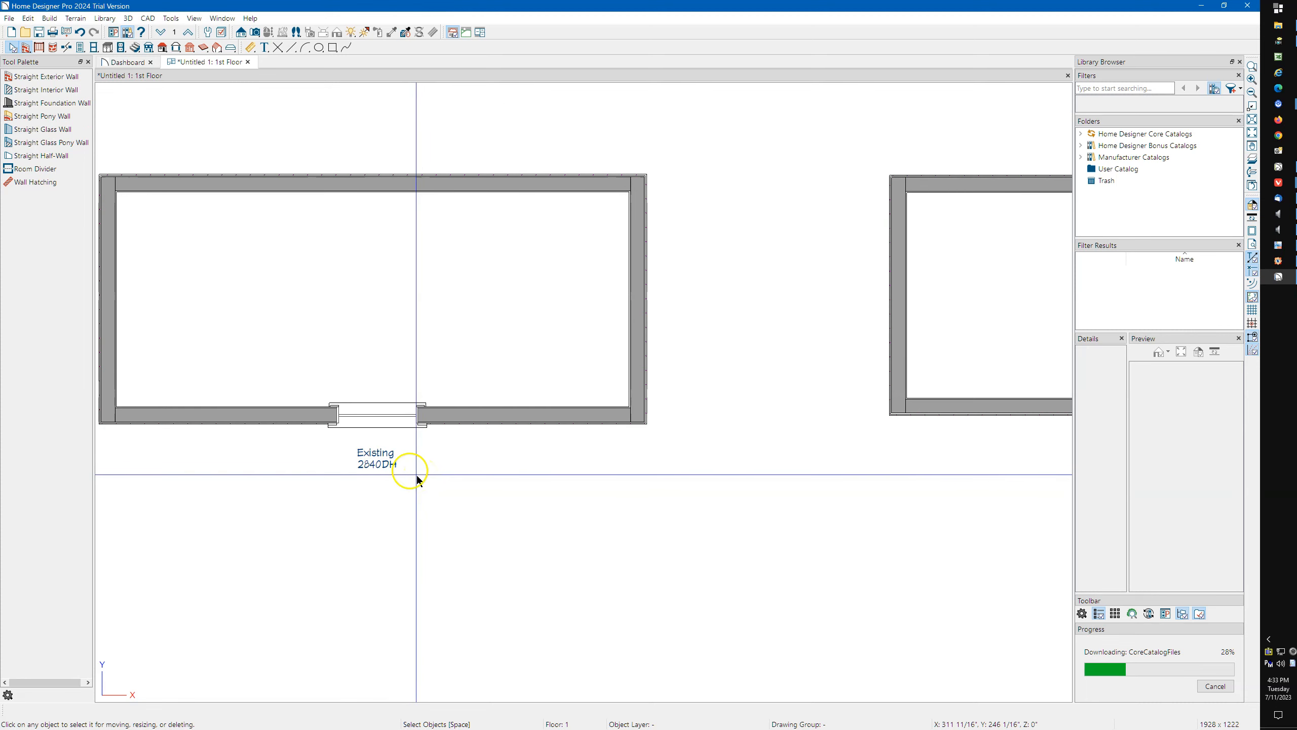
scroll(417, 478, "down", 1)
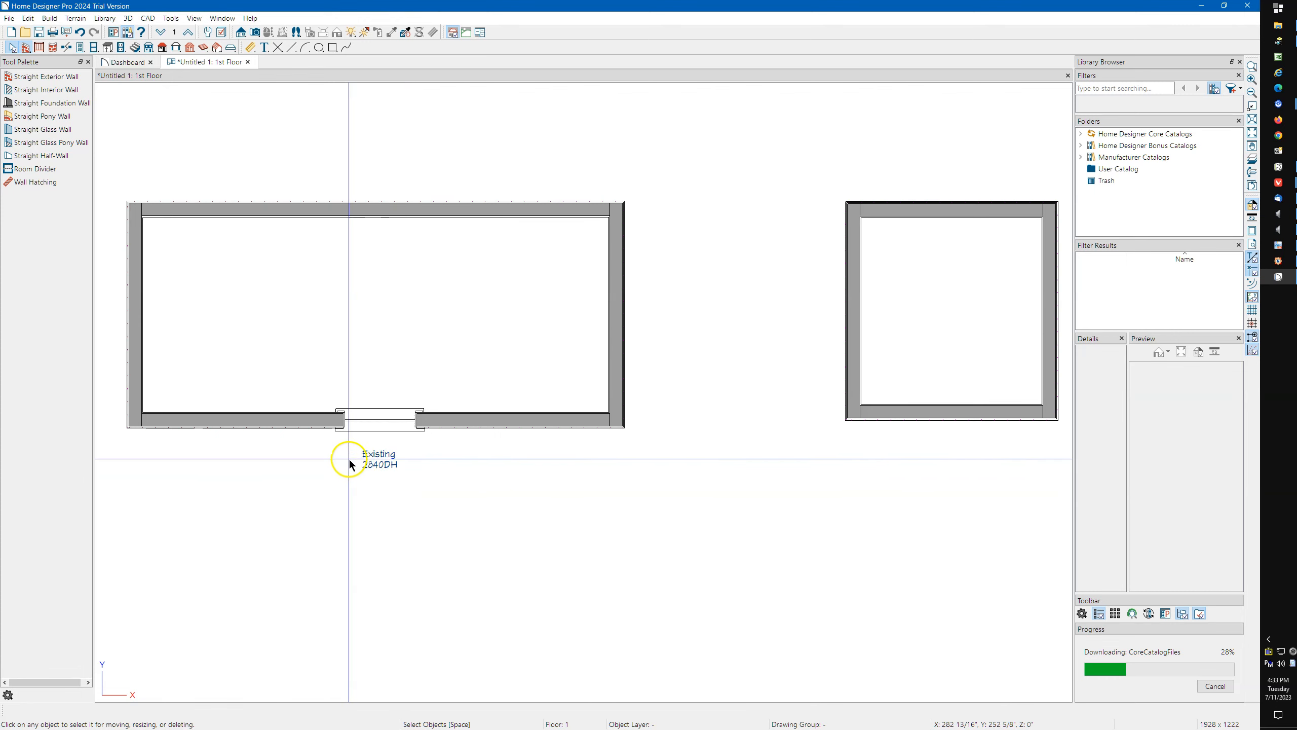
scroll(335, 463, "down", 1)
scroll(335, 463, "down", 1)
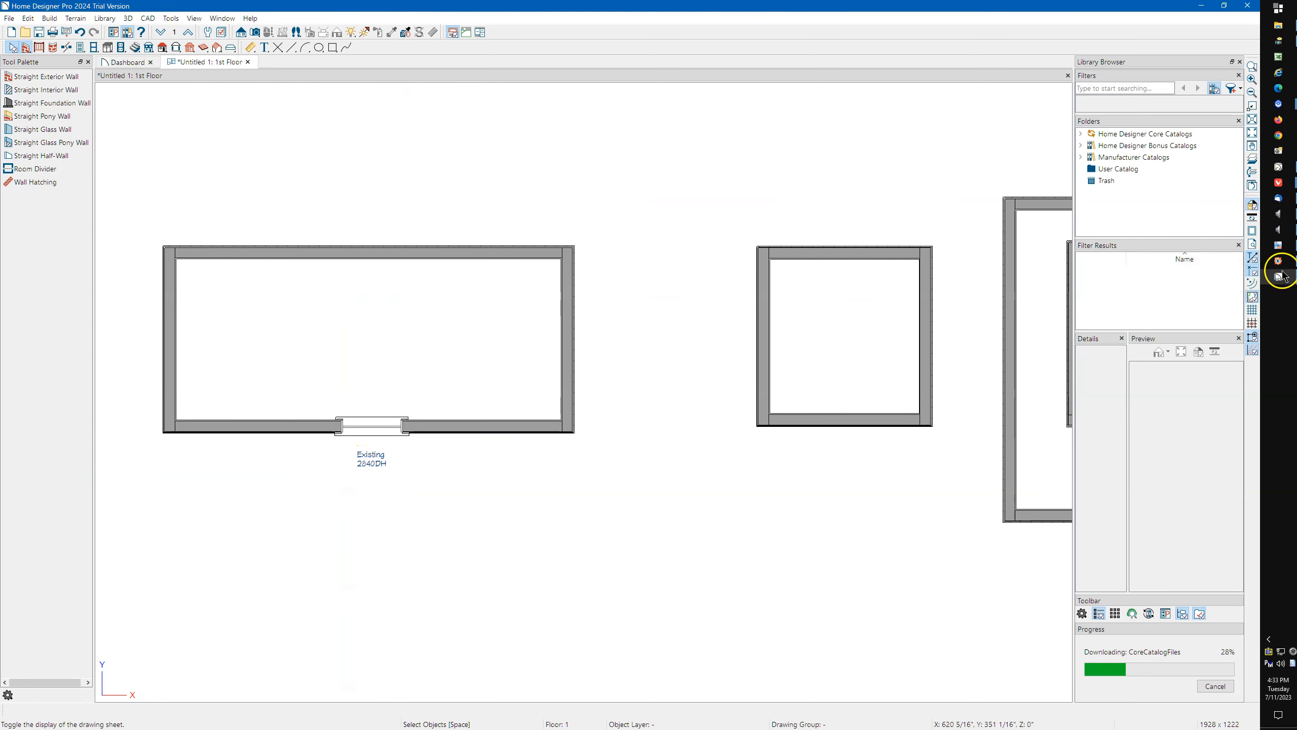
Switch to Chief Architect Premier and set the 2840DH window label's Y offset to -12 inches.
mouse_move(1280, 172)
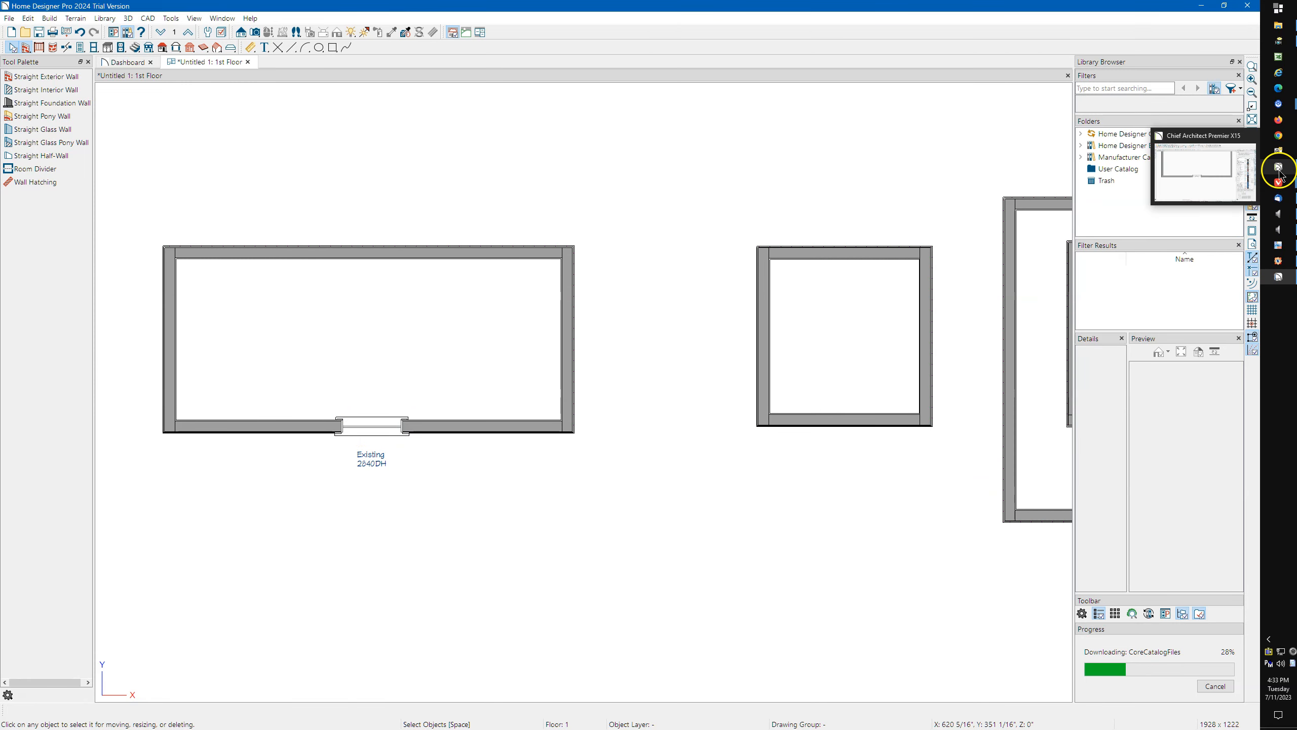
left_click(1280, 172)
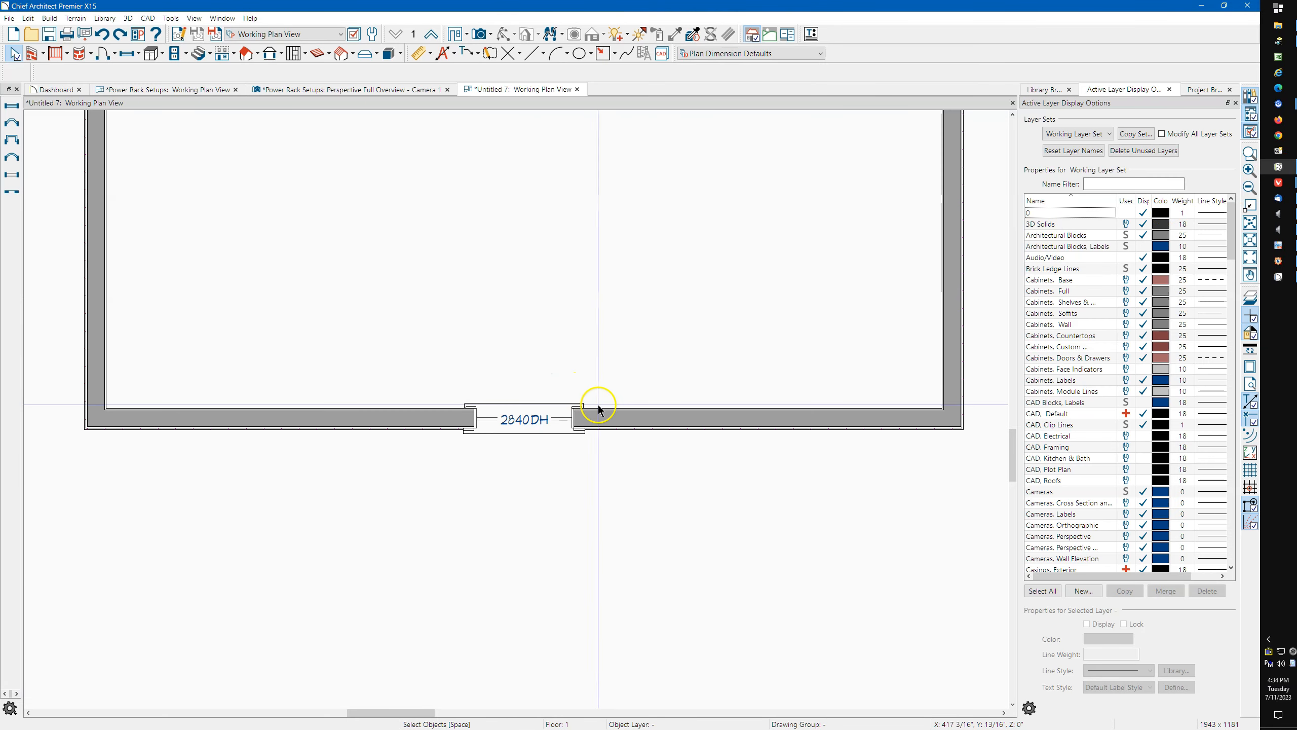
middle_click_drag(666, 385, 637, 380)
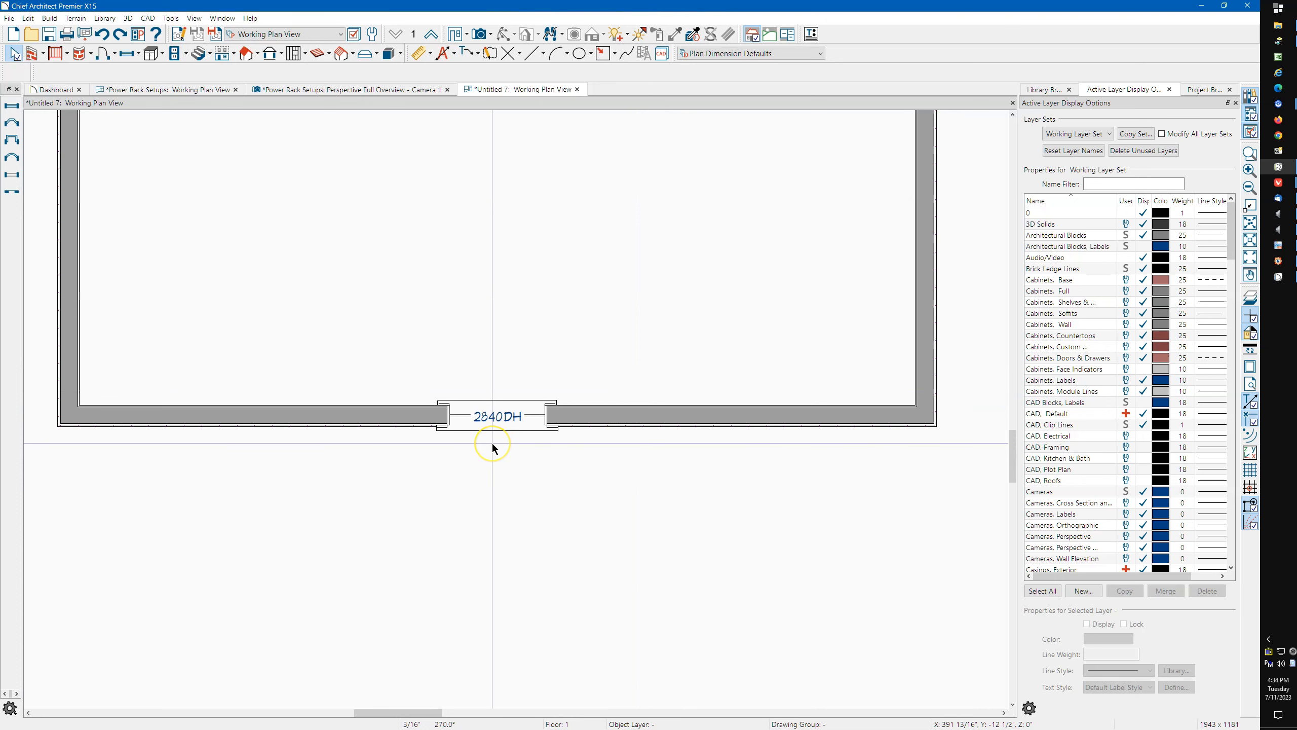
scroll(492, 447, "up", 5)
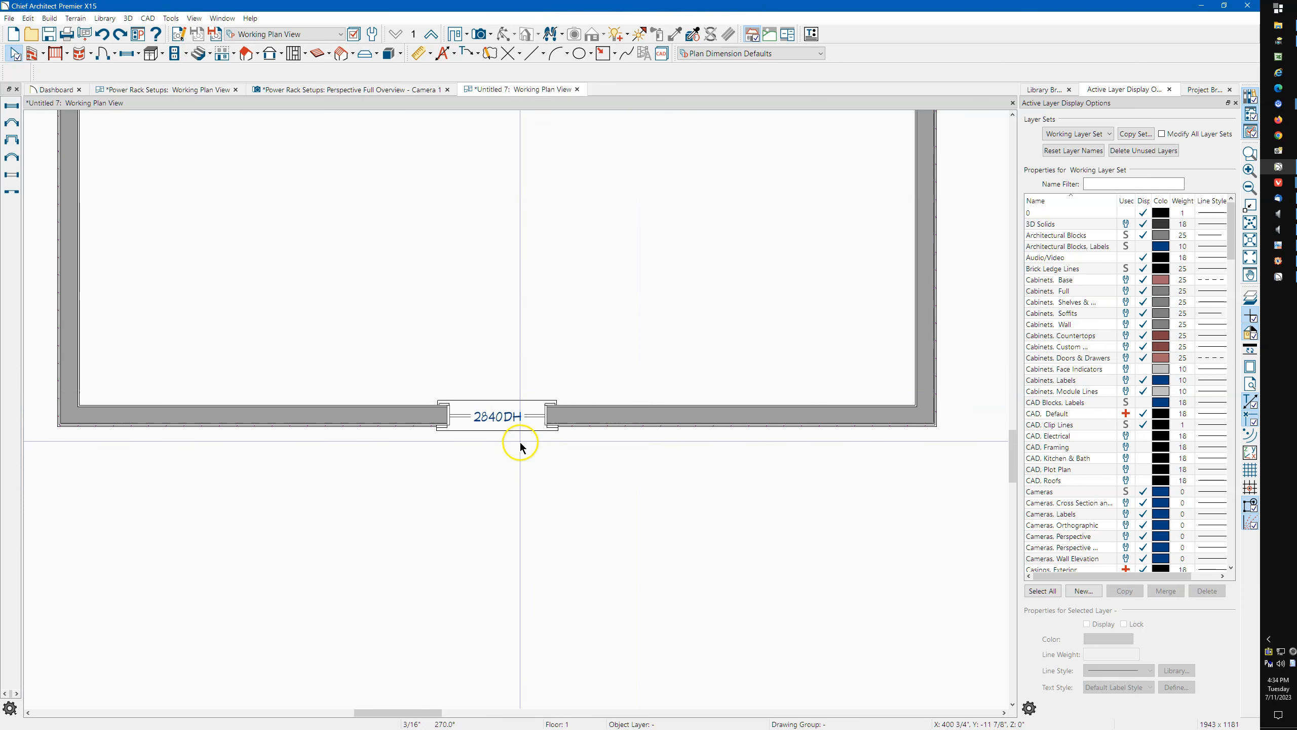
double_click(494, 419)
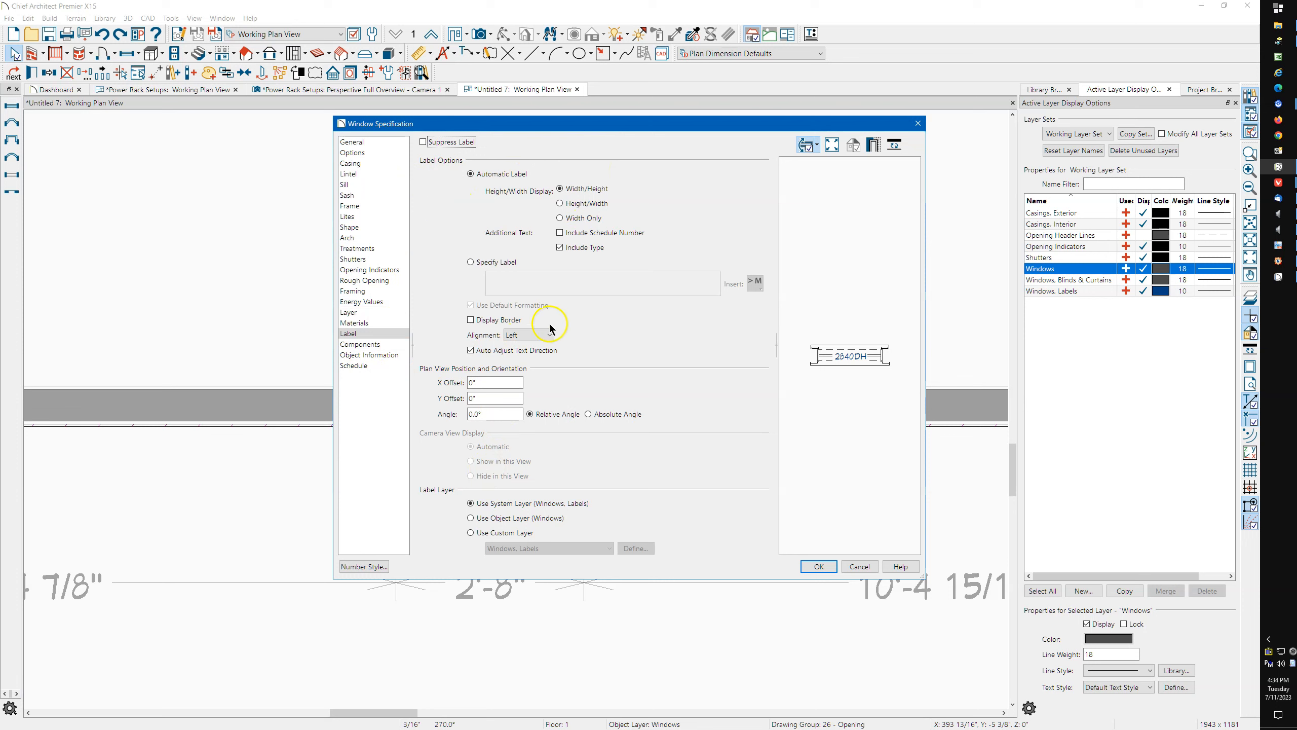
double_click(484, 400)
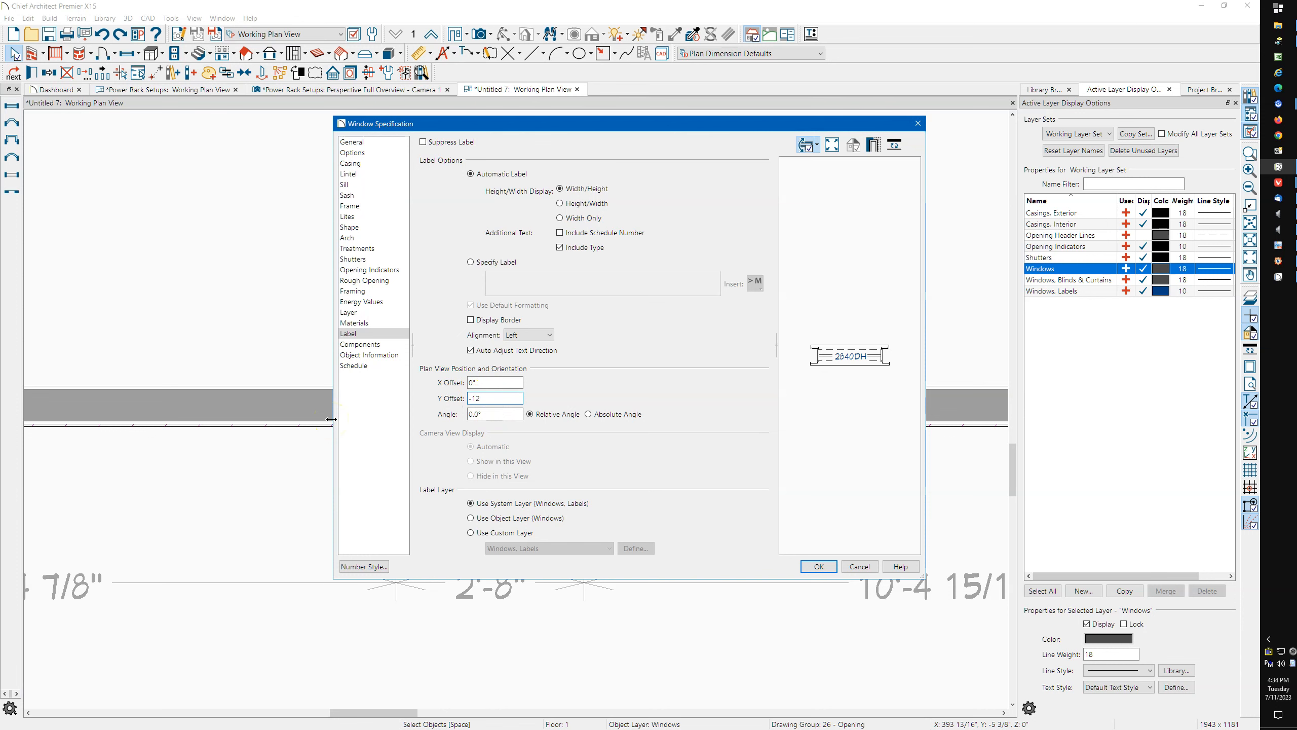
left_click(818, 566)
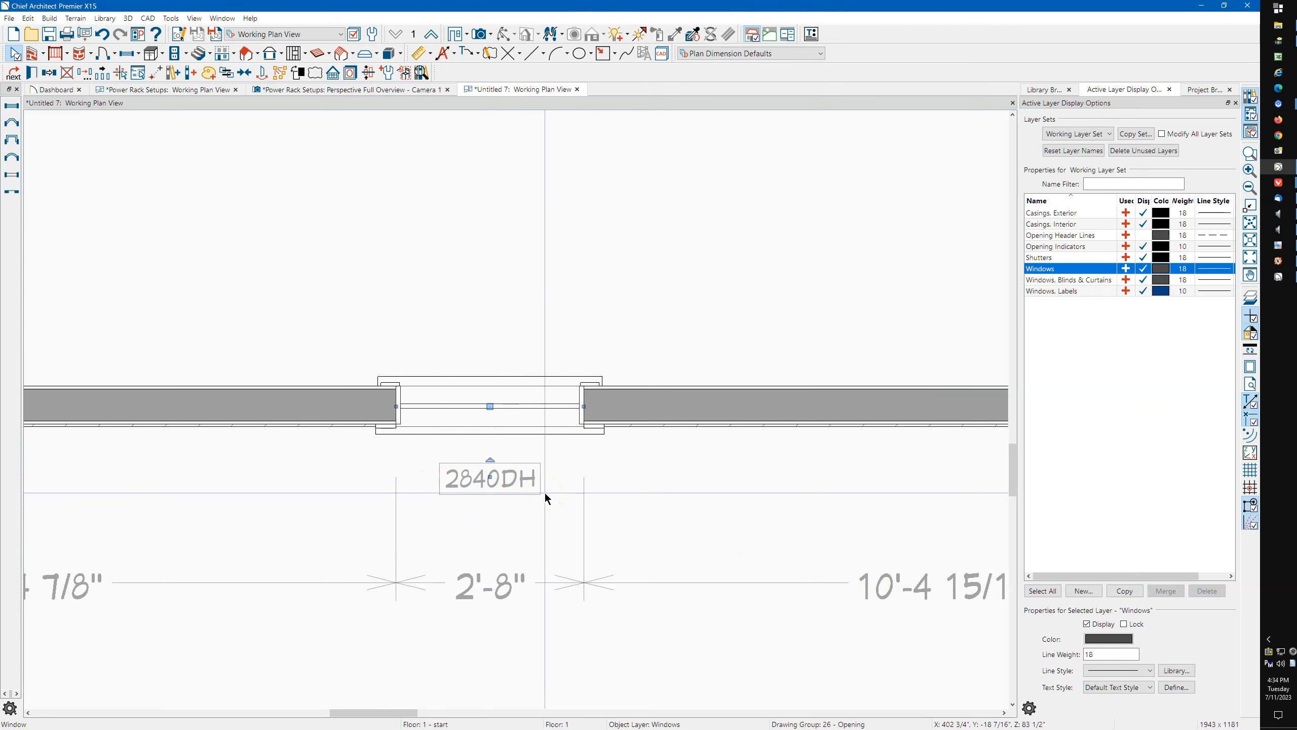
Try moving the window label below the window's width dimension, and undo the move.
scroll(545, 492, "up", 5)
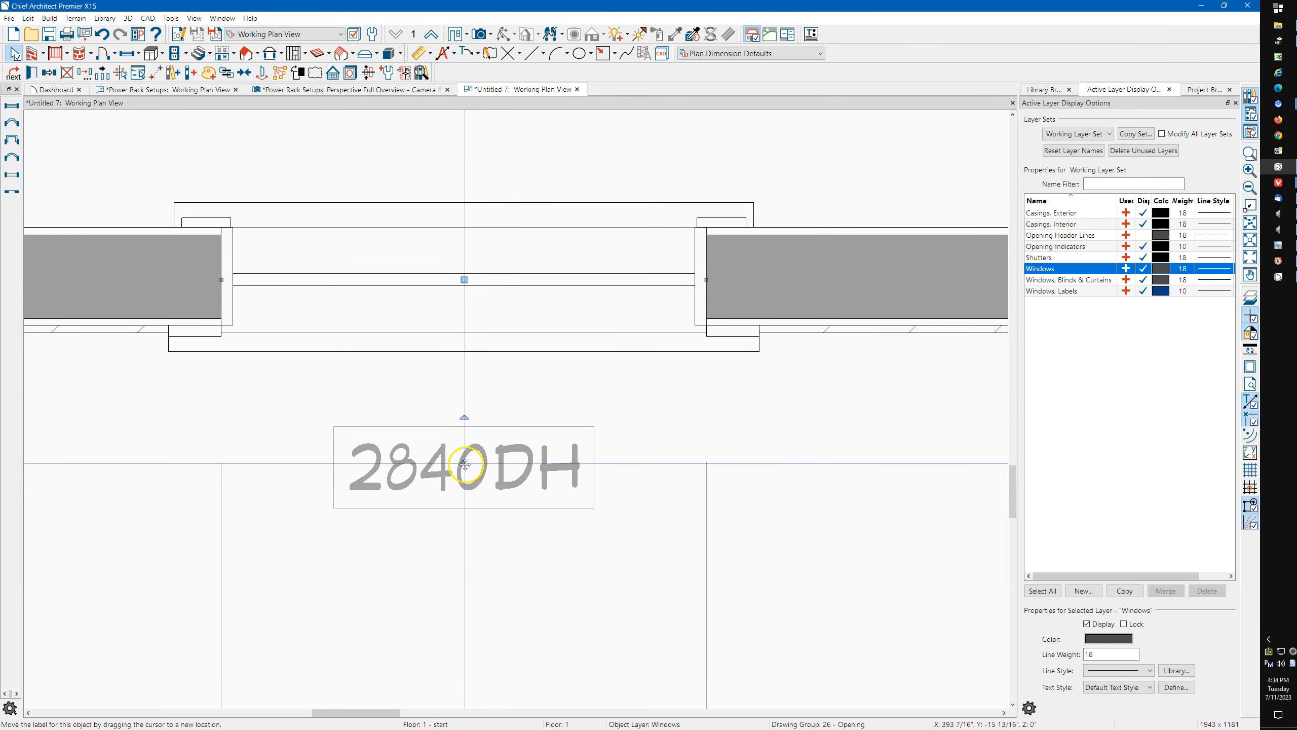
left_click_drag(464, 462, 464, 559)
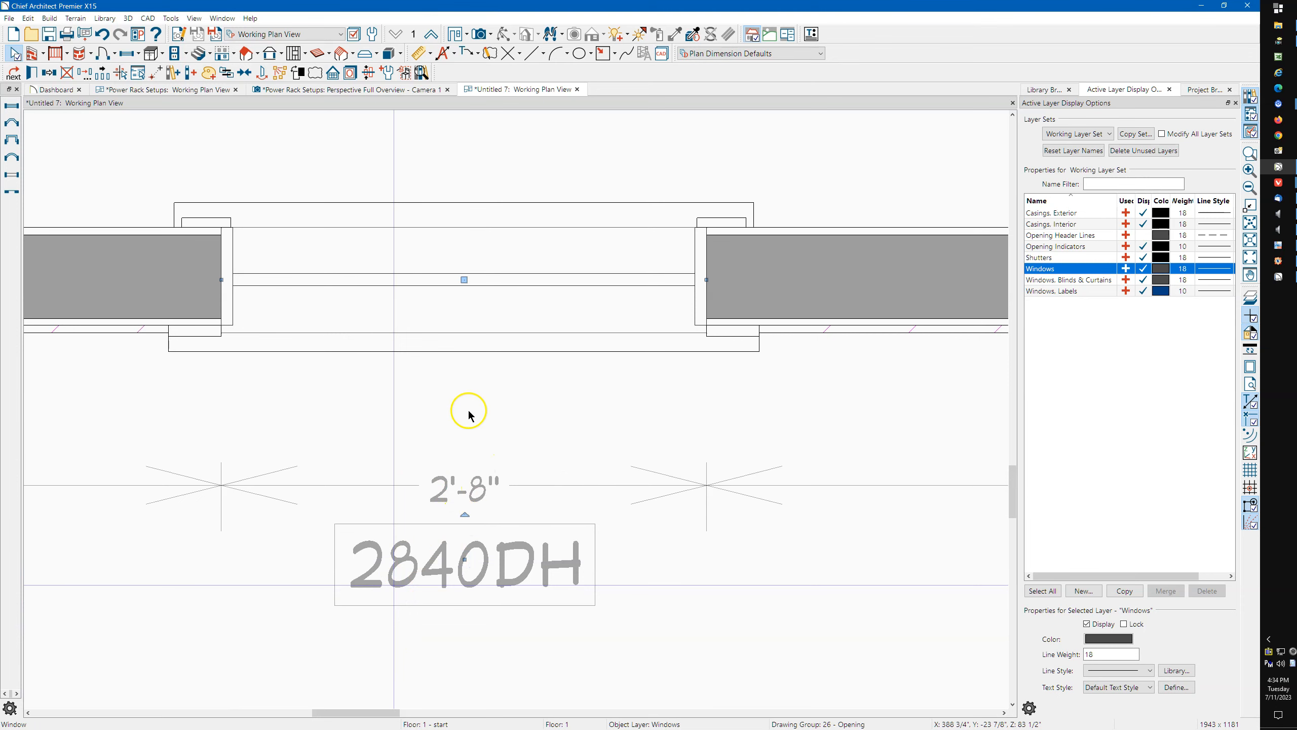
key("ctrl+z")
Move the window label farther below the wall, to a Y offset of about -21 inches.
scroll(469, 411, "down", 2)
left_click(463, 451)
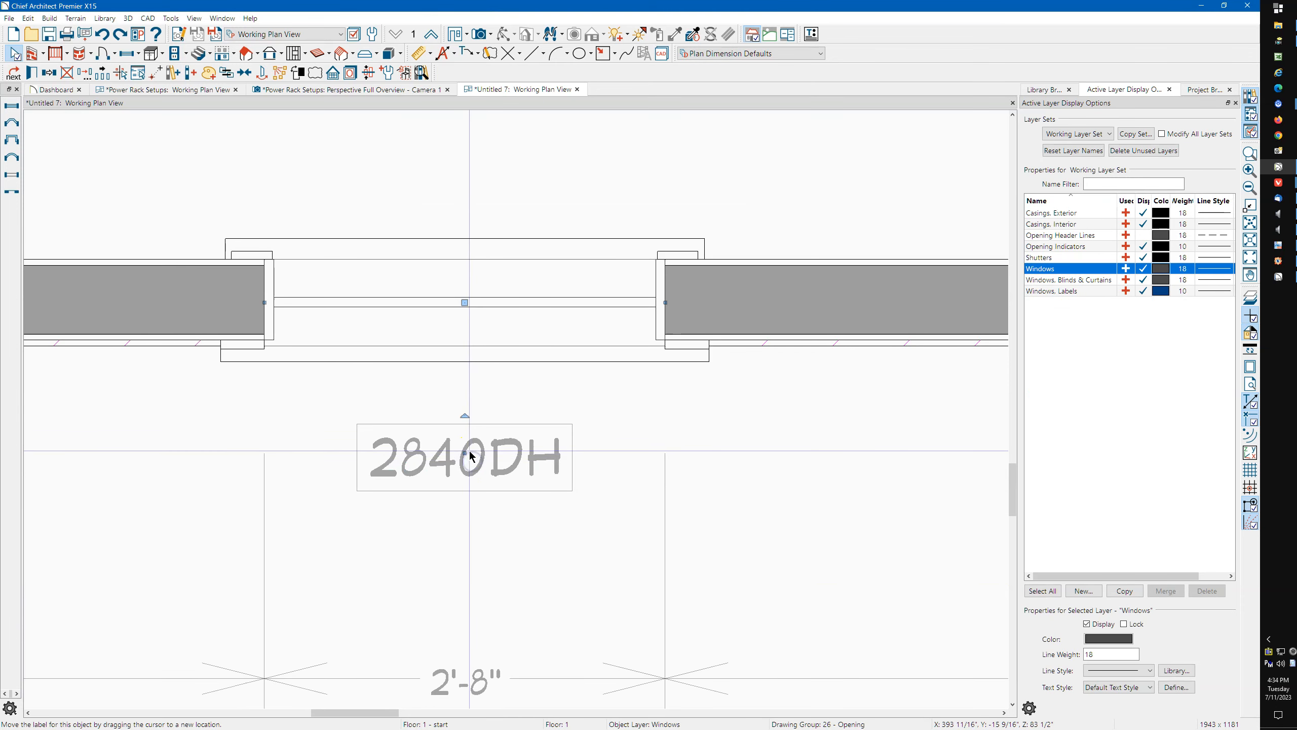
left_click_drag(462, 451, 463, 565)
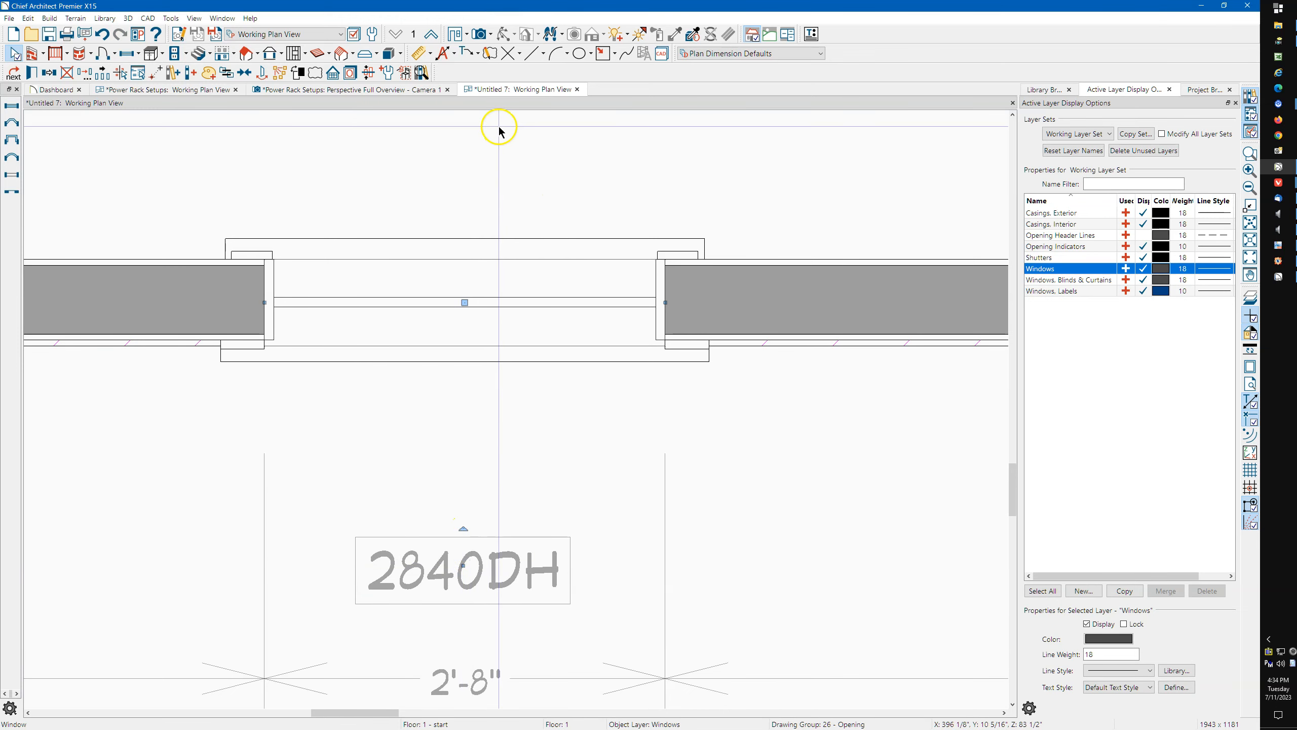
Set the 2840DH window label's angle to 45 degrees, keeping it relative.
double_click(462, 322)
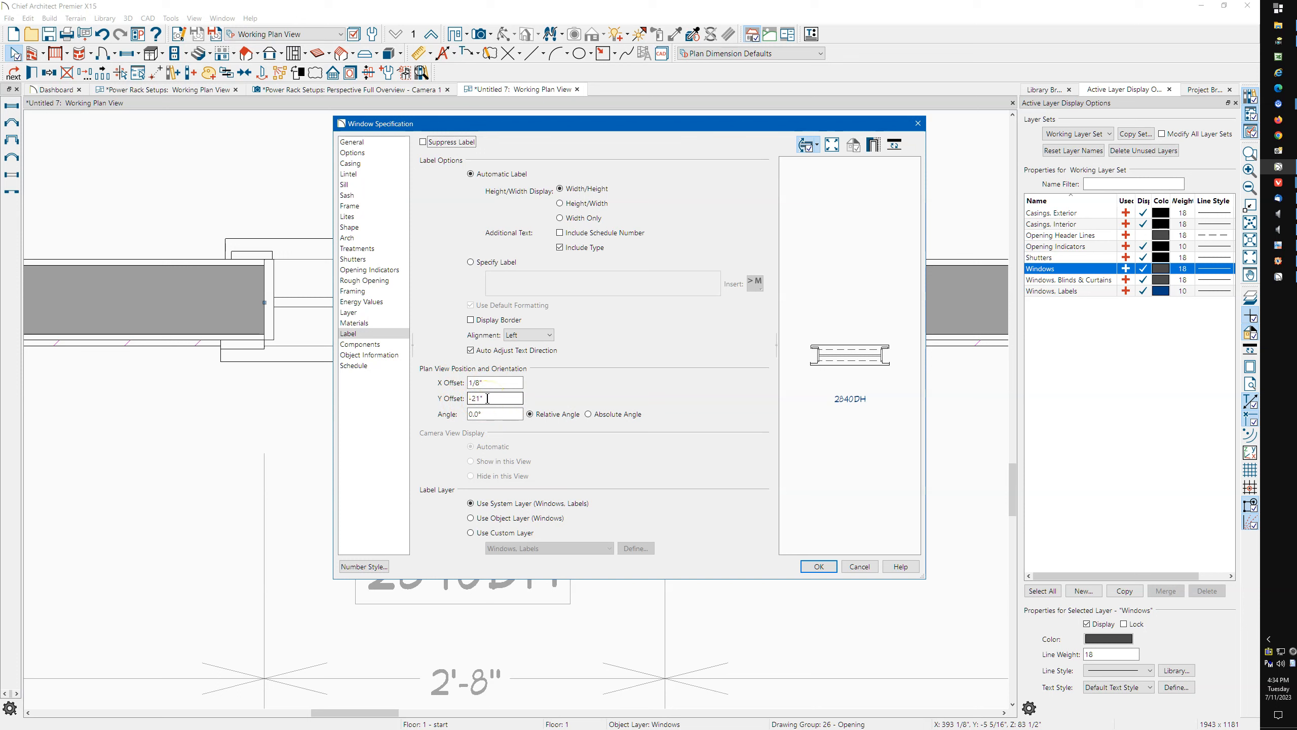
left_click(473, 414)
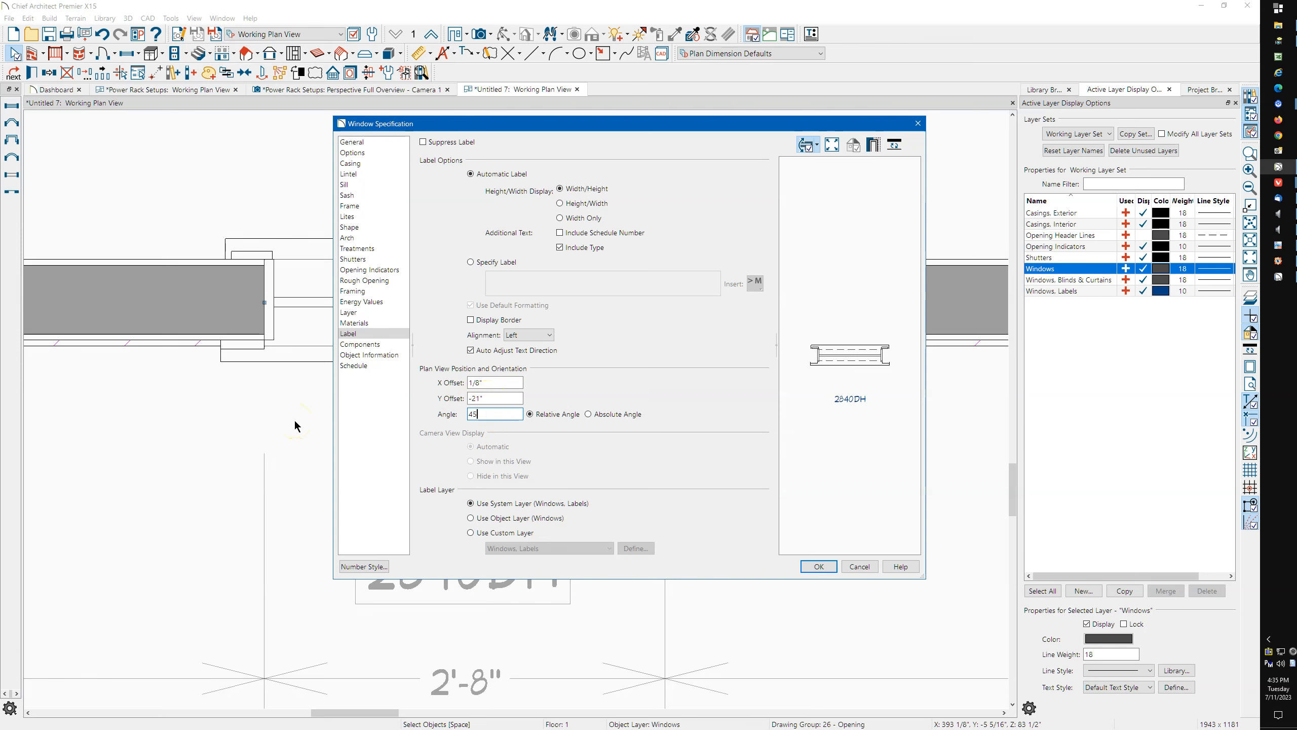
type("45")
left_click(812, 566)
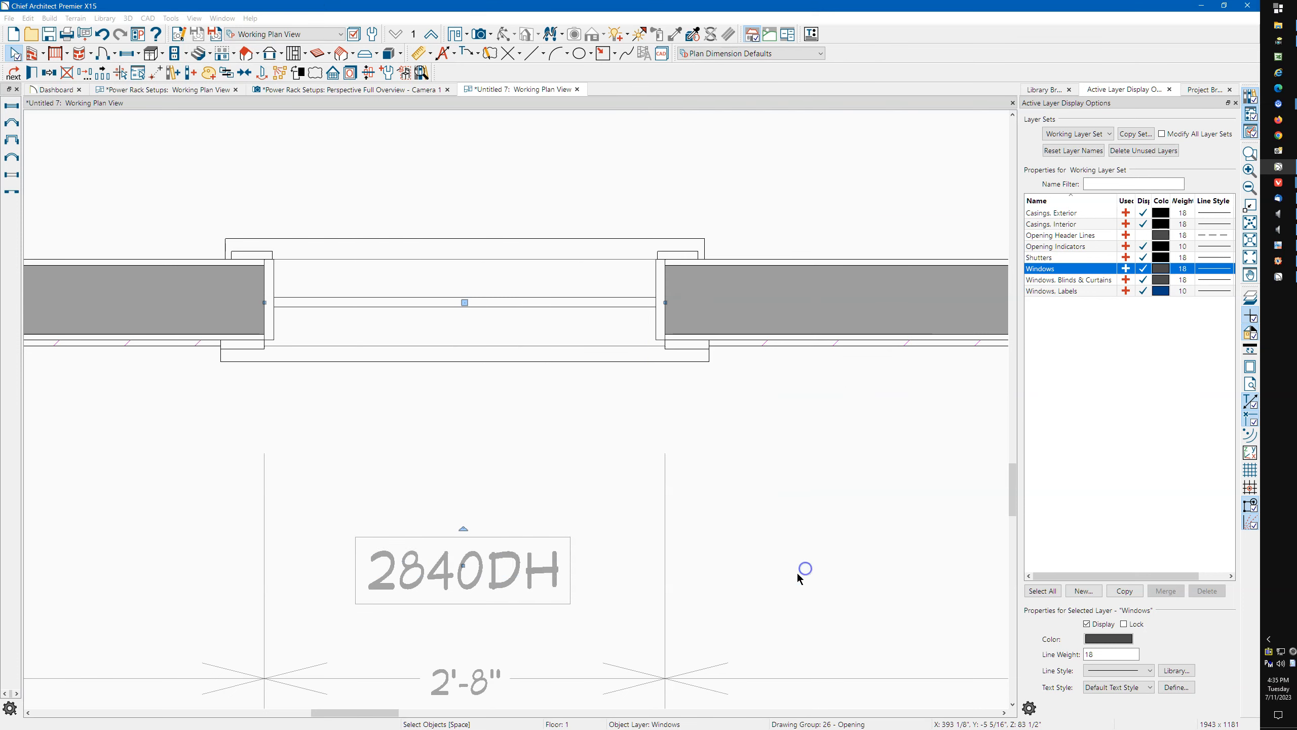
left_click(605, 629)
scroll(546, 609, "down", 3)
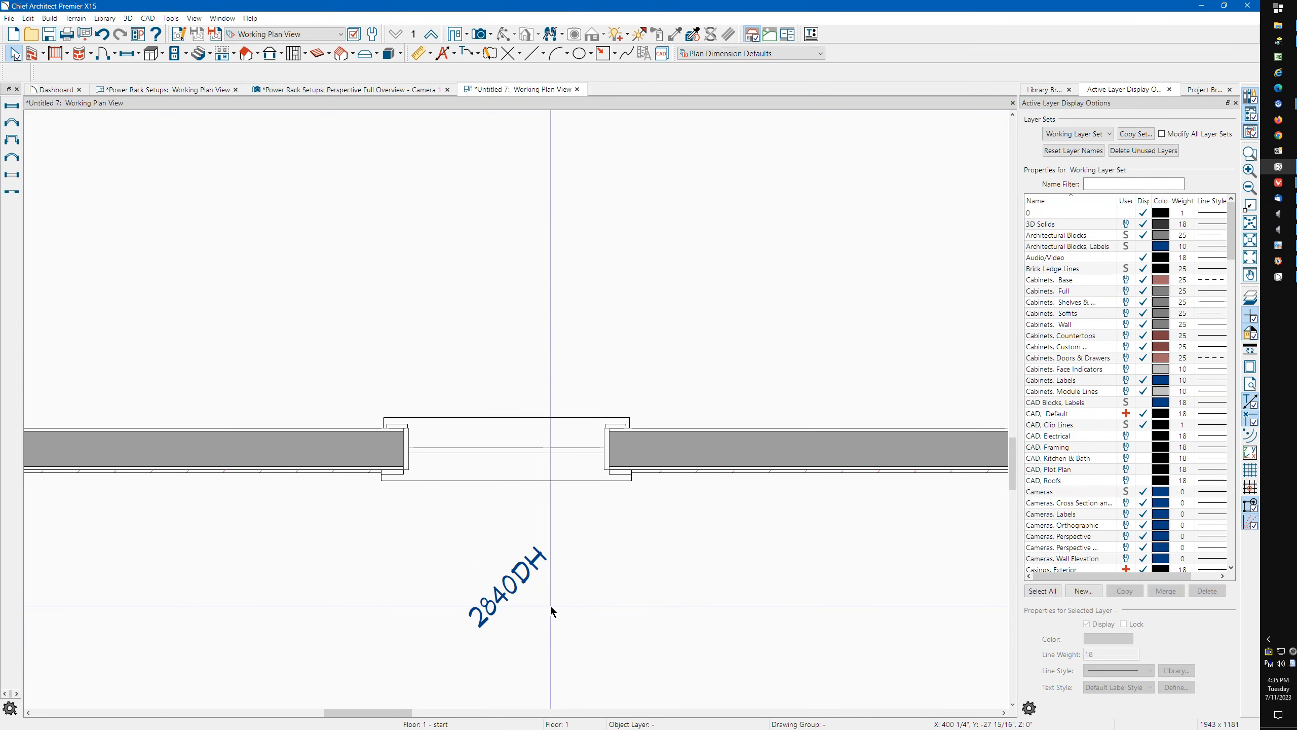
left_click(456, 547)
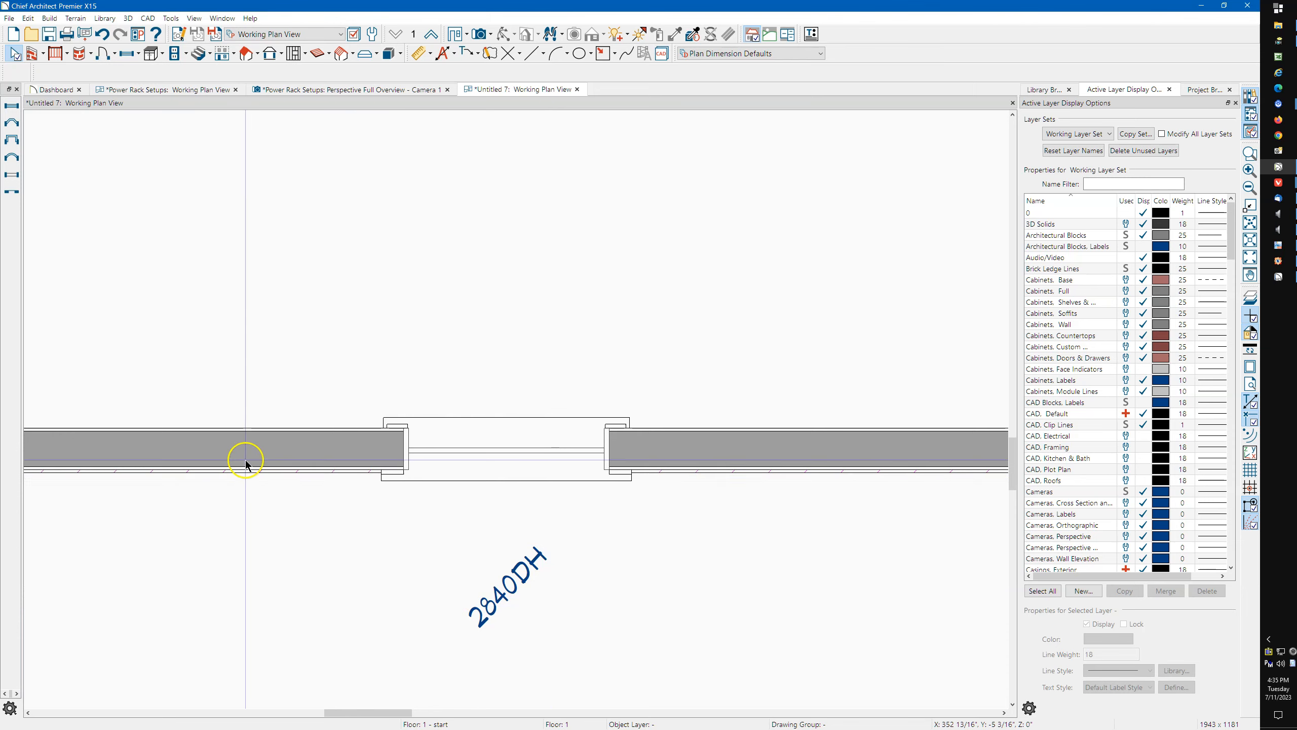
scroll(243, 455, "down", 1)
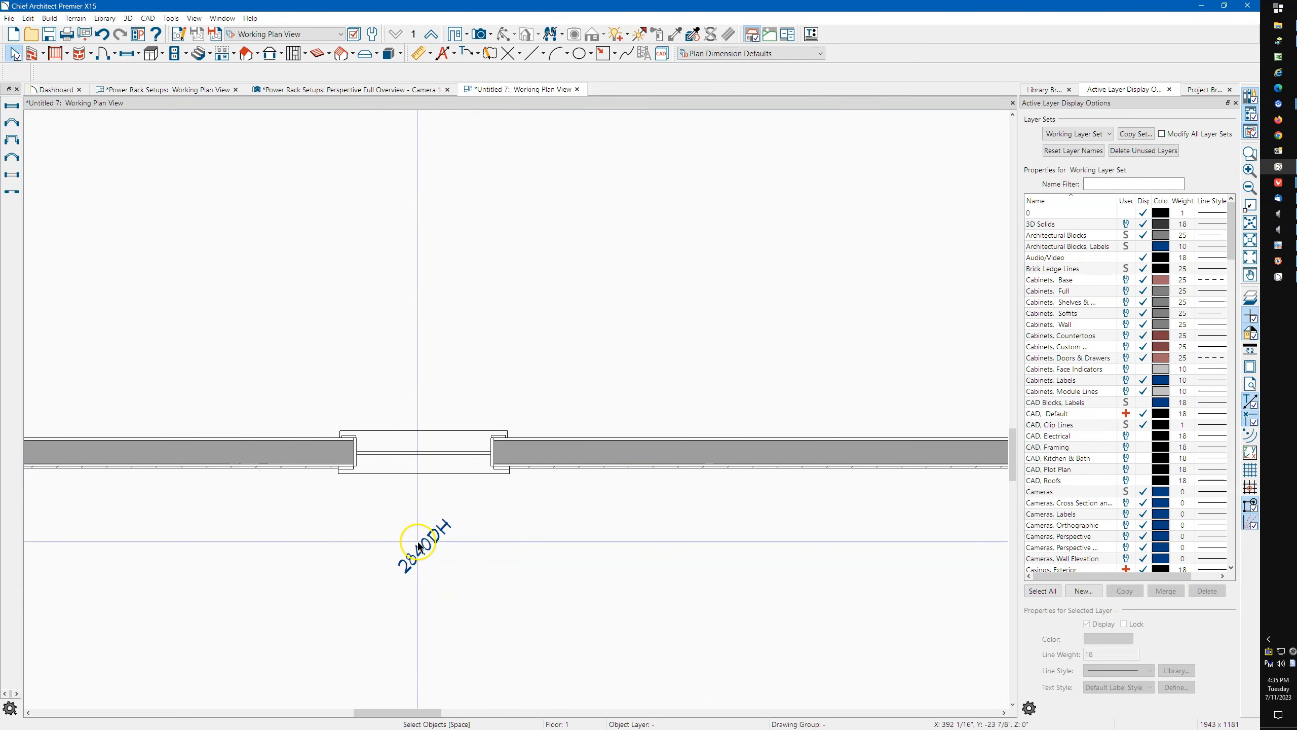
scroll(418, 542, "down", 3)
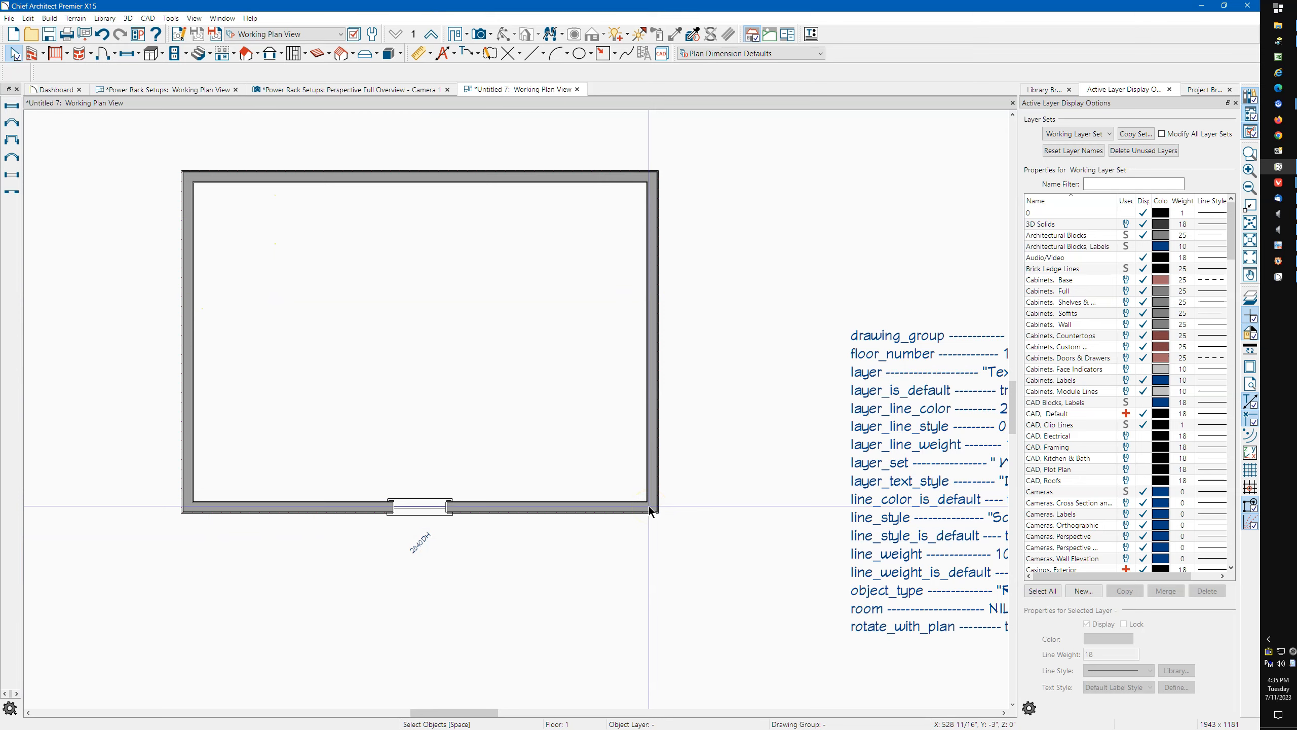
scroll(302, 480, "down", 3)
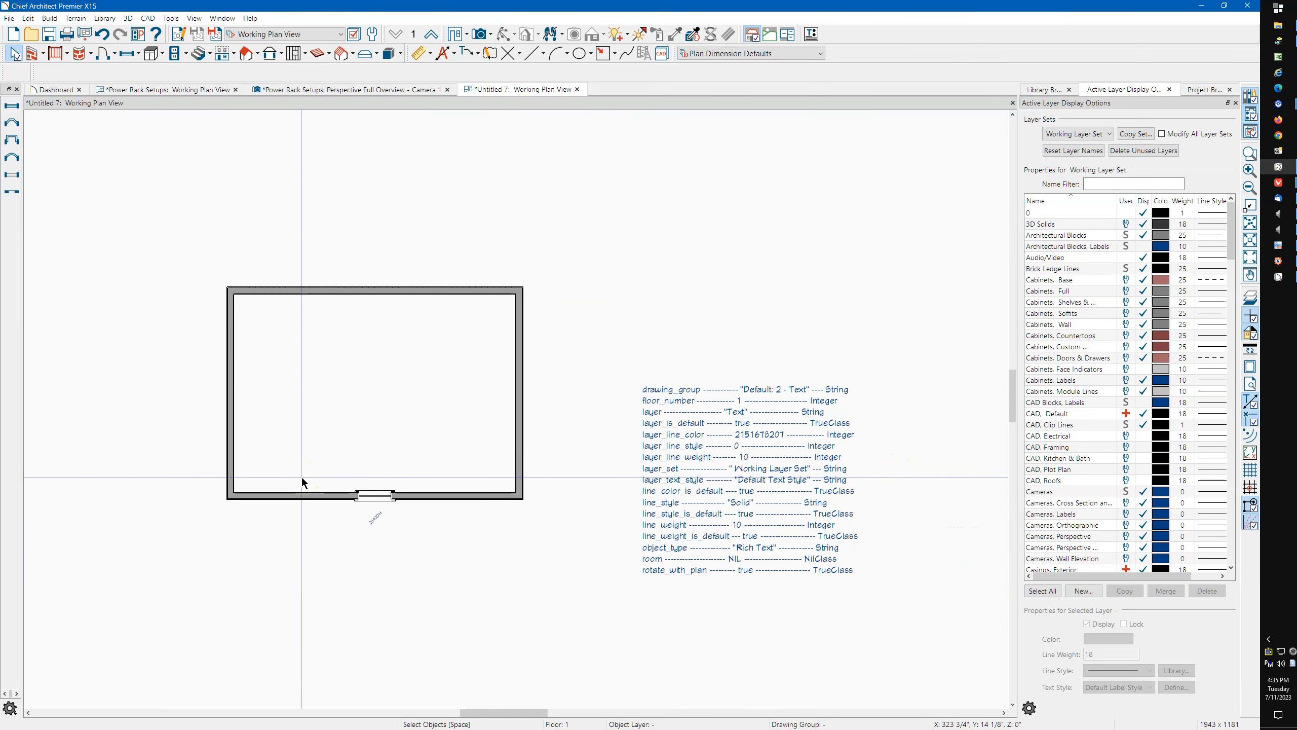
scroll(302, 479, "up", 5)
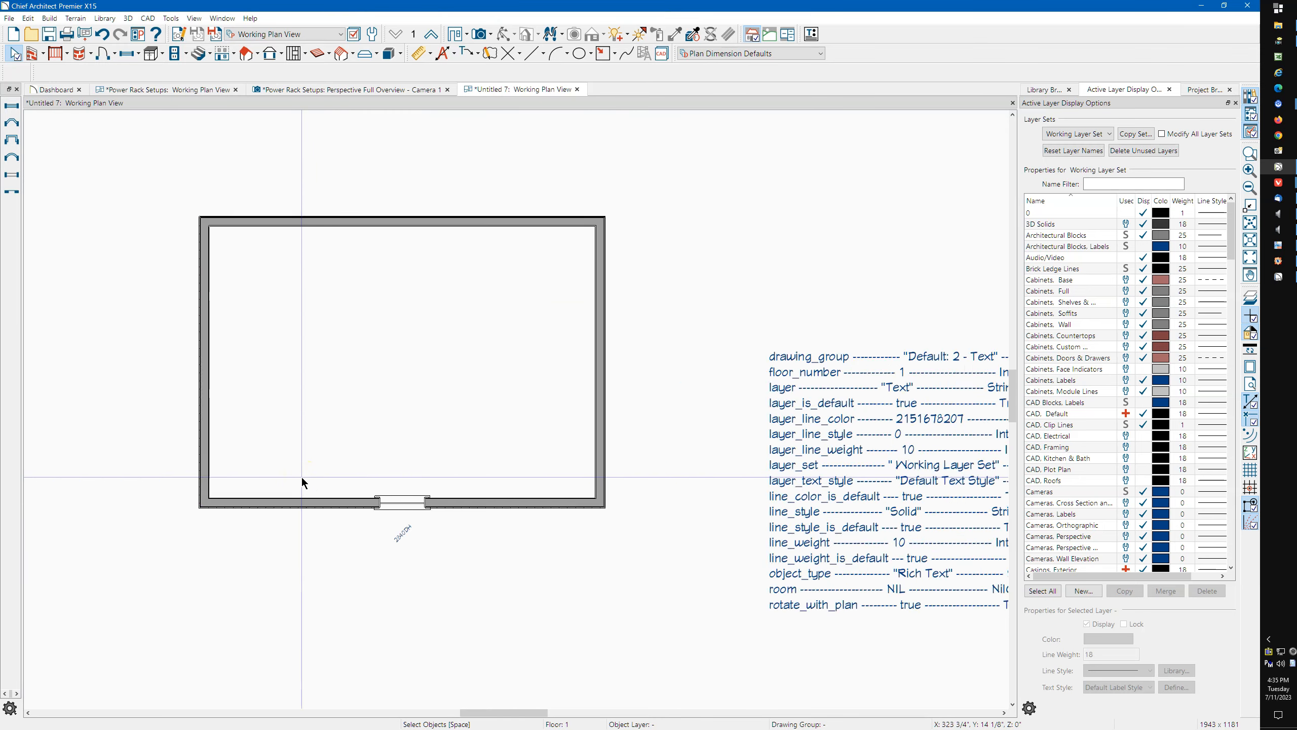
scroll(302, 479, "down", 1)
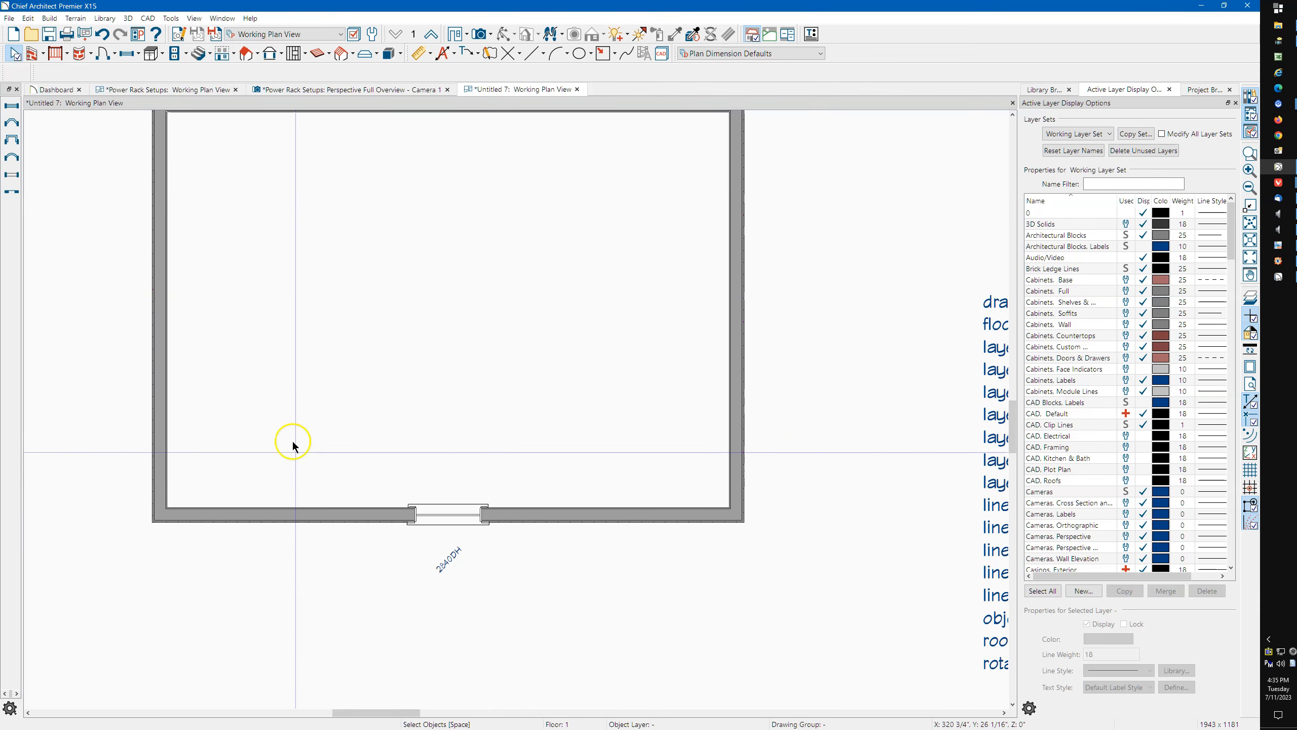